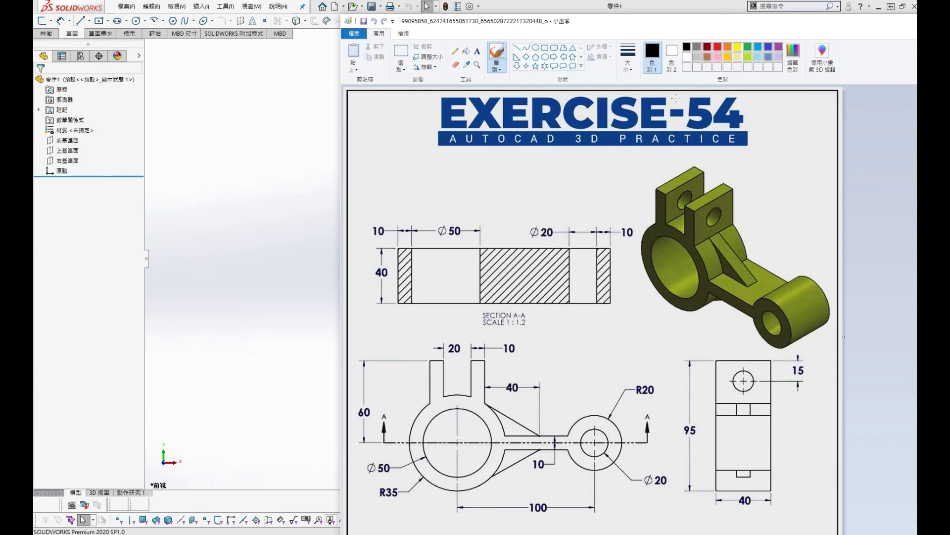
Step: Move the reference drawing window out of the way and start a new sketch on the front plane (前基準面)
{"action": "left_click_drag", "start_coordinate": [792, 35], "coordinate": [916, 39]}
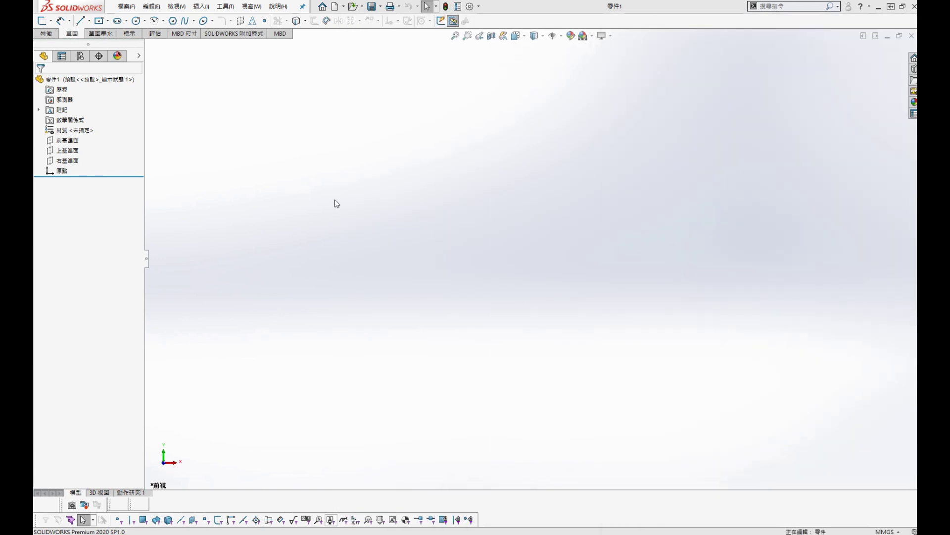
{"action": "left_click", "coordinate": [72, 141]}
{"action": "left_click", "coordinate": [83, 128]}
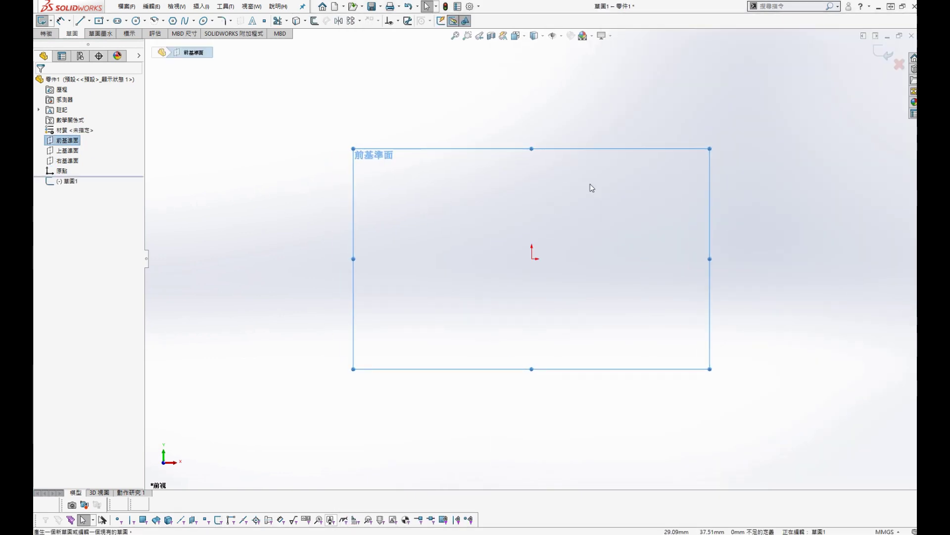
{"action": "left_click", "coordinate": [371, 110]}
Step: Sketch two concentric circles centred on the origin, the outer one about 36 mm in radius
{"action": "key", "text": "s"}
{"action": "left_click", "coordinate": [477, 167]}
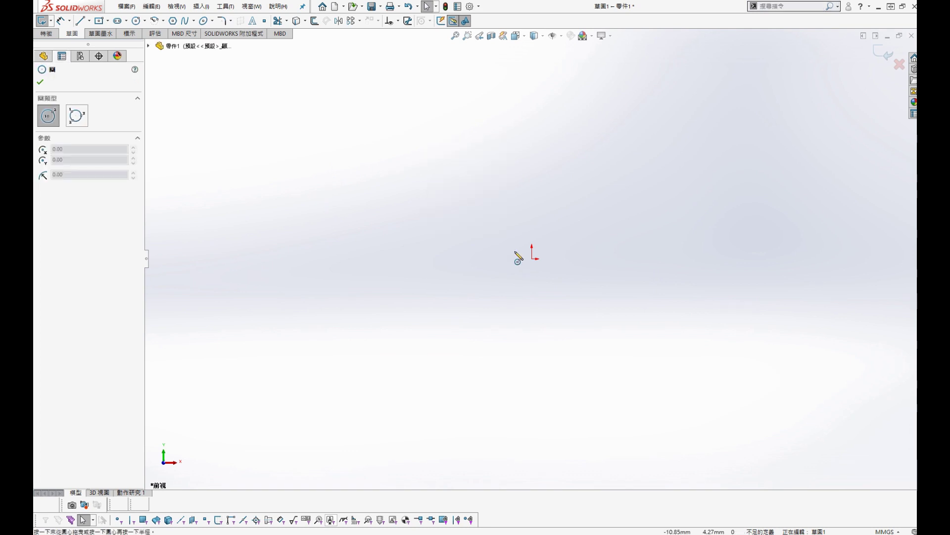
{"action": "left_click", "coordinate": [531, 258]}
{"action": "left_click", "coordinate": [548, 290]}
{"action": "left_click", "coordinate": [532, 258]}
{"action": "left_click", "coordinate": [584, 309]}
Step: Sketch a horizontal centerline about 89 mm long from the origin to the right
{"action": "key", "text": "s"}
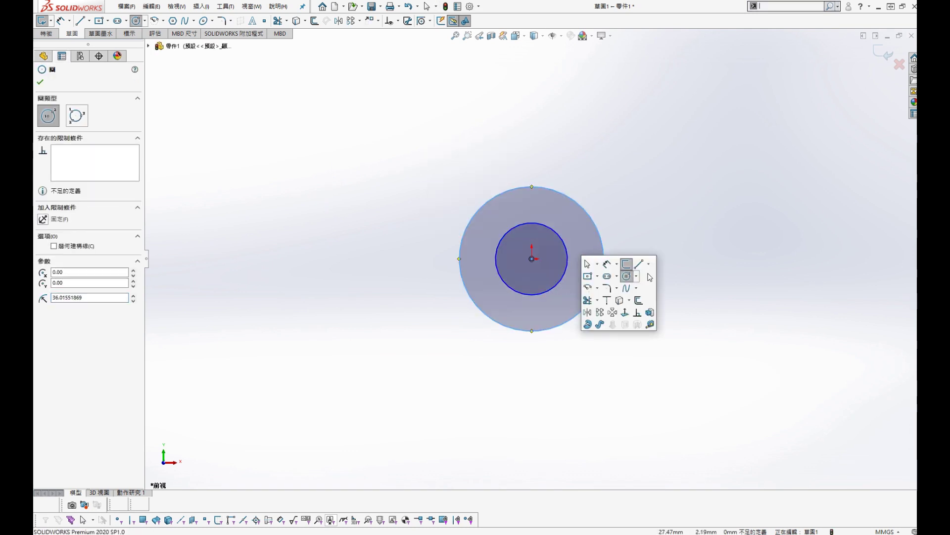
{"action": "left_click", "coordinate": [649, 264]}
{"action": "left_click", "coordinate": [643, 292]}
{"action": "mouse_move", "coordinate": [531, 258]}
{"action": "left_mouse_down"}
{"action": "mouse_move", "coordinate": [624, 267]}
{"action": "mouse_move", "coordinate": [710, 259]}
{"action": "left_mouse_up"}
Step: Sketch two concentric circles at the centerline's right end, the outer one about 17 mm in radius
{"action": "key", "text": "s"}
{"action": "left_click", "coordinate": [795, 298]}
{"action": "left_click", "coordinate": [709, 259]}
{"action": "left_click", "coordinate": [729, 288]}
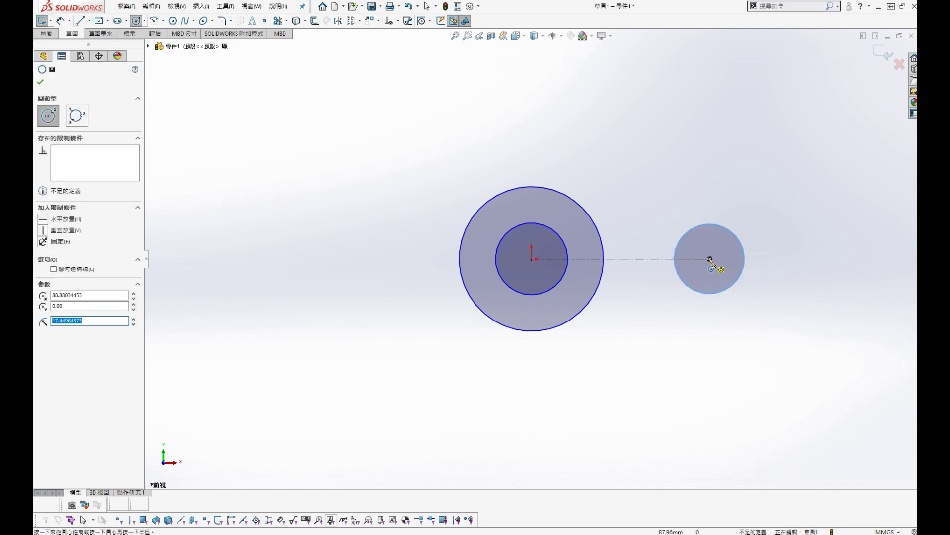
{"action": "left_click", "coordinate": [709, 259]}
{"action": "left_click", "coordinate": [725, 269]}
{"action": "key", "text": "Escape"}
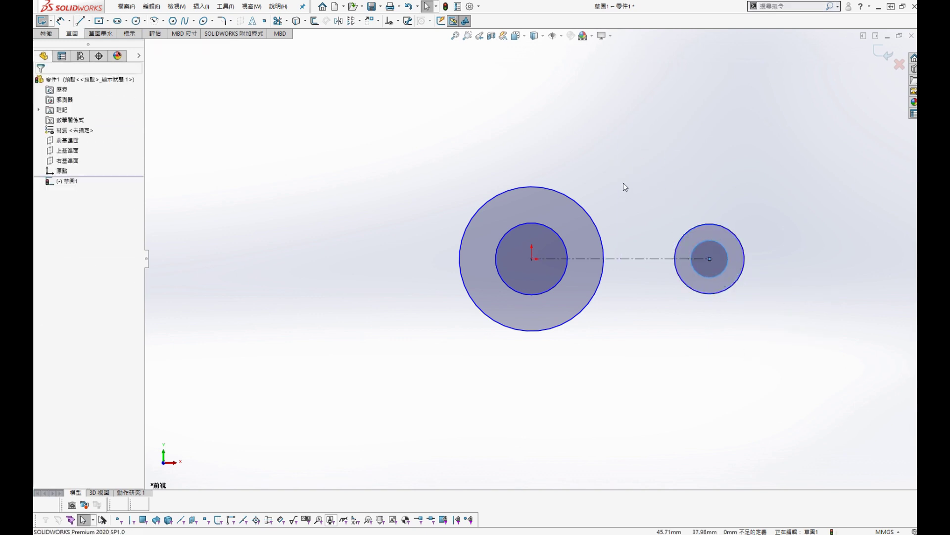
Step: Dimension the inner circle at the origin to a diameter of 50 mm
{"action": "key", "text": "s"}
{"action": "left_click", "coordinate": [670, 180]}
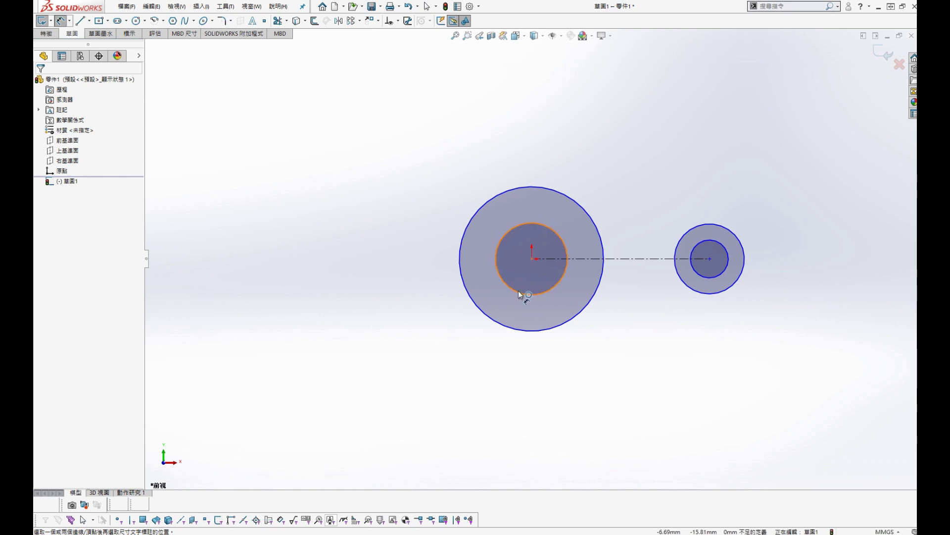
{"action": "left_click", "coordinate": [524, 294]}
{"action": "left_click", "coordinate": [424, 266]}
{"action": "type", "text": "50"}
{"action": "key", "text": "Return"}
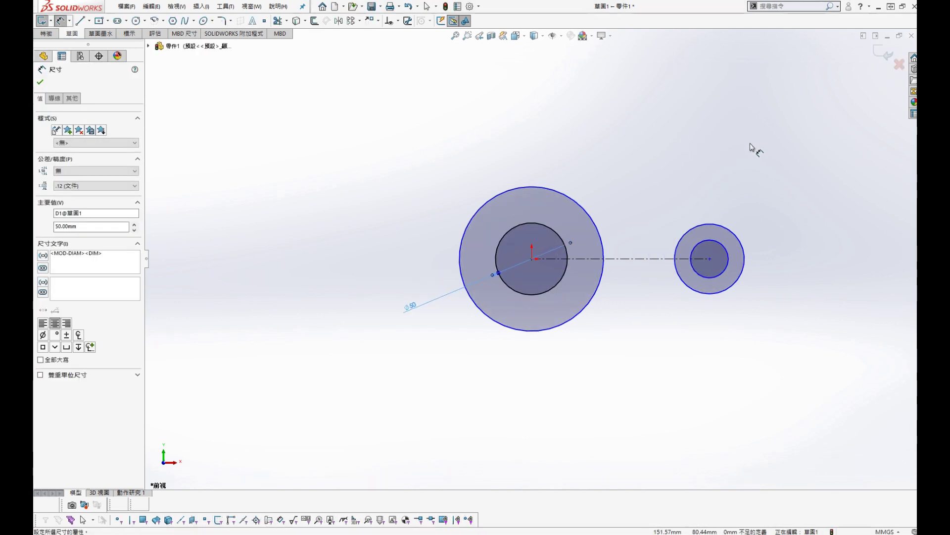
Step: Dimension the inner circle at the centerline's right end to a diameter of 20 mm
{"action": "left_click", "coordinate": [722, 254]}
{"action": "left_click", "coordinate": [774, 179]}
{"action": "type", "text": "20"}
{"action": "key", "text": "Return"}
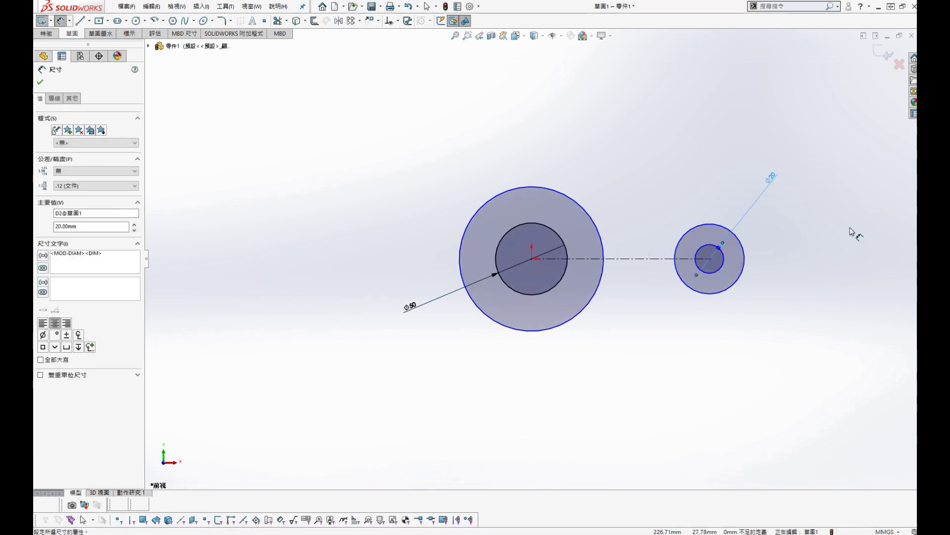
{"action": "key", "text": "Escape"}
Step: Offset the horizontal centerline 5 mm in both directions to form the connecting arm's edges
{"action": "left_click", "coordinate": [656, 258]}
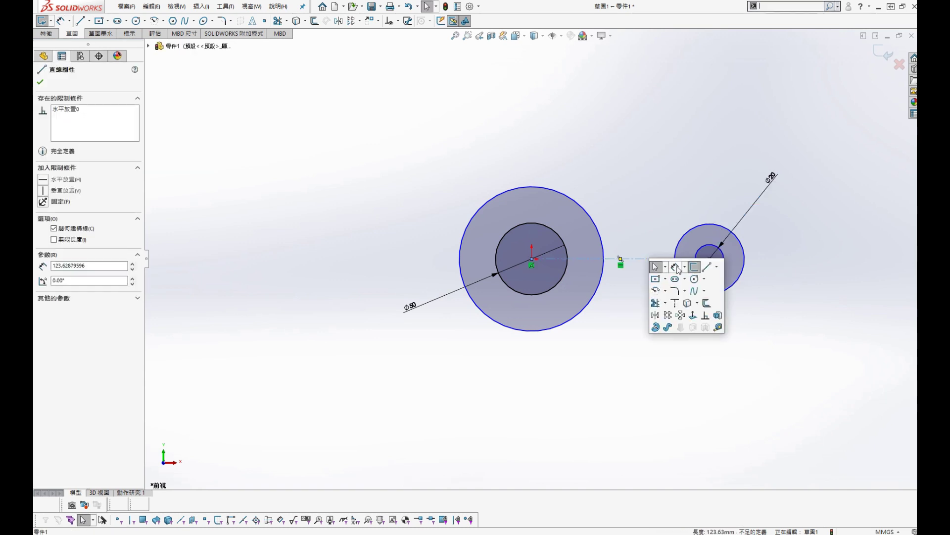
{"action": "left_click", "coordinate": [710, 304]}
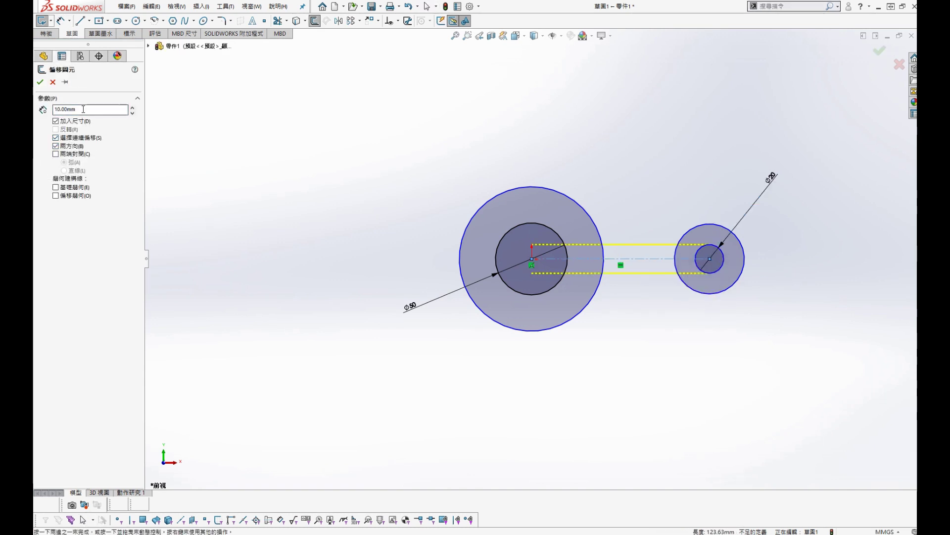
{"action": "type", "text": "5"}
{"action": "left_click", "coordinate": [40, 82]}
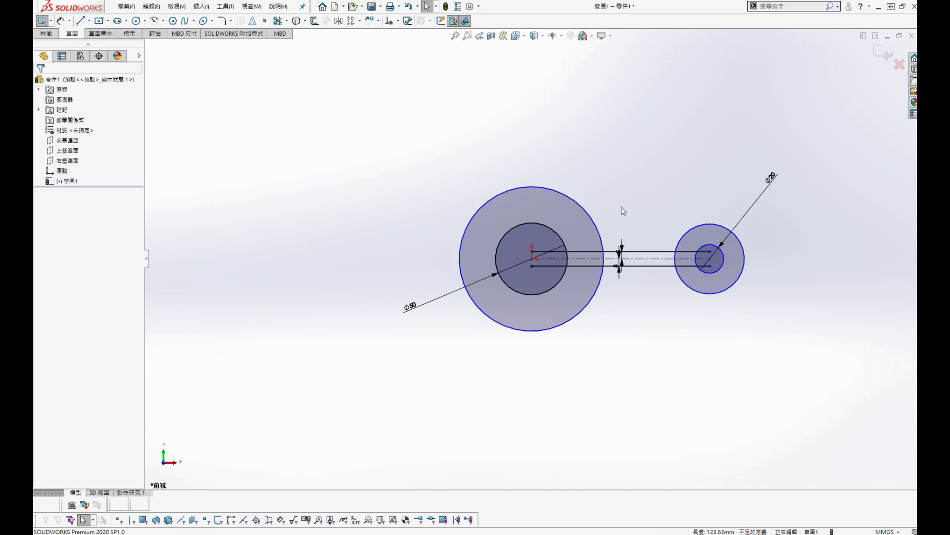
Step: Power-trim the outer circles between the arm lines and corner-trim the arm lines to the left outer circle
{"action": "key", "text": "s"}
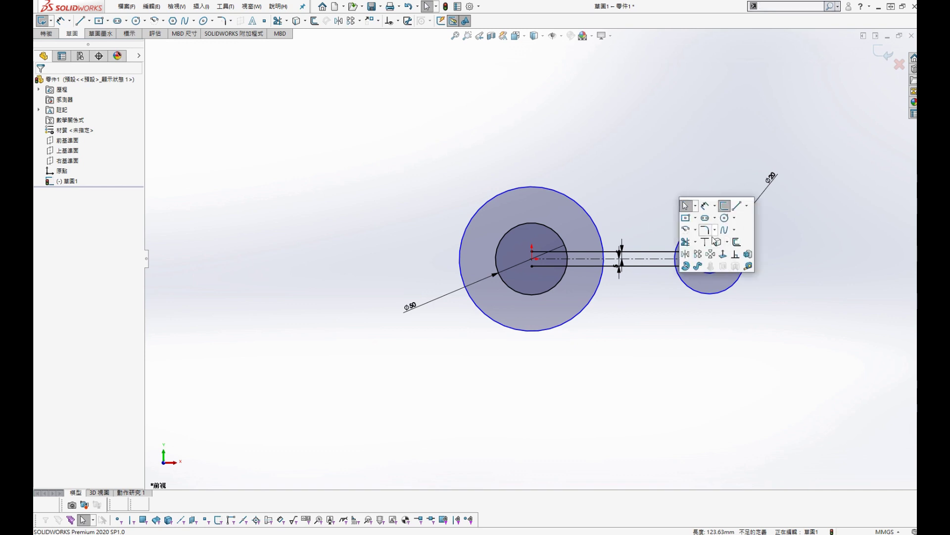
{"action": "left_click", "coordinate": [685, 242]}
{"action": "scroll", "coordinate": [643, 253], "scroll_direction": "down", "scroll_amount": 5}
{"action": "mouse_move", "coordinate": [784, 280]}
{"action": "left_mouse_down"}
{"action": "mouse_move", "coordinate": [632, 255]}
{"action": "mouse_move", "coordinate": [489, 264]}
{"action": "left_mouse_up"}
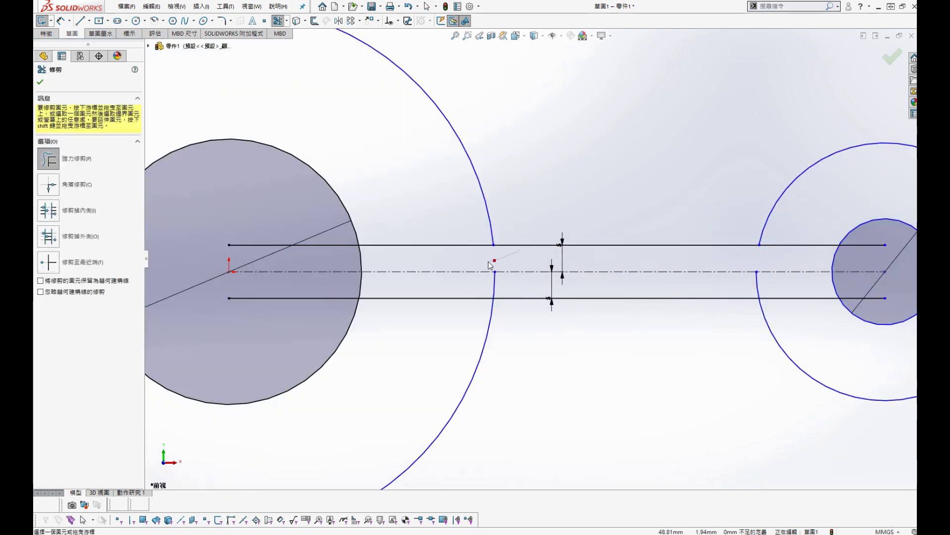
{"action": "left_click", "coordinate": [48, 184]}
{"action": "left_click", "coordinate": [541, 244]}
{"action": "left_click", "coordinate": [487, 223]}
{"action": "left_click", "coordinate": [518, 298]}
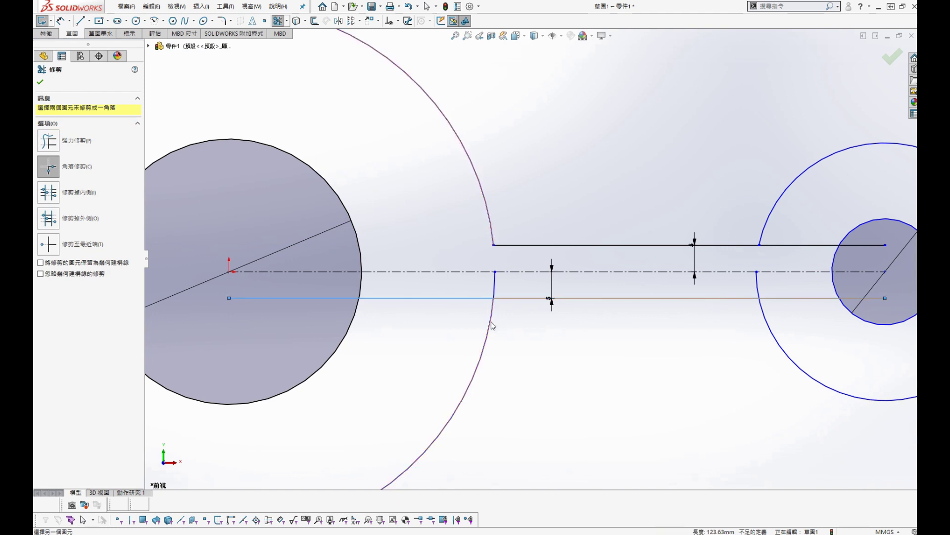
{"action": "left_click", "coordinate": [493, 325]}
{"action": "key", "text": "f"}
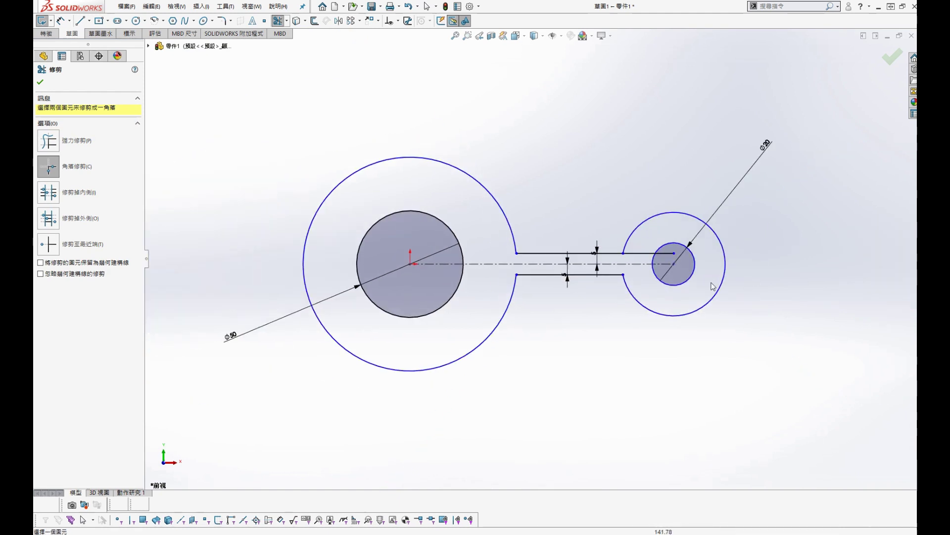
Step: Dimension the centre distance between the left and right outer arcs to 100 mm
{"action": "key", "text": "s"}
{"action": "left_click", "coordinate": [663, 174]}
{"action": "left_click", "coordinate": [454, 361]}
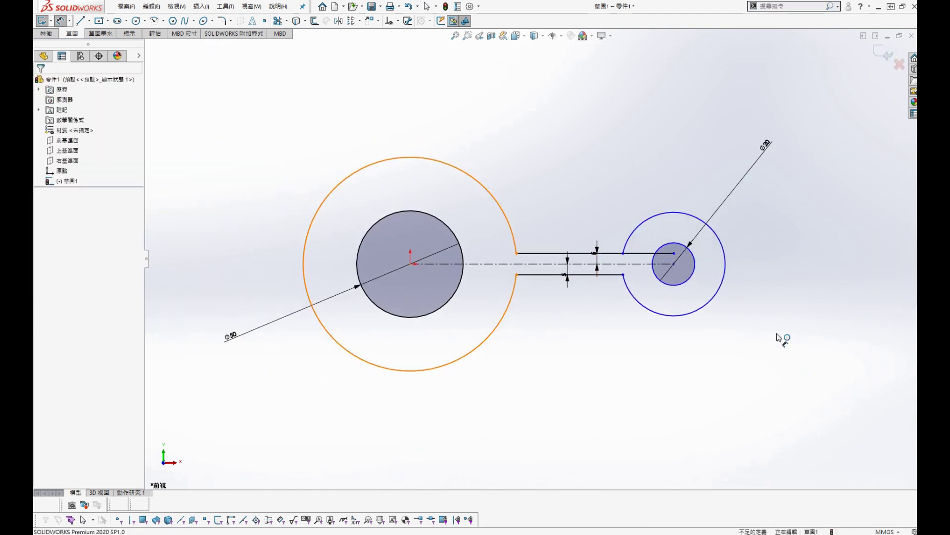
{"action": "left_click", "coordinate": [687, 315]}
{"action": "left_click", "coordinate": [556, 383]}
{"action": "type", "text": "100"}
{"action": "key", "text": "Return"}
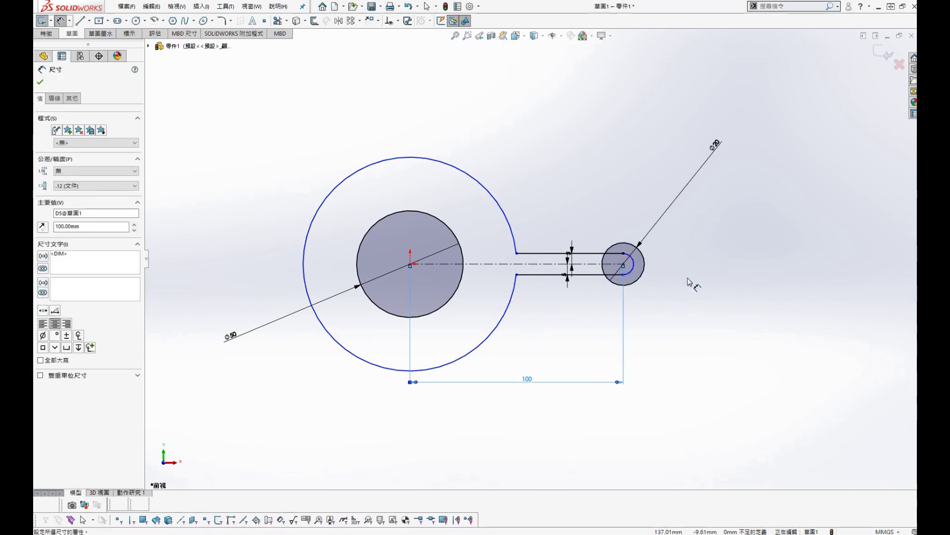
{"action": "key", "text": "Escape"}
Step: Delete the collapsed right arc and sketch a circle about 23 mm in radius around the 20 mm hole
{"action": "left_click", "coordinate": [633, 265]}
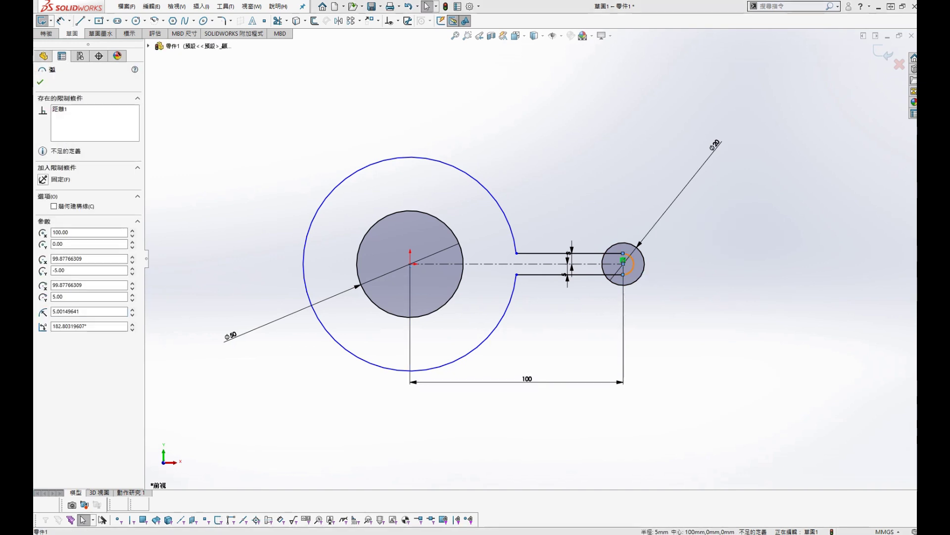
{"action": "key", "text": "Delete"}
{"action": "left_click", "coordinate": [740, 229]}
{"action": "key", "text": "s"}
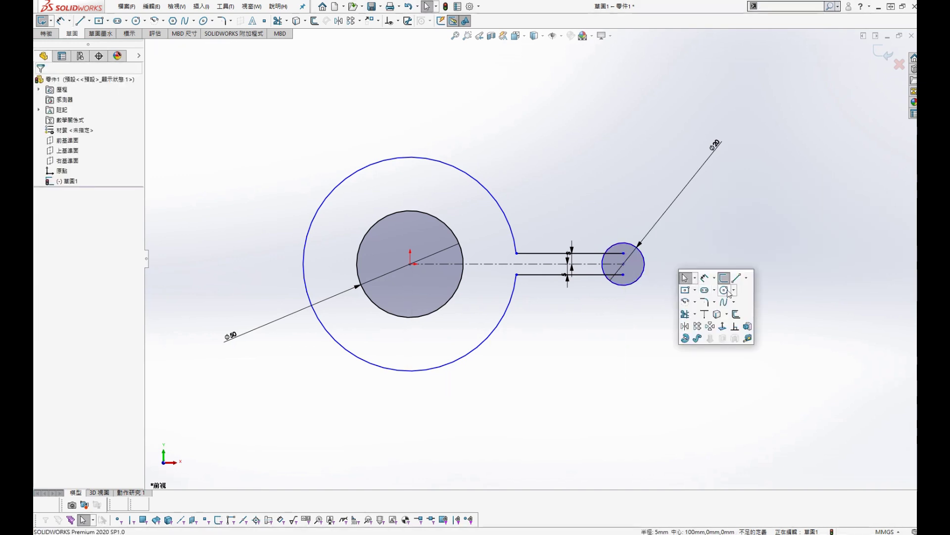
{"action": "left_click", "coordinate": [723, 282]}
{"action": "left_click", "coordinate": [623, 264]}
{"action": "left_click", "coordinate": [671, 274]}
Step: Trim the new right circle between the arm lines and corner-trim both arm lines to it
{"action": "key", "text": "s"}
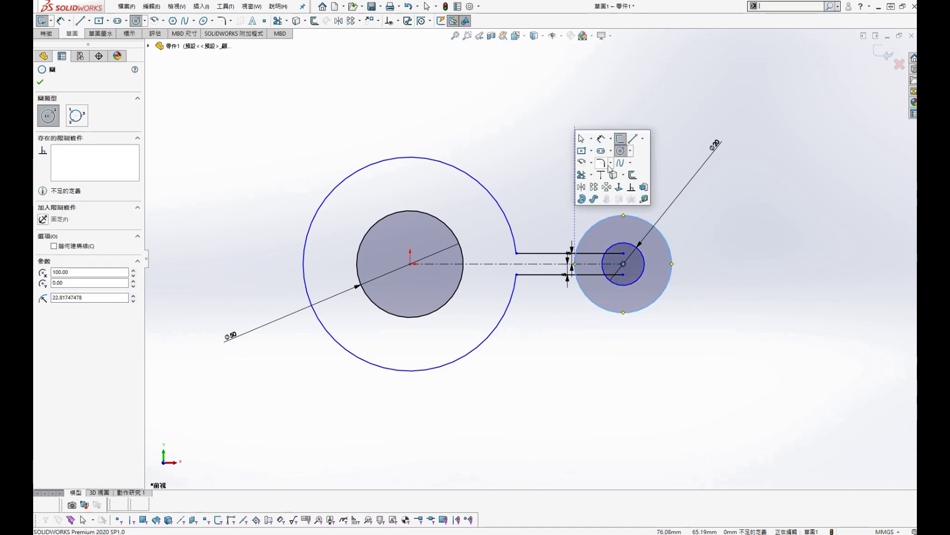
{"action": "left_click", "coordinate": [584, 165]}
{"action": "scroll", "coordinate": [490, 232], "scroll_direction": "down", "scroll_amount": 1}
{"action": "left_click", "coordinate": [48, 141]}
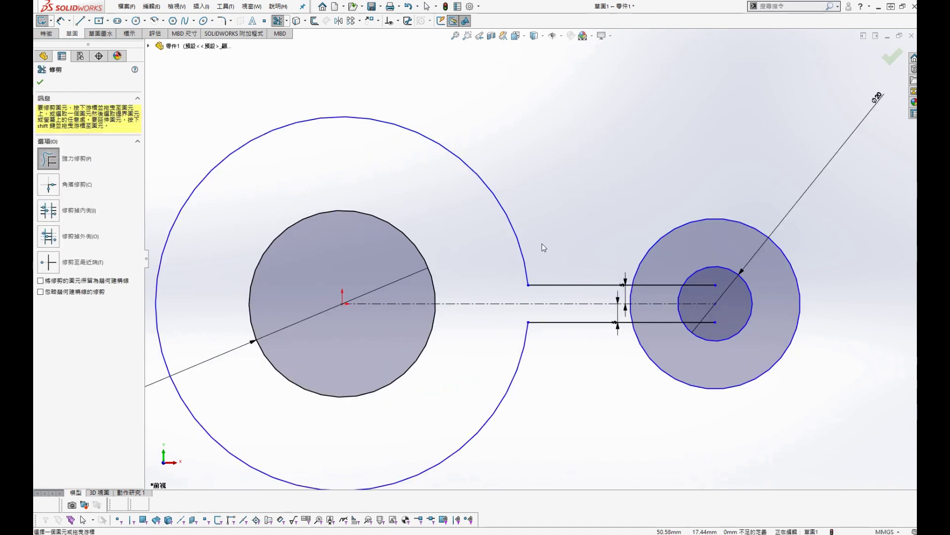
{"action": "scroll", "coordinate": [556, 227], "scroll_direction": "down", "scroll_amount": 6}
{"action": "left_click_drag", "start_coordinate": [599, 266], "coordinate": [592, 266]}
{"action": "left_click", "coordinate": [48, 184]}
{"action": "left_click", "coordinate": [567, 320]}
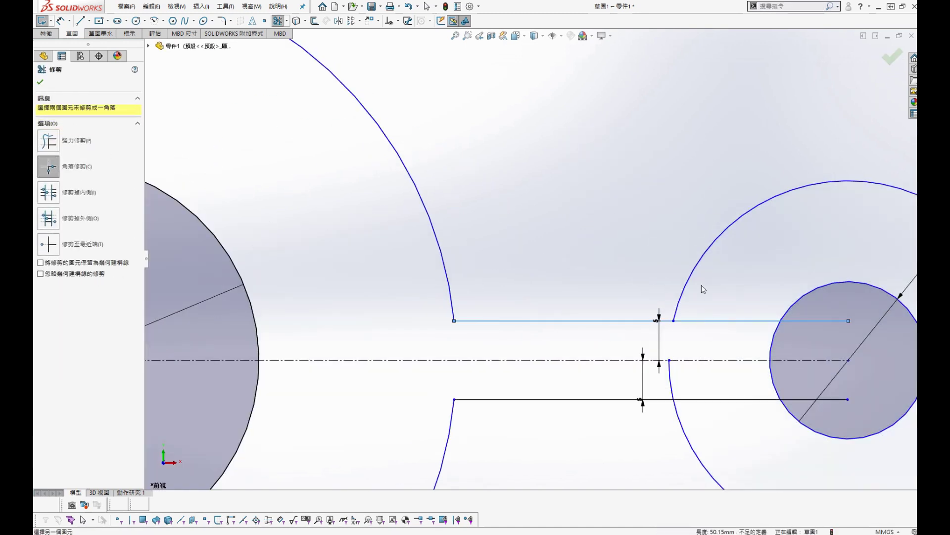
{"action": "left_click", "coordinate": [694, 275]}
{"action": "left_click", "coordinate": [653, 399]}
{"action": "left_click", "coordinate": [681, 424]}
{"action": "scroll", "coordinate": [662, 339], "scroll_direction": "up", "scroll_amount": 6}
Step: Dimension the right outer arc to a 20 mm radius and the left outer arc to a 35 mm radius
{"action": "key", "text": "s"}
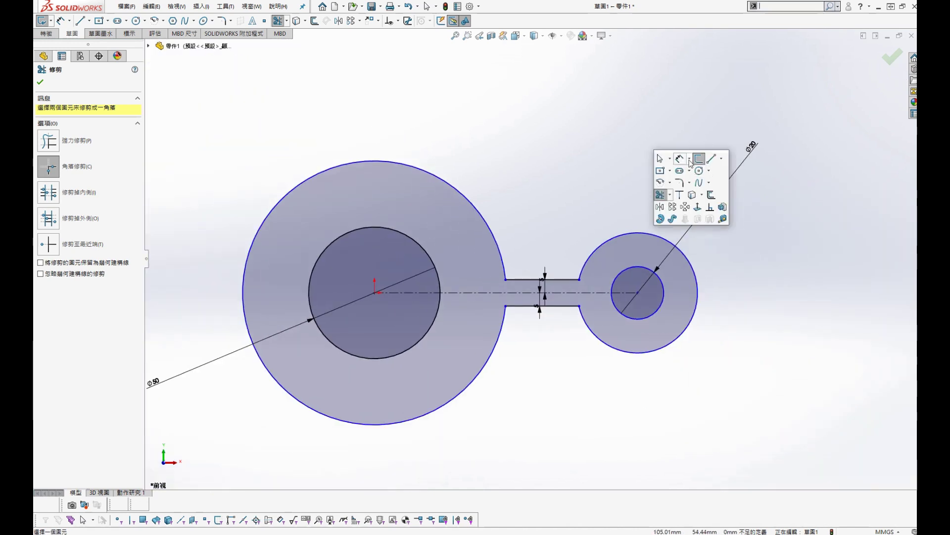
{"action": "left_click", "coordinate": [679, 159]}
{"action": "left_click", "coordinate": [693, 329]}
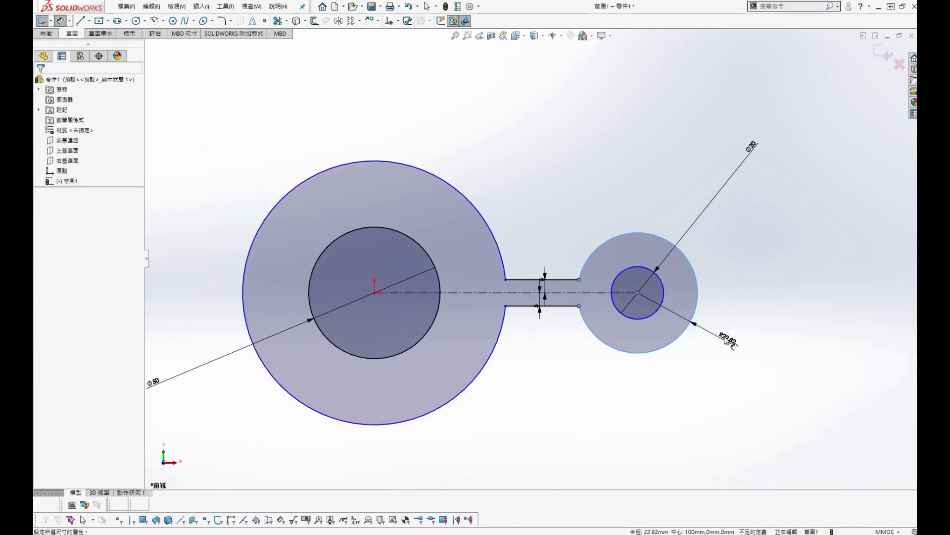
{"action": "left_click", "coordinate": [727, 338]}
{"action": "left_click", "coordinate": [483, 212]}
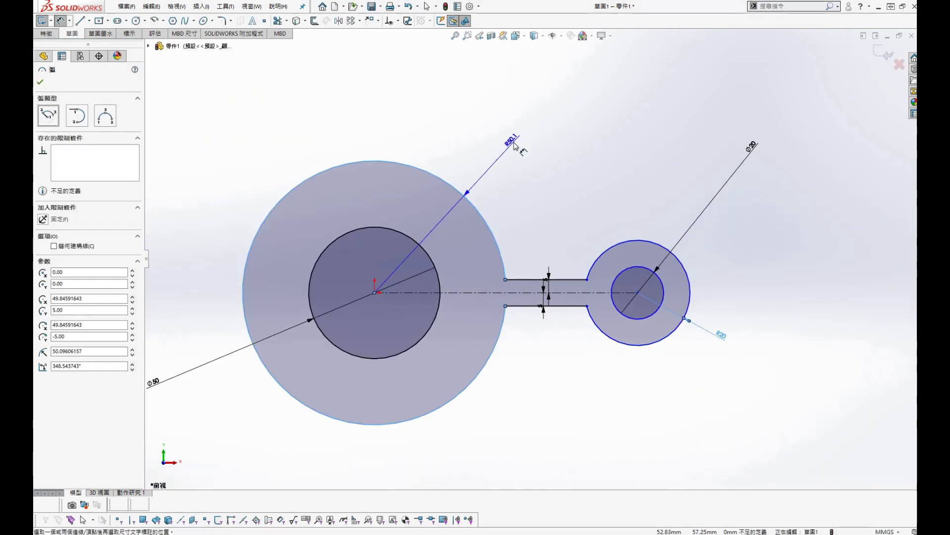
{"action": "left_click", "coordinate": [511, 144]}
{"action": "type", "text": "35"}
{"action": "key", "text": "Return"}
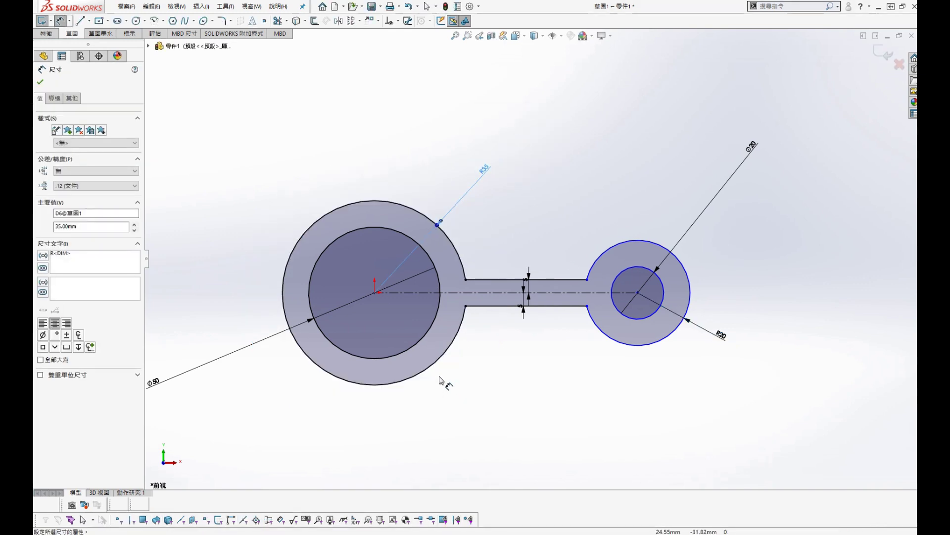
Step: Add a 100 mm horizontal dimension between the left outer arc and the right circle's centre
{"action": "left_click", "coordinate": [439, 365]}
{"action": "left_click", "coordinate": [638, 293]}
{"action": "left_click", "coordinate": [534, 396]}
{"action": "type", "text": "100.00mm"}
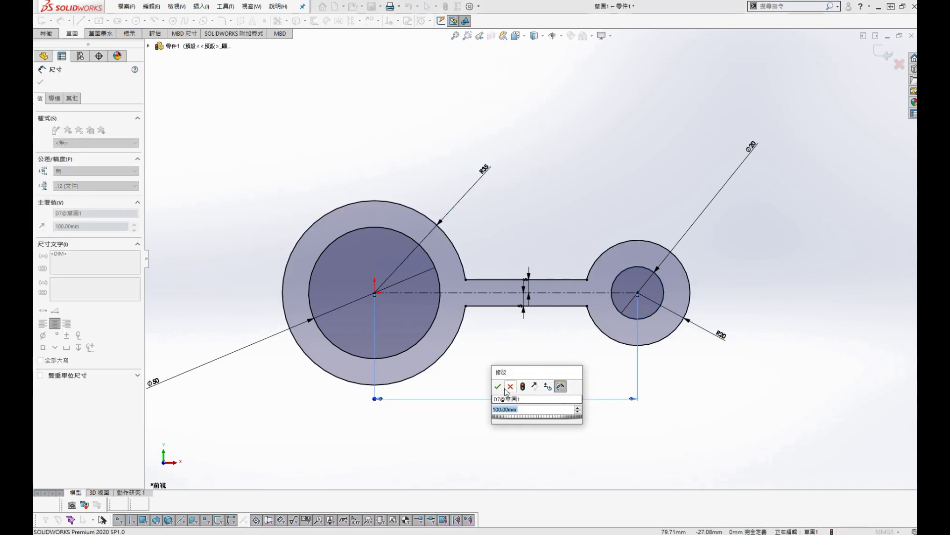
{"action": "key", "text": "Return"}
Step: Sketch a vertical centerline about 57 mm long from the origin upward past the left ring
{"action": "key", "text": "s"}
{"action": "left_click", "coordinate": [471, 119]}
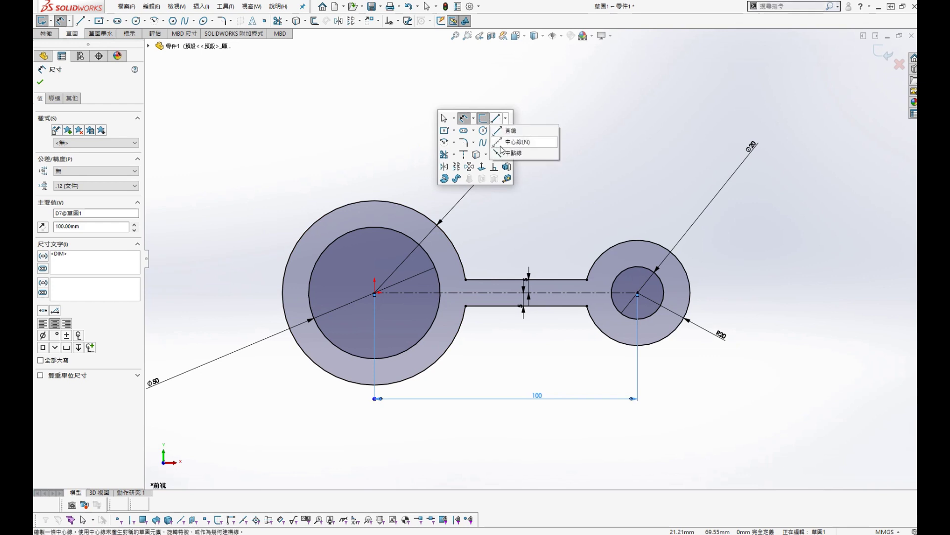
{"action": "left_click", "coordinate": [520, 132]}
{"action": "left_click", "coordinate": [375, 292]}
{"action": "left_click", "coordinate": [375, 141]}
{"action": "key", "text": "Escape"}
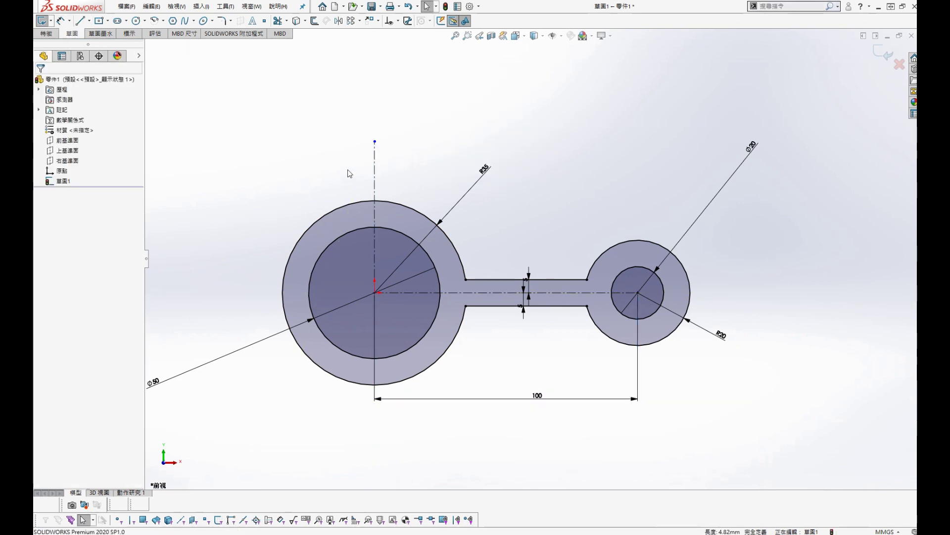
Step: Offset the vertical centerline 10 mm in both directions for the inner faces of the upright lugs
{"action": "left_click", "coordinate": [374, 173]}
{"action": "key", "text": "s"}
{"action": "left_click", "coordinate": [500, 196]}
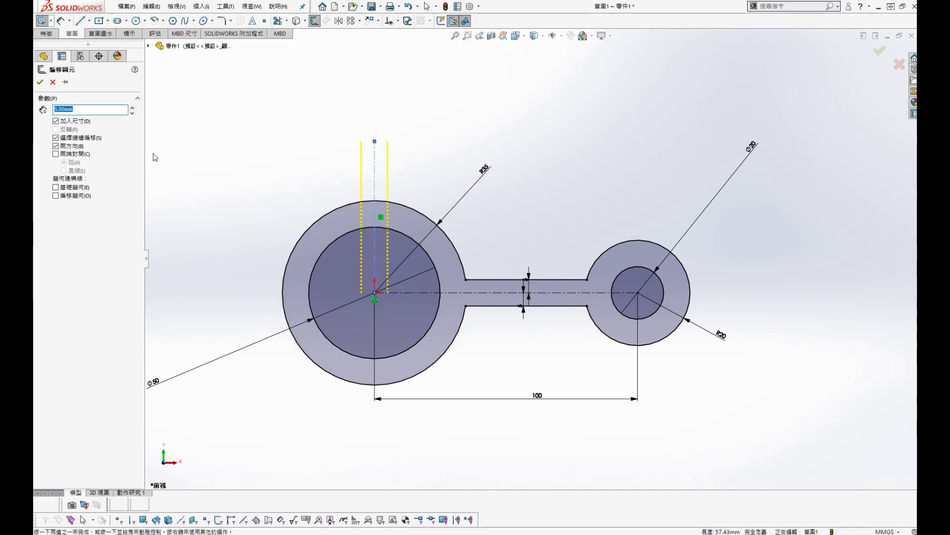
{"action": "type", "text": "10"}
{"action": "key", "text": "Return"}
{"action": "left_click", "coordinate": [44, 84]}
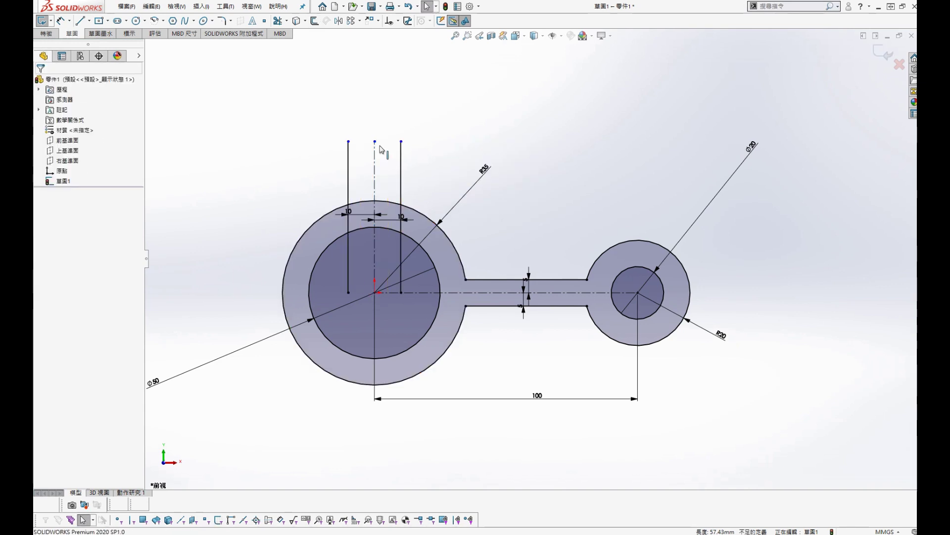
Step: Dimension the height from the horizontal centerline to the vertical centerline's upper endpoint as 60 mm
{"action": "key", "text": "s"}
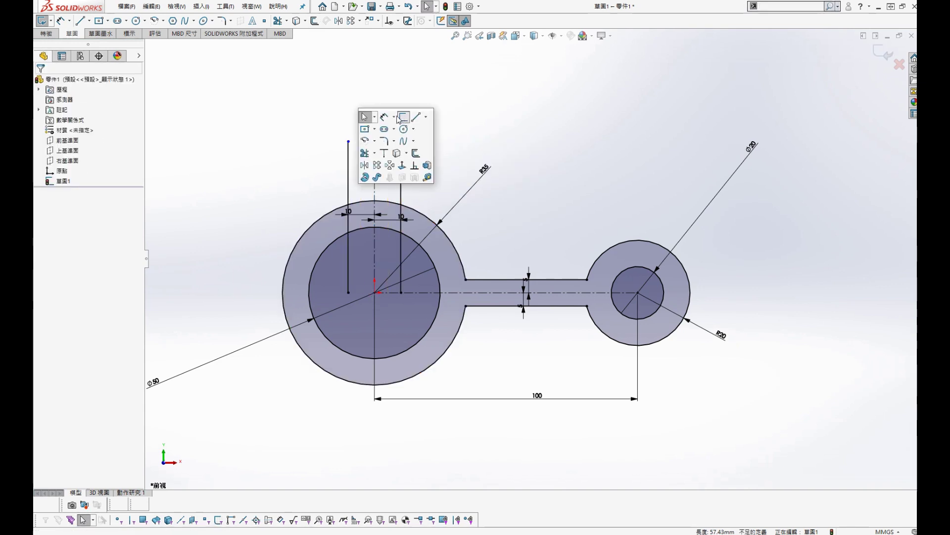
{"action": "left_click", "coordinate": [382, 117]}
{"action": "left_click", "coordinate": [374, 142]}
{"action": "left_click", "coordinate": [375, 293]}
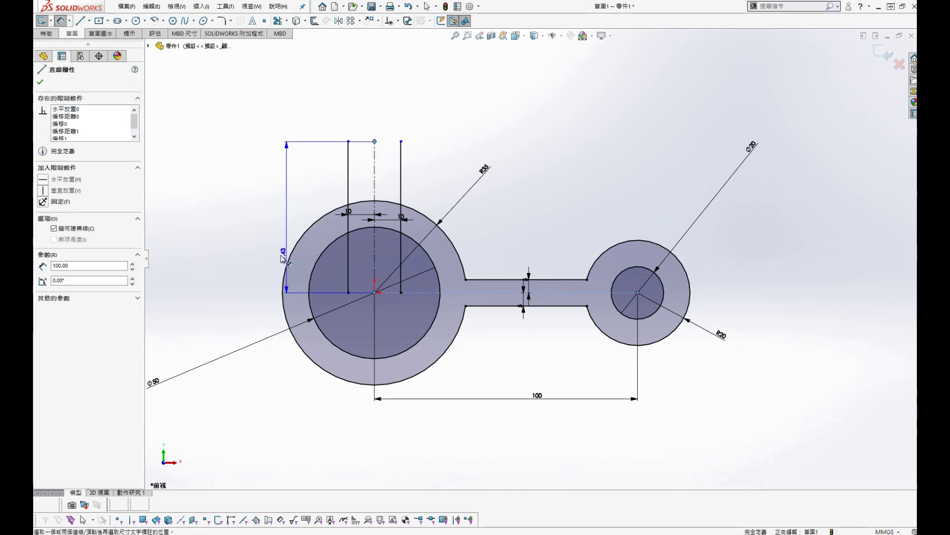
{"action": "left_click", "coordinate": [236, 242]}
{"action": "type", "text": "60"}
{"action": "key", "text": "Return"}
{"action": "key", "text": "Escape"}
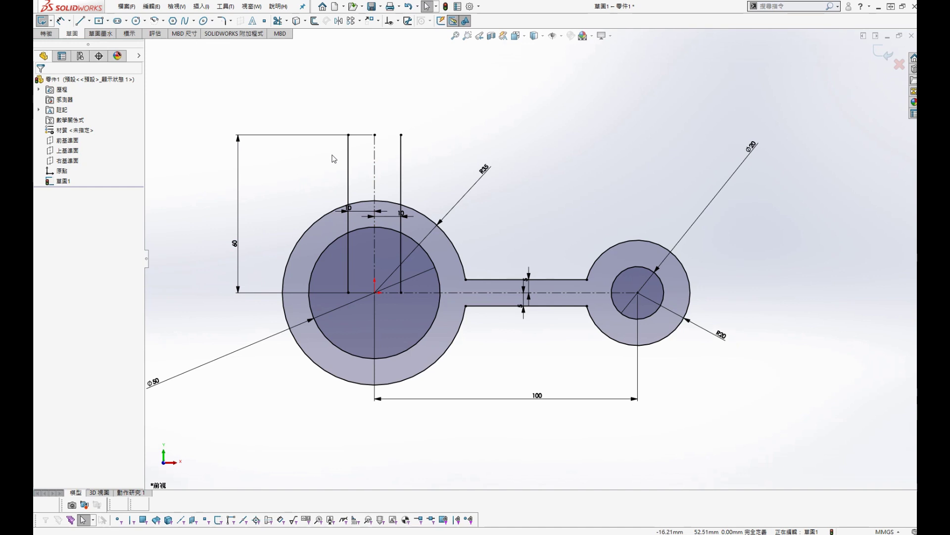
Step: Offset both inner lug lines 10 mm outward, closing the ends with straight lines to form the two upright lugs
{"action": "left_click", "coordinate": [348, 172]}
{"action": "key", "text": "s"}
{"action": "left_click", "coordinate": [382, 170]}
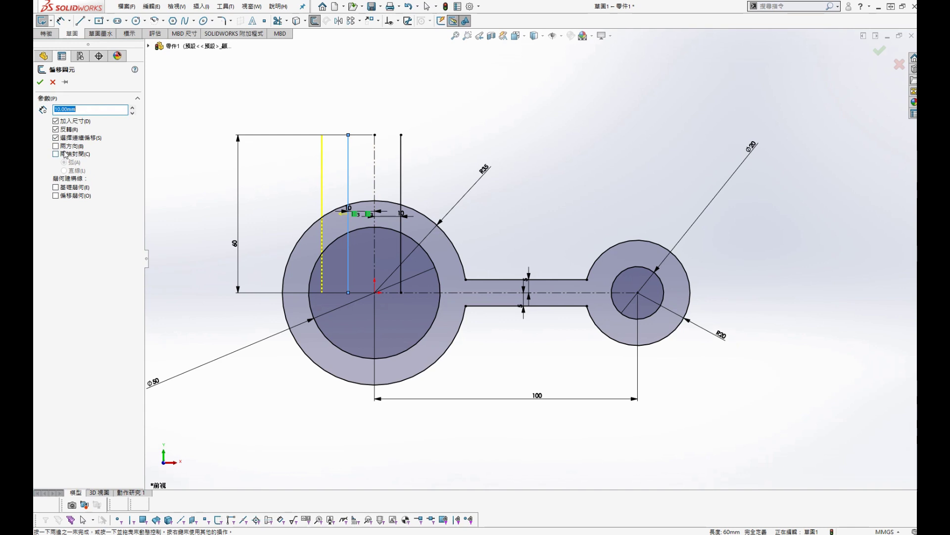
{"action": "left_click", "coordinate": [75, 155]}
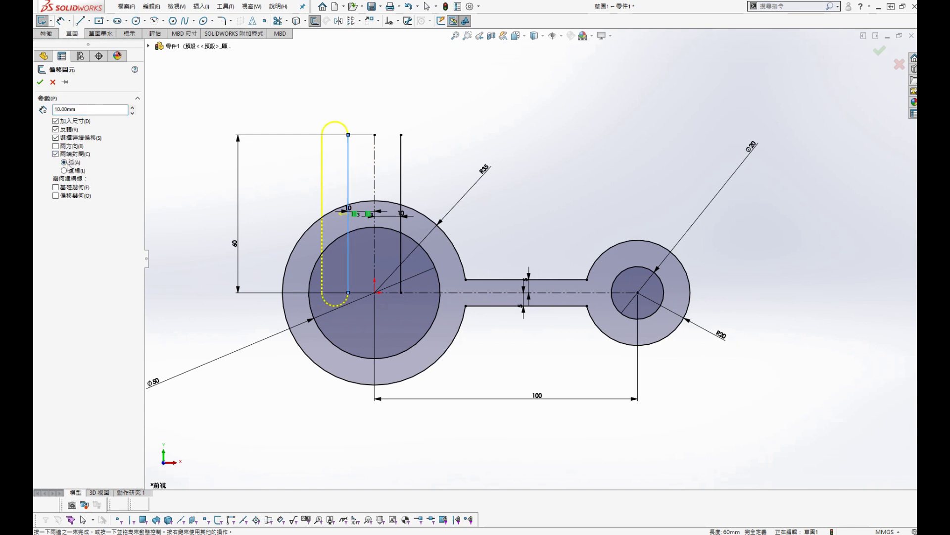
{"action": "left_click", "coordinate": [41, 83]}
{"action": "key", "text": "s"}
{"action": "left_click", "coordinate": [438, 172]}
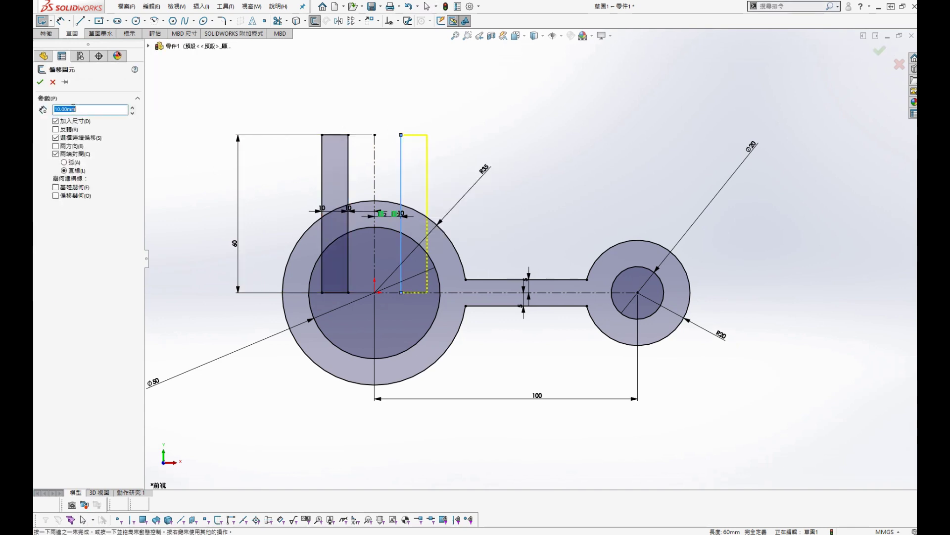
{"action": "left_click", "coordinate": [41, 82]}
Step: Power-trim the lug lines within the left ring's wall and the outer arc sections crossing the two lugs
{"action": "key", "text": "s"}
{"action": "left_click", "coordinate": [299, 229]}
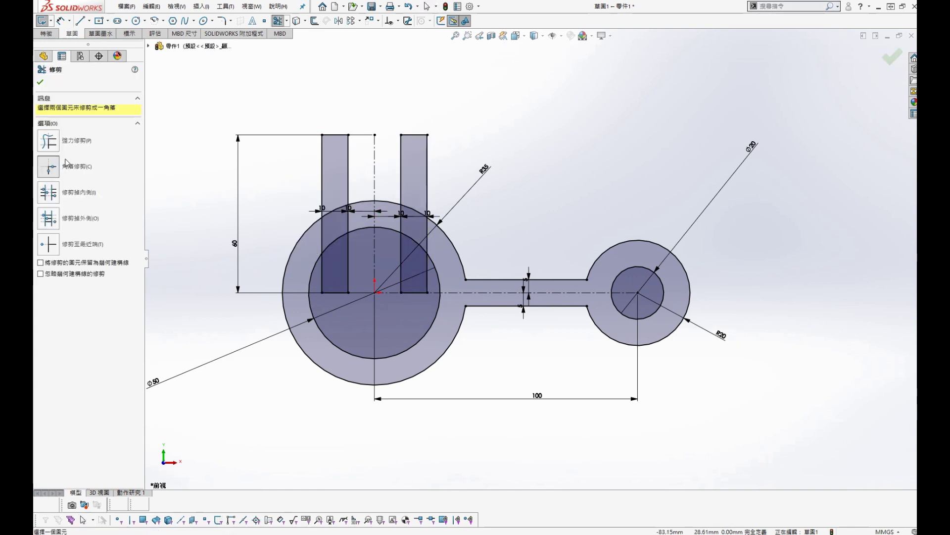
{"action": "left_click", "coordinate": [43, 145]}
{"action": "scroll", "coordinate": [287, 192], "scroll_direction": "down", "scroll_amount": 2}
{"action": "mouse_move", "coordinate": [335, 244]}
{"action": "left_mouse_down"}
{"action": "mouse_move", "coordinate": [441, 211]}
{"action": "mouse_move", "coordinate": [496, 243]}
{"action": "left_mouse_up"}
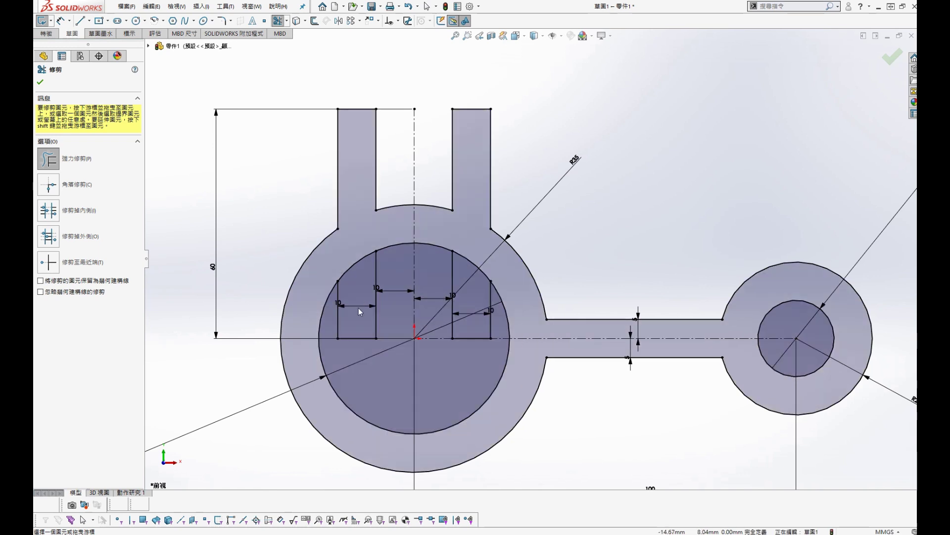
Step: Delete the leftover lug line segments inside the left ring's 50 mm circle
{"action": "key", "text": "Escape"}
{"action": "left_click", "coordinate": [338, 331]}
{"action": "key", "text": "Delete"}
{"action": "left_click", "coordinate": [376, 327]}
{"action": "key", "text": "Delete"}
{"action": "left_click", "coordinate": [365, 333]}
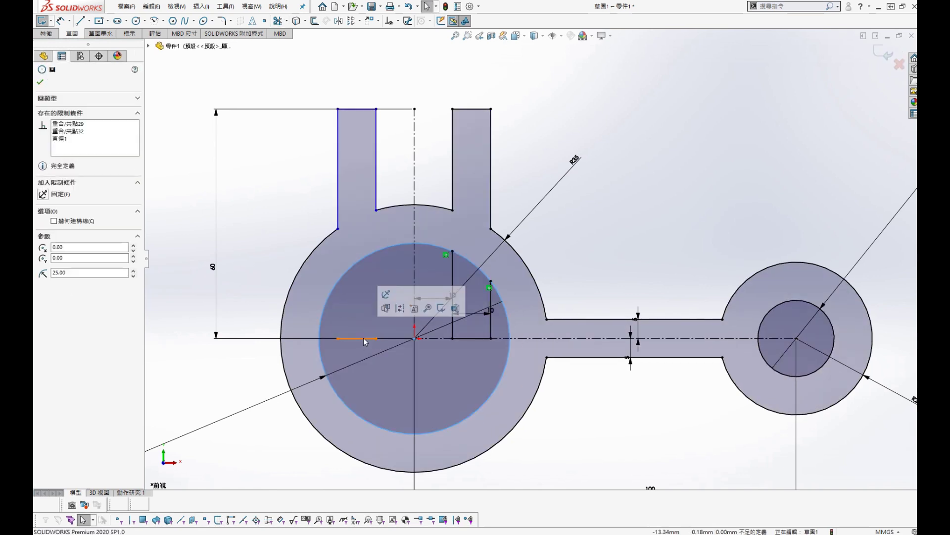
{"action": "key", "text": "Escape"}
{"action": "left_click", "coordinate": [452, 322]}
{"action": "key", "text": "Delete"}
{"action": "left_click", "coordinate": [490, 314]}
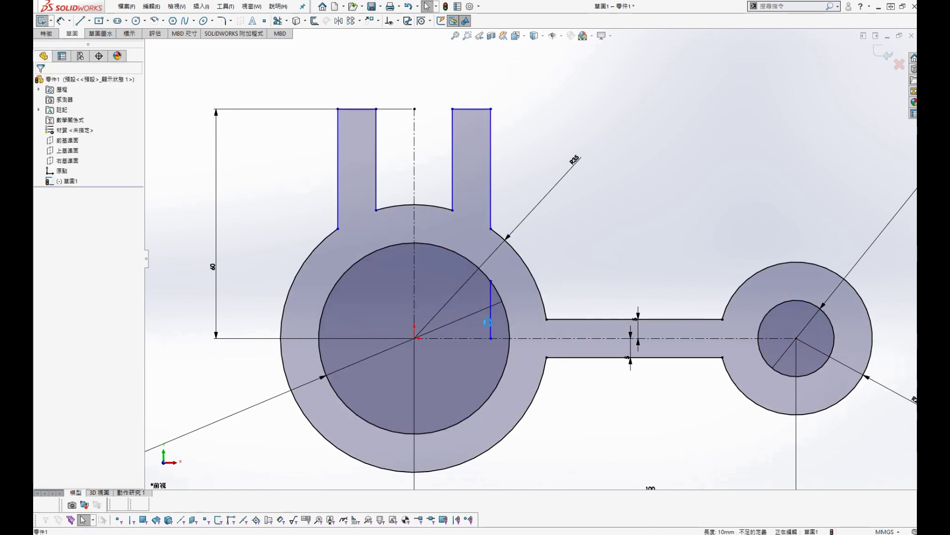
{"action": "key", "text": "Delete"}
Step: Dimension the gap between the two inner lug lines as 20 mm
{"action": "key", "text": "s"}
{"action": "left_click", "coordinate": [386, 151]}
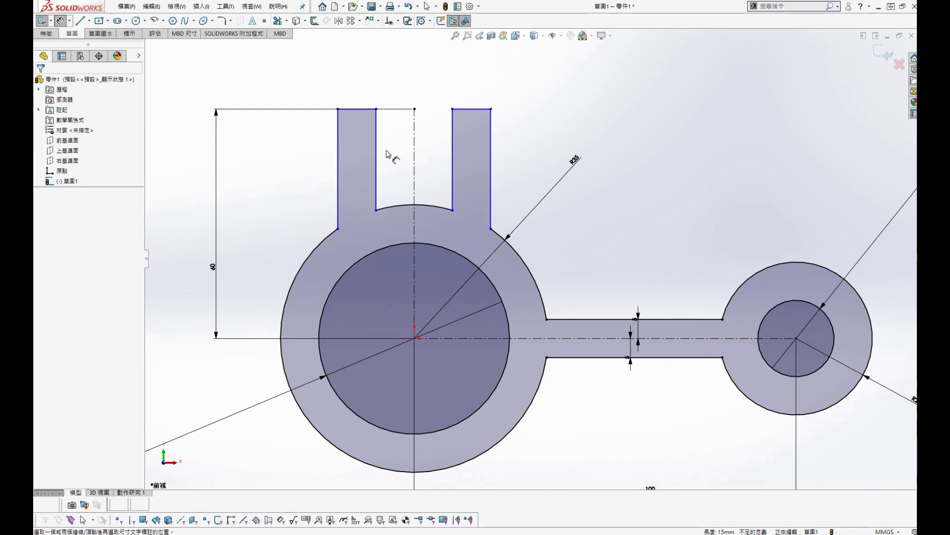
{"action": "left_click", "coordinate": [376, 167]}
{"action": "left_click", "coordinate": [453, 157]}
{"action": "left_click", "coordinate": [416, 85]}
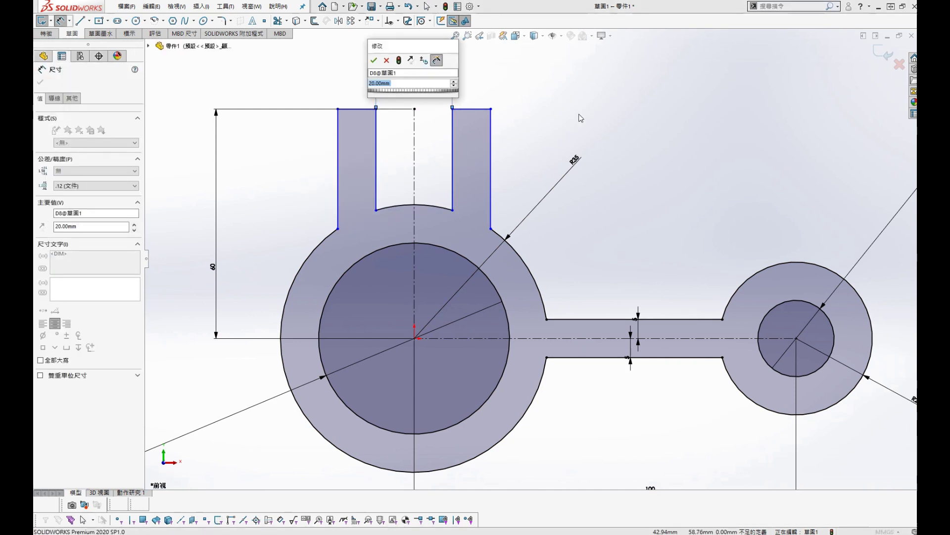
{"action": "left_click", "coordinate": [374, 61]}
{"action": "key", "text": "Escape"}
Step: Make the inner pair and the outer pair of lug lines symmetric about the vertical centerline
{"action": "left_click", "coordinate": [376, 186]}
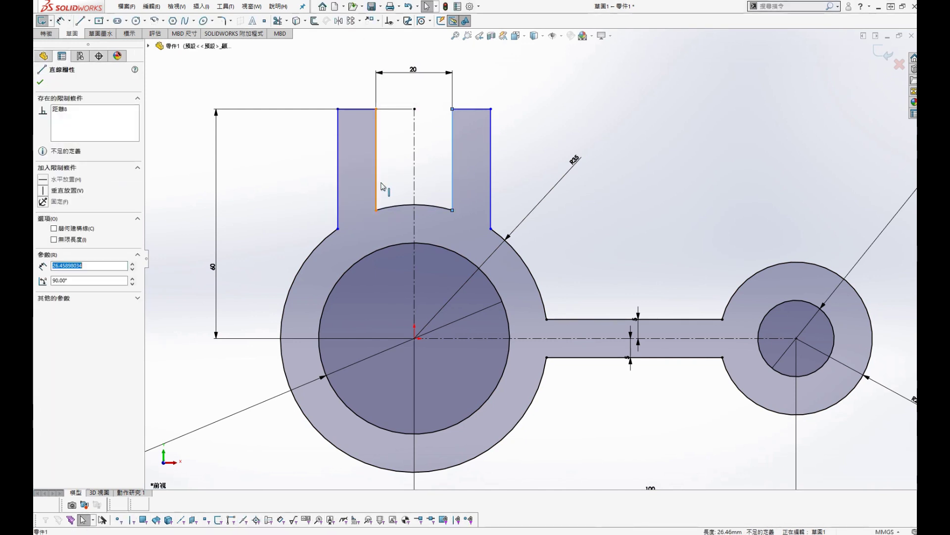
{"action": "left_click", "coordinate": [415, 178], "text": "ctrl"}
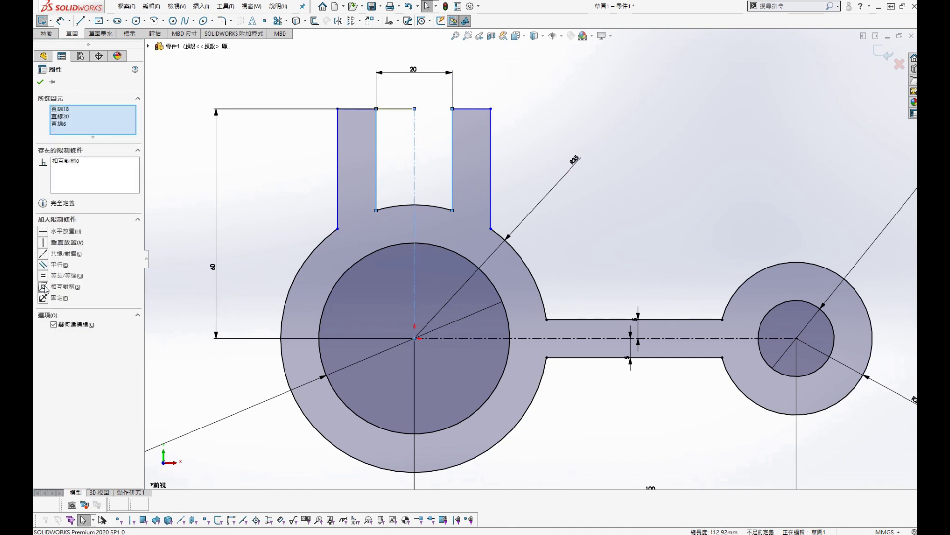
{"action": "left_click", "coordinate": [353, 168]}
{"action": "left_click", "coordinate": [415, 171]}
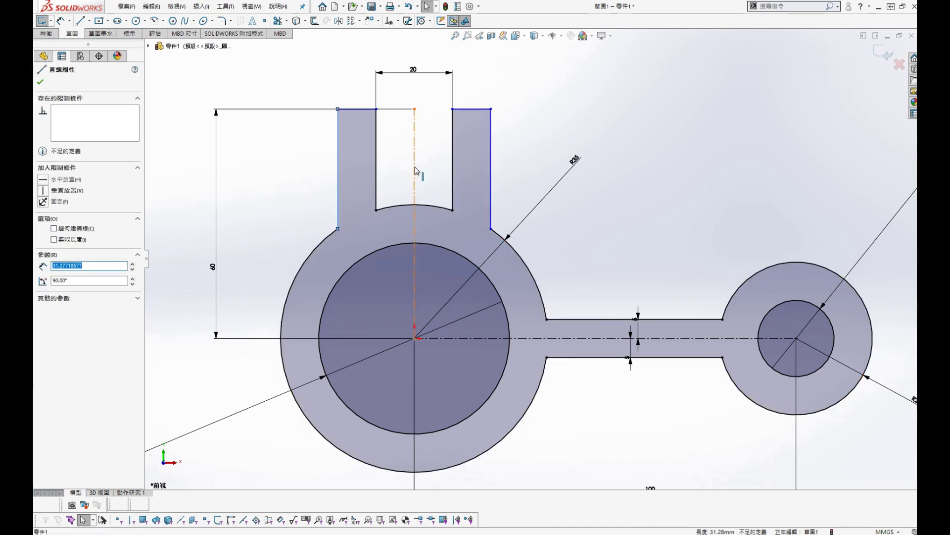
{"action": "left_click", "coordinate": [415, 171], "text": "ctrl"}
{"action": "left_click", "coordinate": [491, 163], "text": "ctrl"}
{"action": "left_click", "coordinate": [43, 276]}
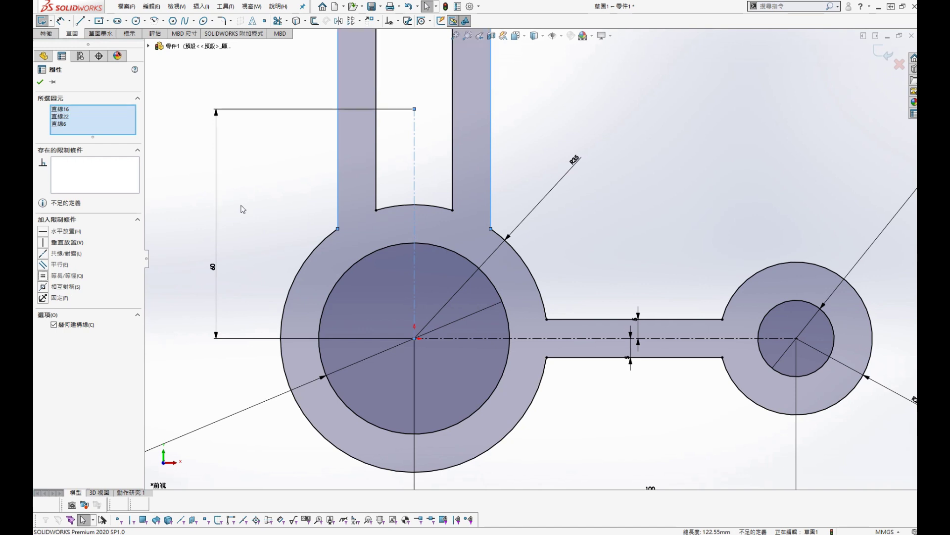
{"action": "left_click", "coordinate": [62, 286]}
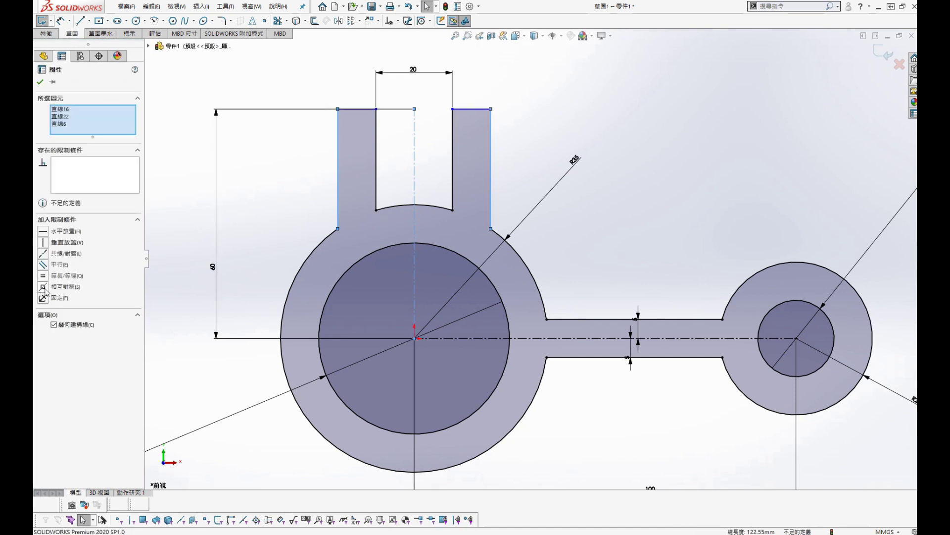
{"action": "left_click", "coordinate": [403, 158]}
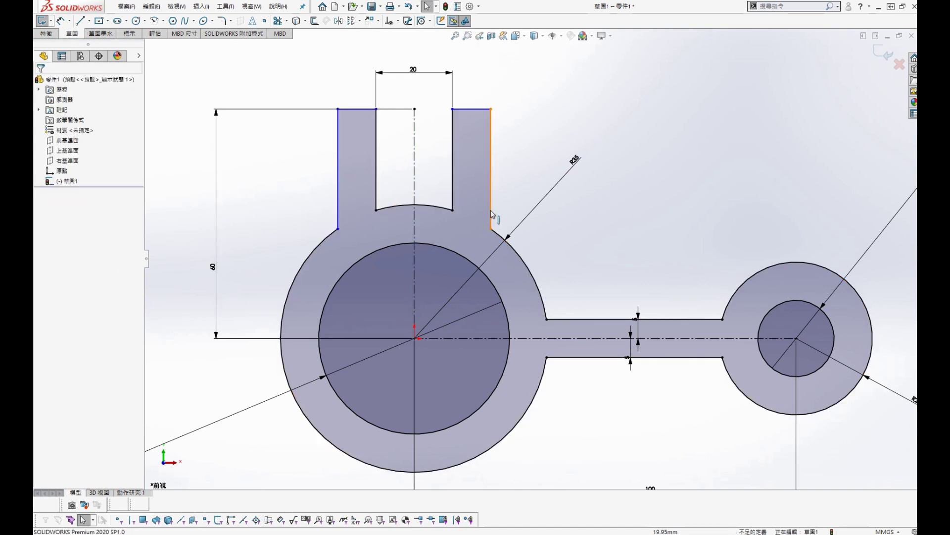
Step: Dimension the left lug's top edge as 10 mm wide
{"action": "mouse_move", "coordinate": [491, 214]}
{"action": "left_mouse_down"}
{"action": "mouse_move", "coordinate": [532, 213]}
{"action": "mouse_move", "coordinate": [505, 208]}
{"action": "left_mouse_up"}
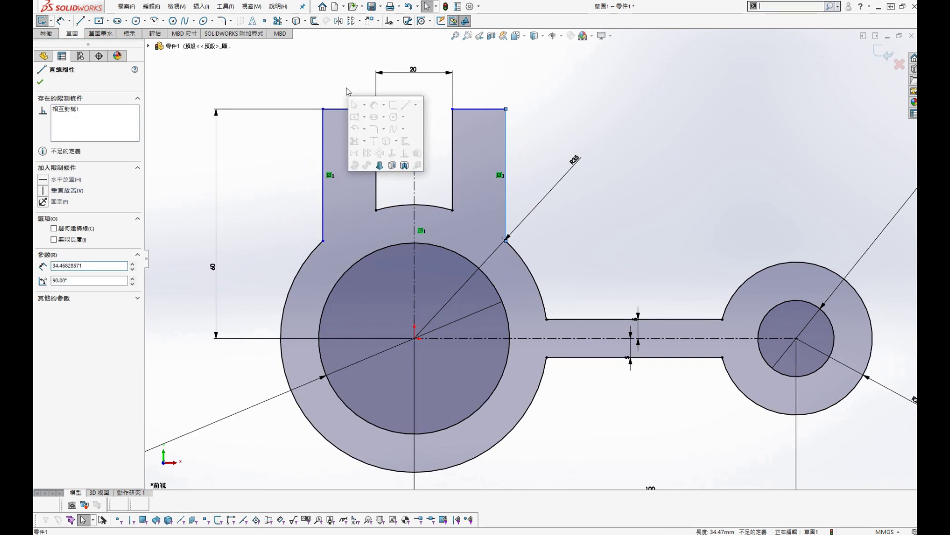
{"action": "left_click", "coordinate": [374, 105]}
{"action": "left_click", "coordinate": [355, 109]}
{"action": "left_click", "coordinate": [326, 78]}
{"action": "type", "text": "10"}
{"action": "key", "text": "Return"}
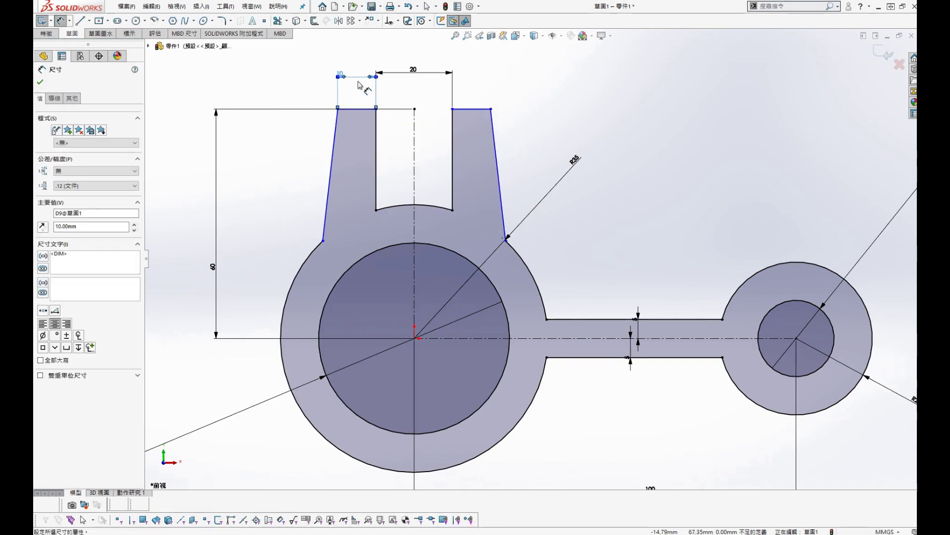
{"action": "key", "text": "Escape"}
Step: Make the left lug's outer line vertical and the right lug's top edge horizontal
{"action": "left_click", "coordinate": [328, 198]}
{"action": "left_click", "coordinate": [367, 162]}
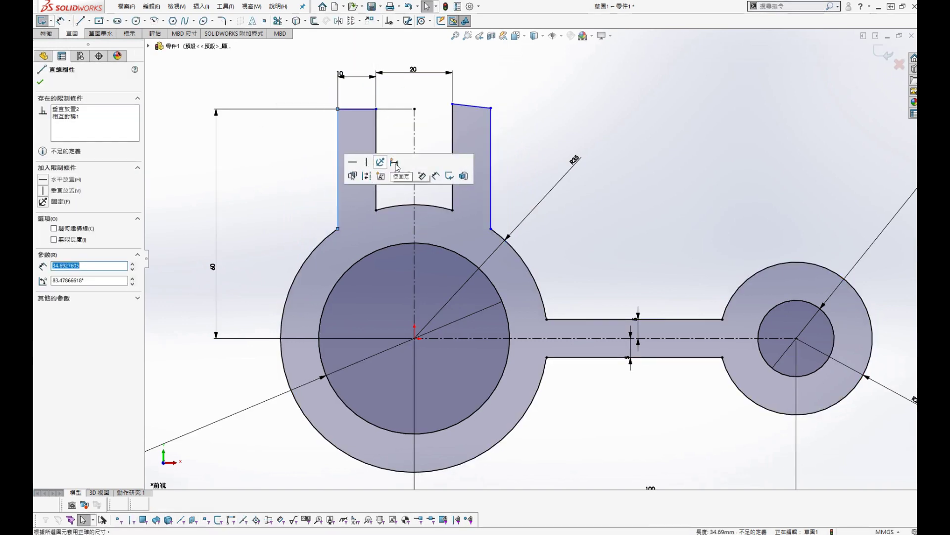
{"action": "left_click", "coordinate": [394, 162]}
{"action": "left_click", "coordinate": [494, 140]}
{"action": "left_click", "coordinate": [470, 106]}
{"action": "left_click", "coordinate": [44, 180]}
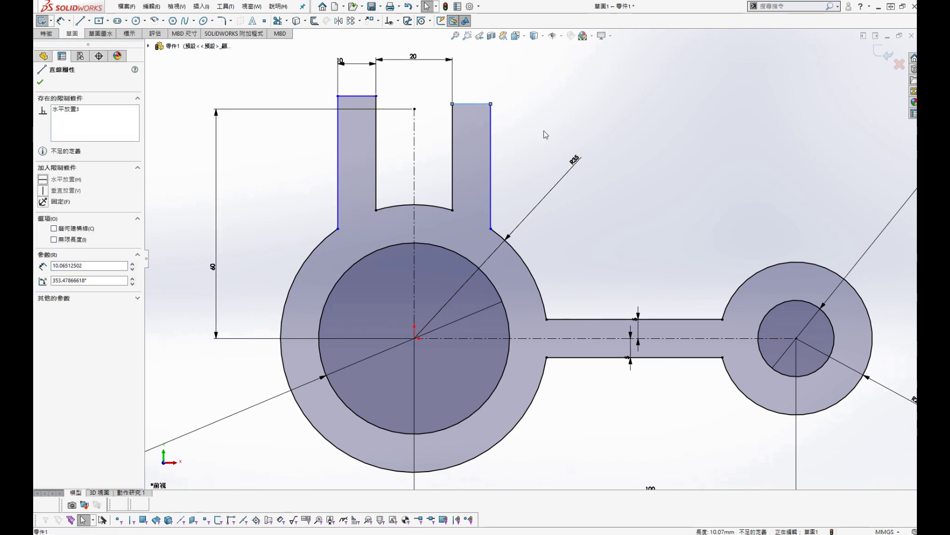
{"action": "left_click", "coordinate": [545, 133]}
Step: Check the outer lug lines' relations with the vertical centerline and try lowering the left lug's top edge freehand
{"action": "left_click", "coordinate": [491, 161]}
{"action": "left_click", "coordinate": [338, 193], "text": "ctrl"}
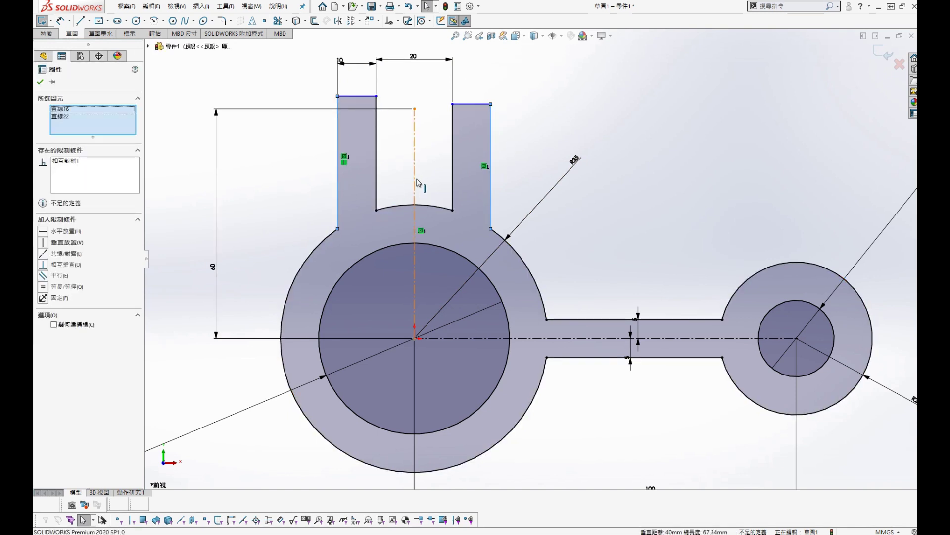
{"action": "left_click", "coordinate": [414, 183], "text": "ctrl"}
{"action": "left_click", "coordinate": [513, 139]}
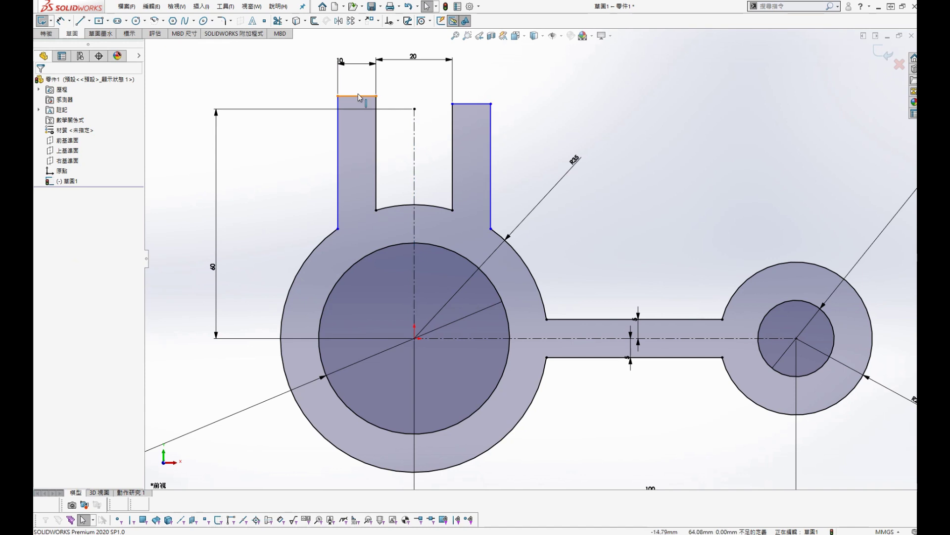
{"action": "left_click_drag", "start_coordinate": [357, 95], "coordinate": [358, 115]}
{"action": "left_click", "coordinate": [535, 120]}
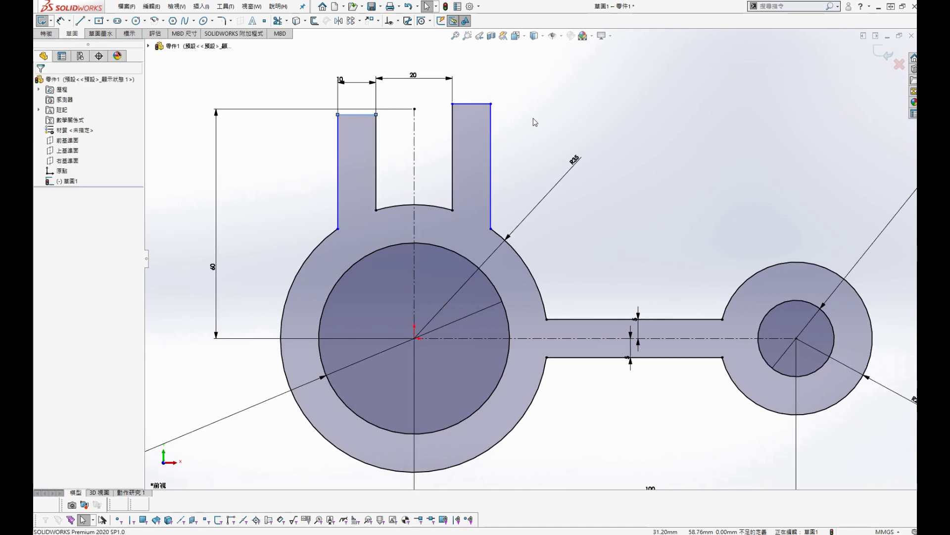
Step: Make the two inner lug lines equal in length
{"action": "left_click", "coordinate": [377, 173]}
{"action": "left_click", "coordinate": [449, 173], "text": "ctrl"}
{"action": "left_click", "coordinate": [44, 286]}
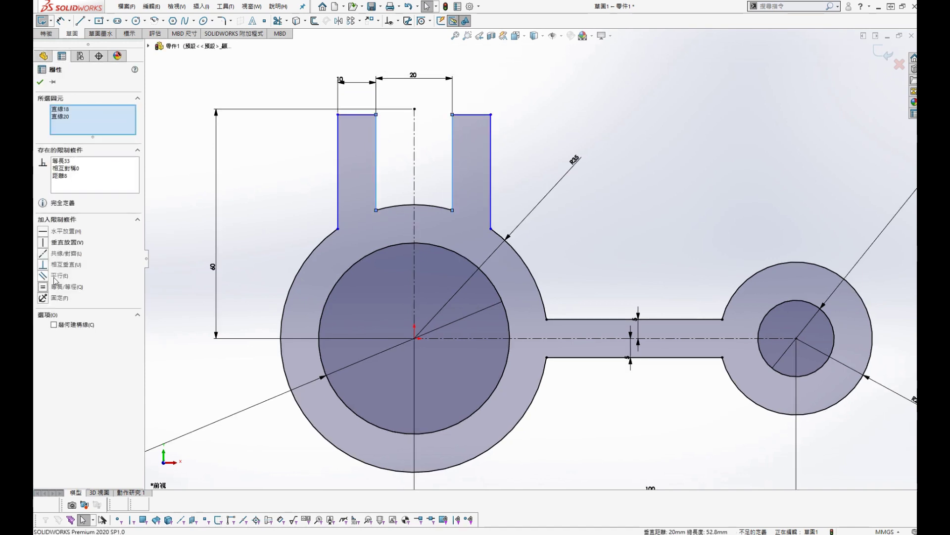
{"action": "left_click", "coordinate": [297, 173]}
Step: Dimension the height from the horizontal centerline to the left lug's top edge as 60 mm
{"action": "key", "text": "s"}
{"action": "left_click", "coordinate": [348, 120]}
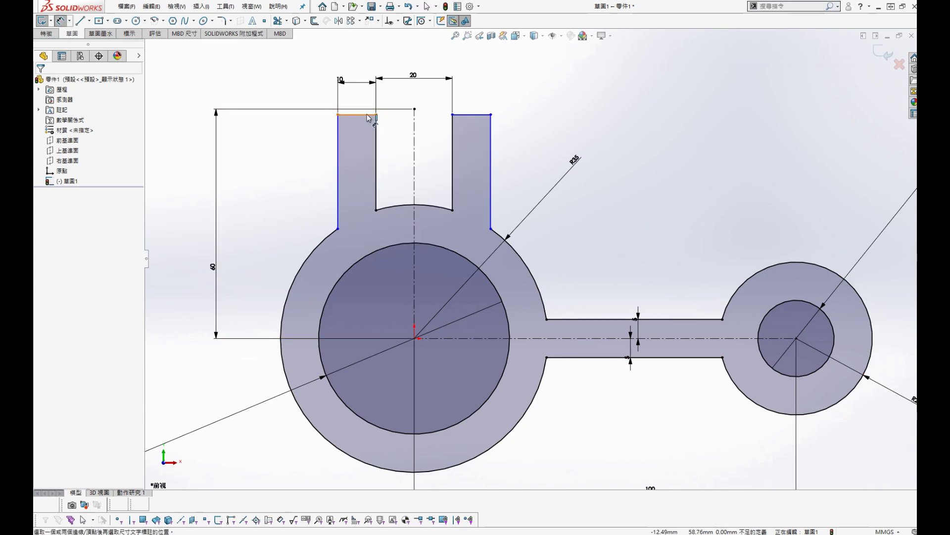
{"action": "left_click", "coordinate": [367, 115]}
{"action": "left_click", "coordinate": [481, 339]}
{"action": "left_click", "coordinate": [260, 208]}
{"action": "type", "text": "60"}
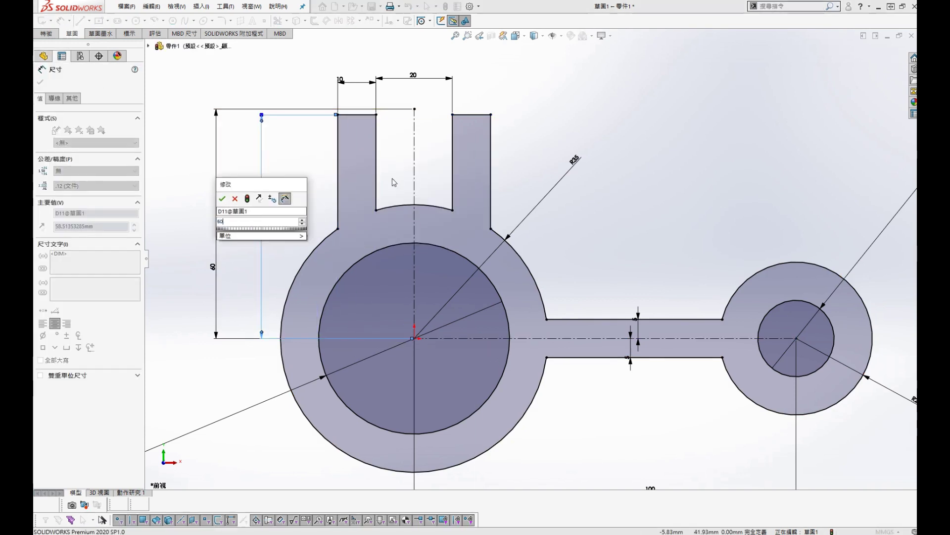
{"action": "key", "text": "Return"}
{"action": "left_click", "coordinate": [574, 108]}
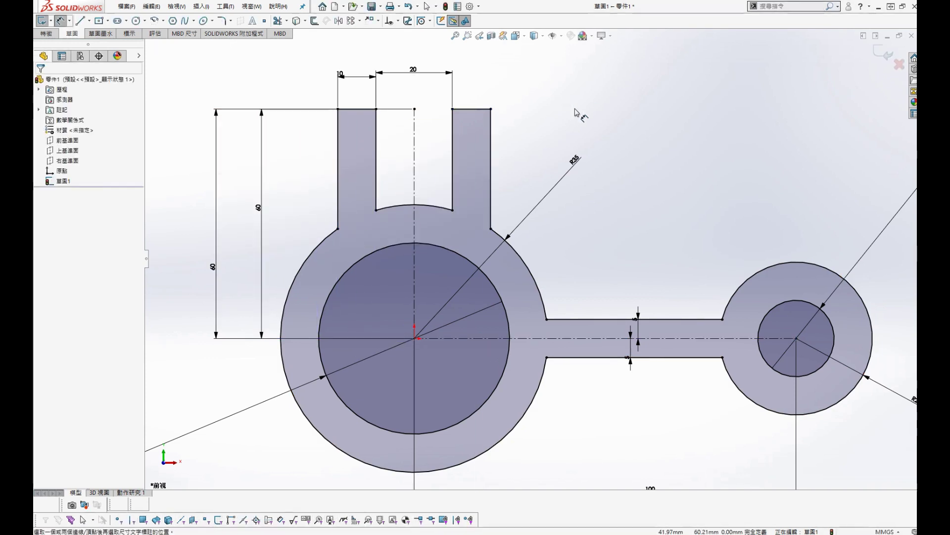
Step: Sketch a sloped rib line from the base of the right lug's outer edge to the connecting arm's upper line
{"action": "key", "text": "s"}
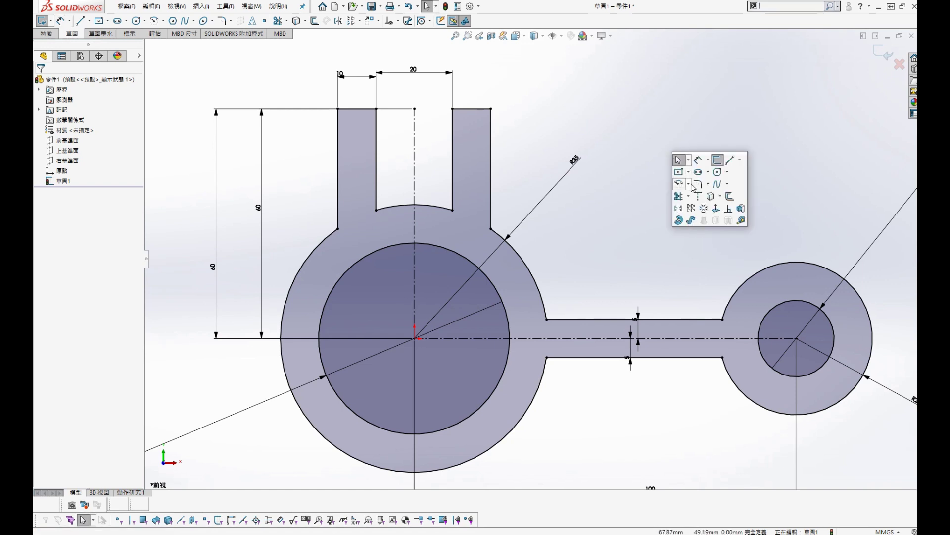
{"action": "left_click", "coordinate": [726, 159]}
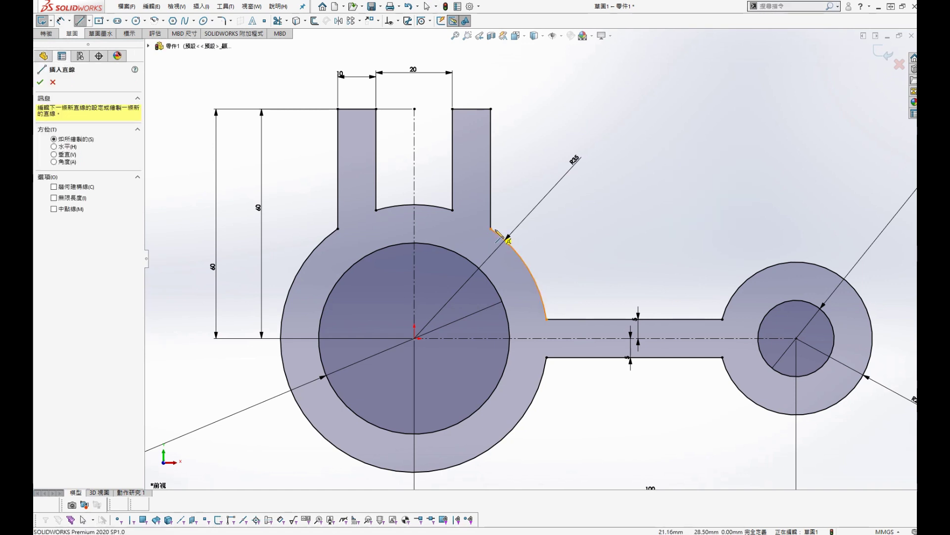
{"action": "left_click", "coordinate": [506, 239]}
{"action": "left_click", "coordinate": [612, 319]}
{"action": "key", "text": "Escape"}
Step: Dimension the horizontal distance from the right lug's outer line to the rib line's lower endpoint as 40 mm
{"action": "key", "text": "s"}
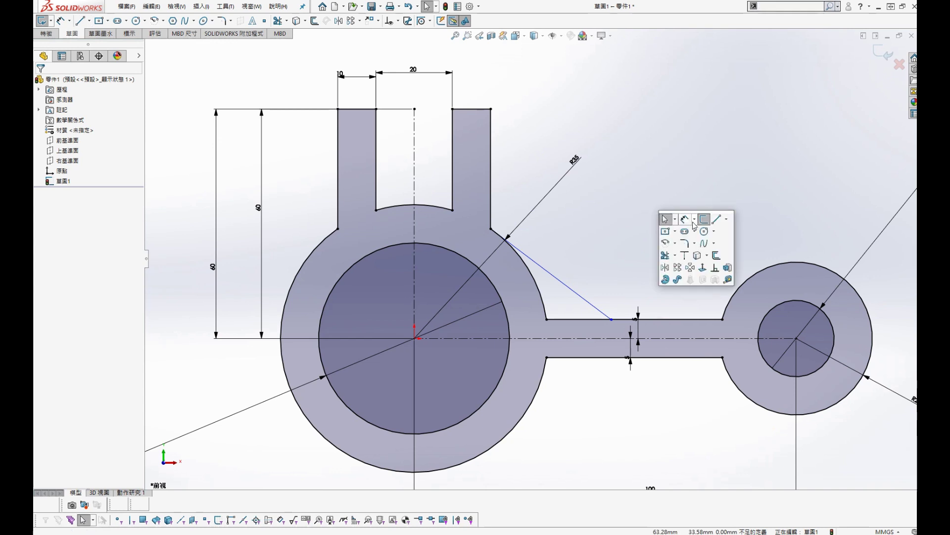
{"action": "left_click", "coordinate": [685, 219]}
{"action": "left_click", "coordinate": [612, 319]}
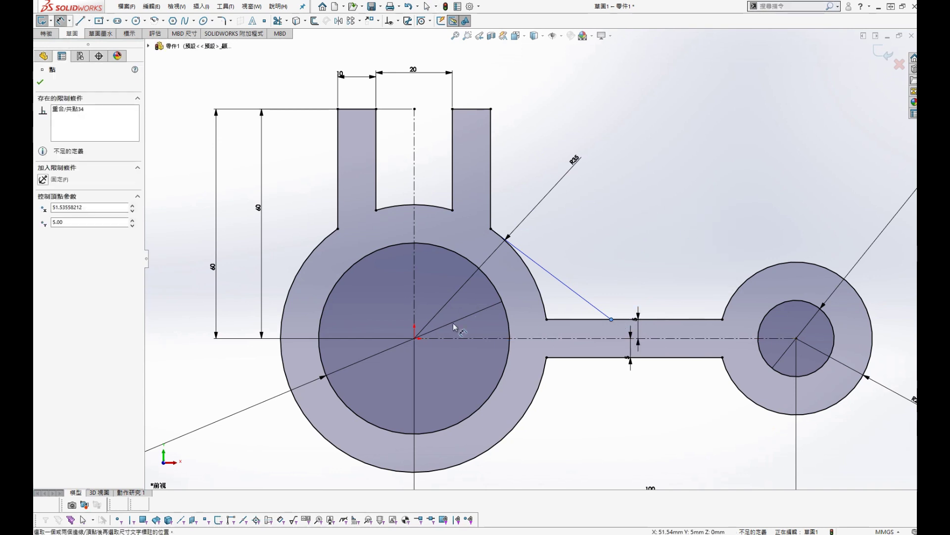
{"action": "left_click", "coordinate": [490, 217]}
{"action": "left_click", "coordinate": [557, 116]}
{"action": "type", "text": "40"}
{"action": "key", "text": "Return"}
{"action": "key", "text": "Escape"}
Step: Mirror the sloped rib line about the horizontal centerline and exit the sketch
{"action": "key", "text": "f"}
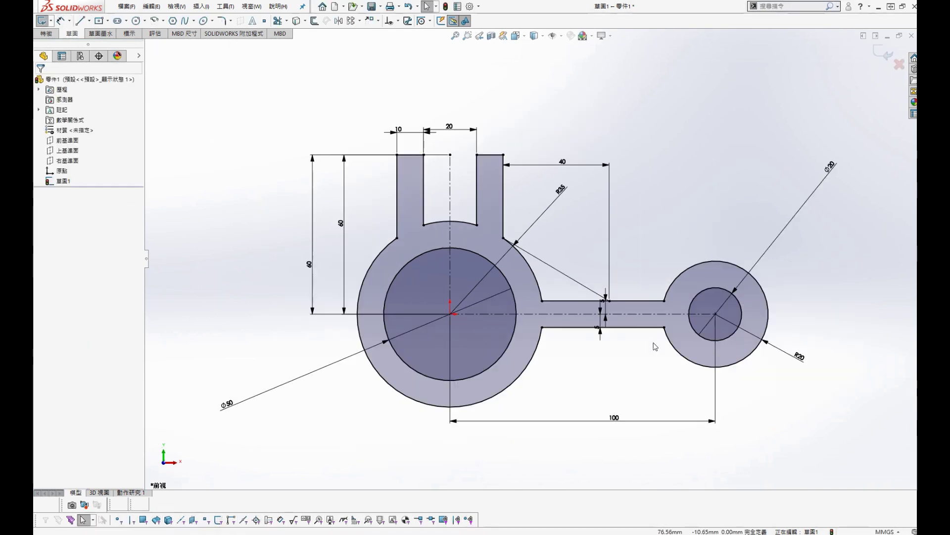
{"action": "scroll", "coordinate": [655, 346], "scroll_direction": "down", "scroll_amount": 2}
{"action": "left_click", "coordinate": [559, 264]}
{"action": "key", "text": "s"}
{"action": "left_click", "coordinate": [552, 292]}
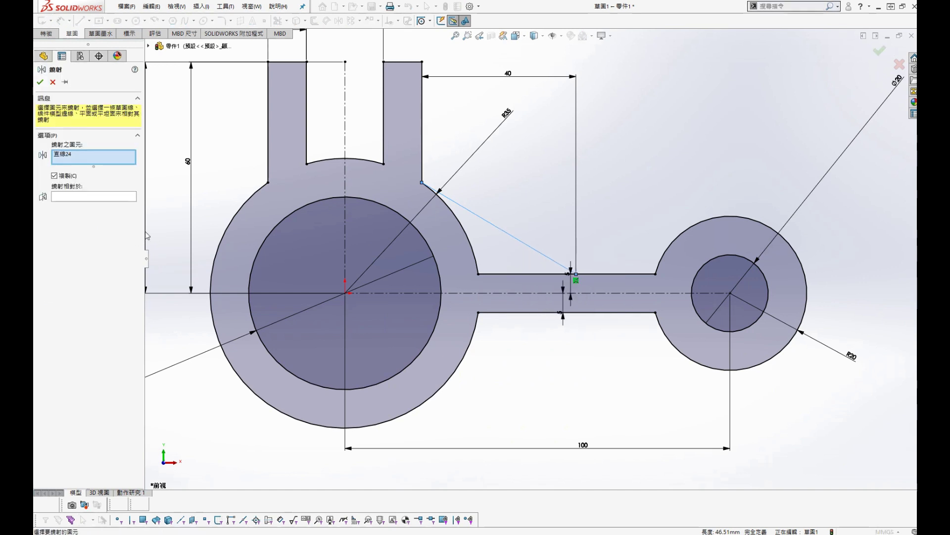
{"action": "left_click", "coordinate": [81, 200]}
{"action": "left_click", "coordinate": [321, 293]}
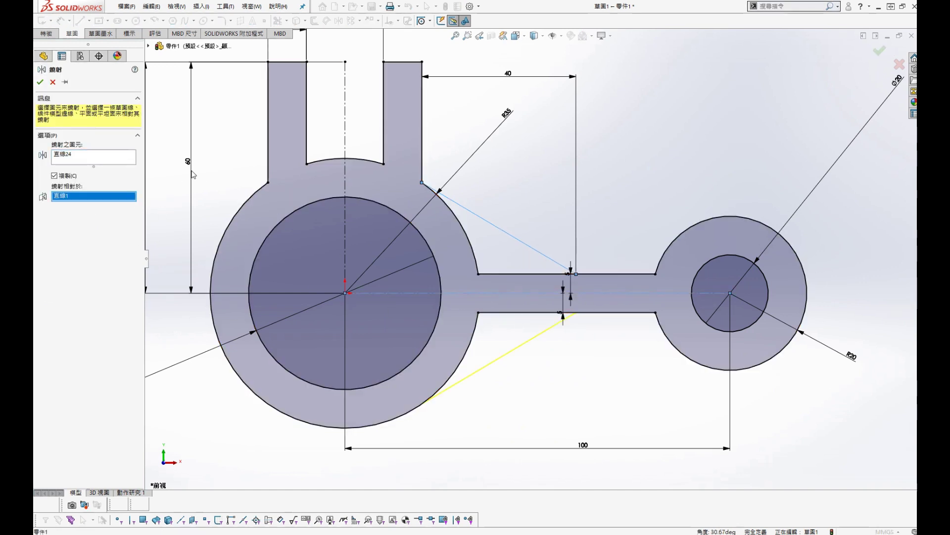
{"action": "left_click", "coordinate": [40, 82]}
{"action": "left_click", "coordinate": [879, 51]}
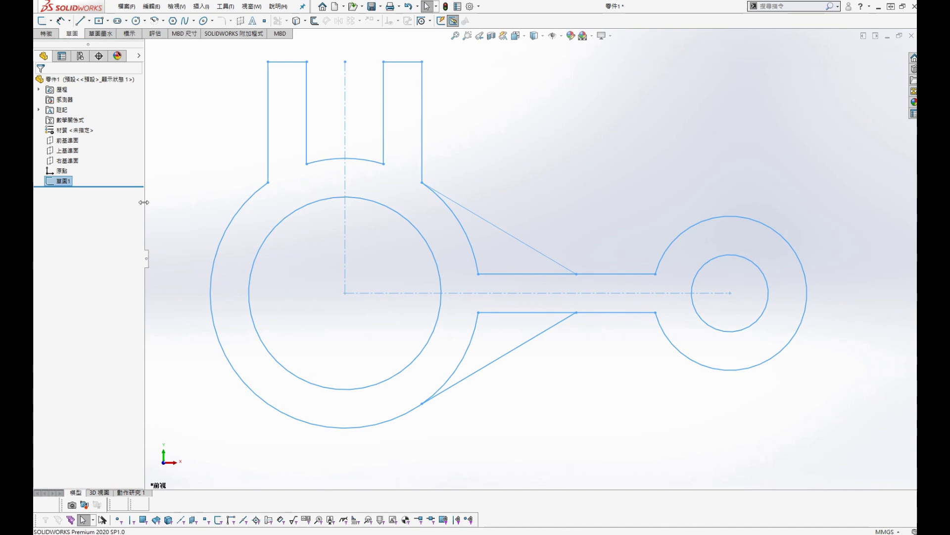
Step: Check the Exercise-54 reference drawing in Paint for the bracket's depth, views and feature dimensions
{"action": "mouse_move", "coordinate": [949, 79]}
{"action": "left_mouse_down"}
{"action": "mouse_move", "coordinate": [941, 69]}
{"action": "mouse_move", "coordinate": [624, 14]}
{"action": "mouse_move", "coordinate": [917, 7]}
{"action": "mouse_move", "coordinate": [855, 35]}
{"action": "mouse_move", "coordinate": [908, 36]}
{"action": "left_mouse_up"}
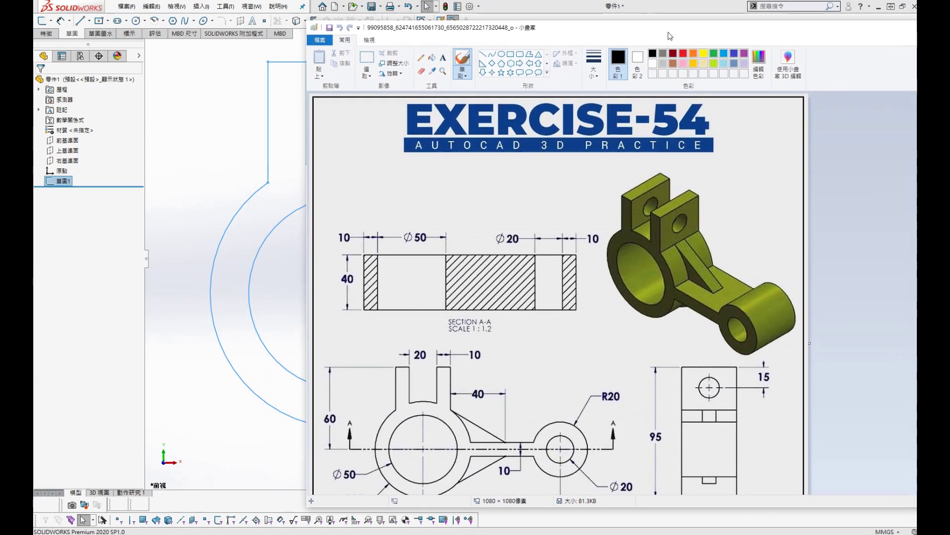
{"action": "mouse_move", "coordinate": [720, 39]}
{"action": "left_mouse_down"}
{"action": "mouse_move", "coordinate": [594, 36]}
{"action": "mouse_move", "coordinate": [618, 6]}
{"action": "left_mouse_up"}
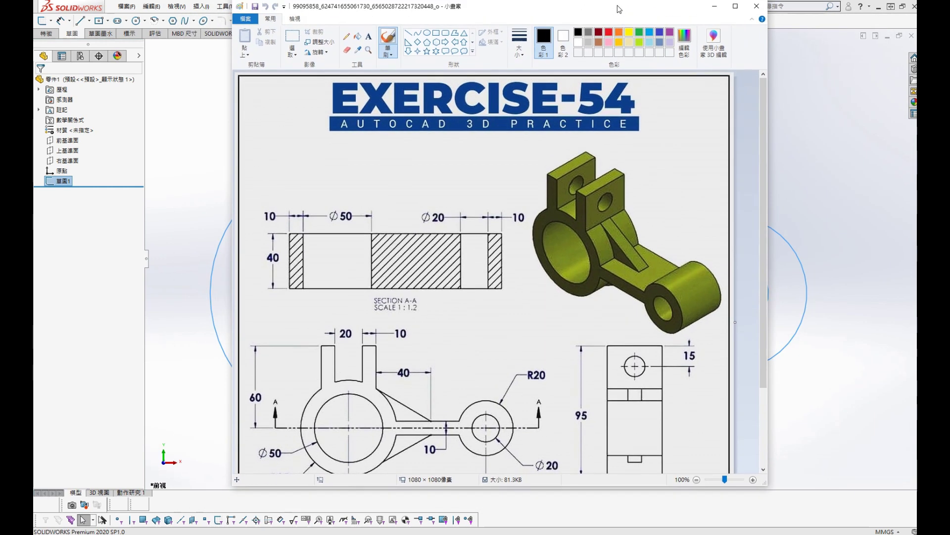
{"action": "left_click_drag", "start_coordinate": [764, 371], "coordinate": [764, 451]}
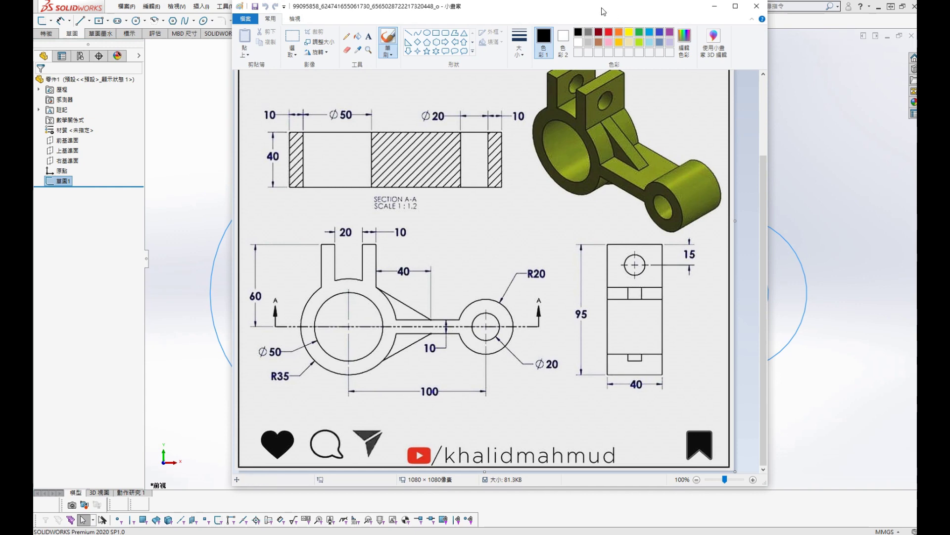
{"action": "left_click", "coordinate": [715, 6]}
Step: Start a new sketch on the front plane over the bracket layout
{"action": "left_click", "coordinate": [67, 140]}
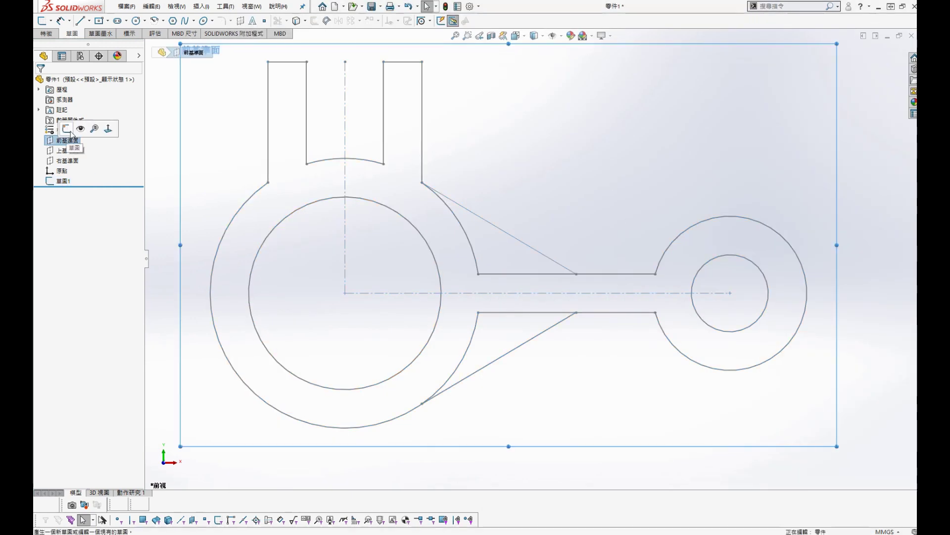
{"action": "left_click", "coordinate": [71, 134]}
{"action": "scroll", "coordinate": [563, 254], "scroll_direction": "up", "scroll_amount": 4}
{"action": "mouse_move", "coordinate": [596, 231]}
{"action": "middle_mouse_down"}
{"action": "mouse_move", "coordinate": [516, 272]}
{"action": "mouse_move", "coordinate": [218, 247]}
{"action": "middle_mouse_up"}
{"action": "scroll", "coordinate": [541, 255], "scroll_direction": "down", "scroll_amount": 2}
{"action": "key", "text": "s"}
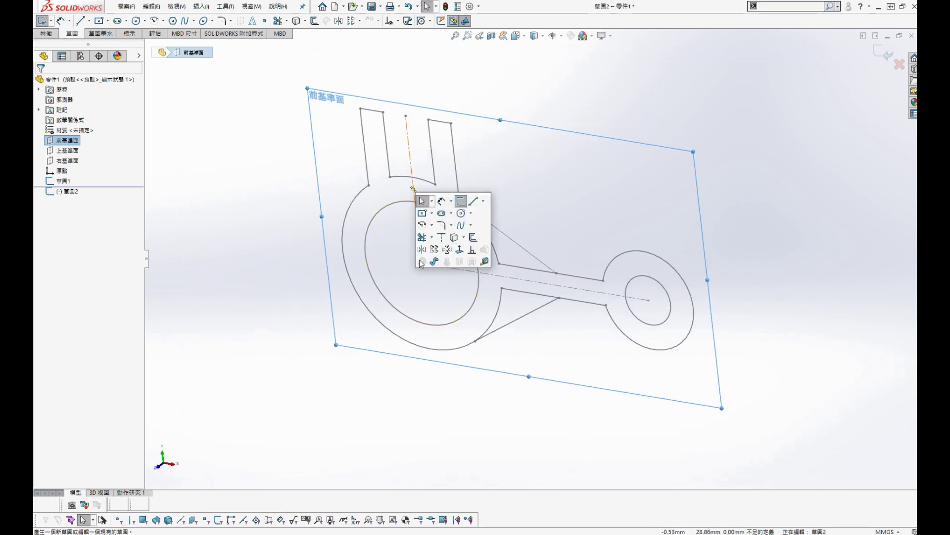
{"action": "left_click", "coordinate": [459, 236]}
{"action": "key", "text": "s"}
{"action": "left_click", "coordinate": [409, 277]}
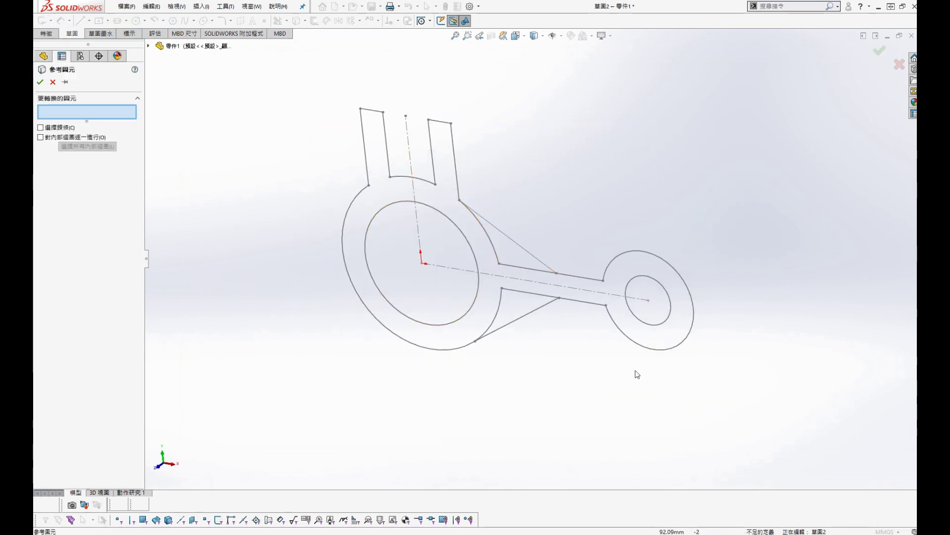
{"action": "left_click", "coordinate": [369, 150]}
{"action": "key", "text": "Return"}
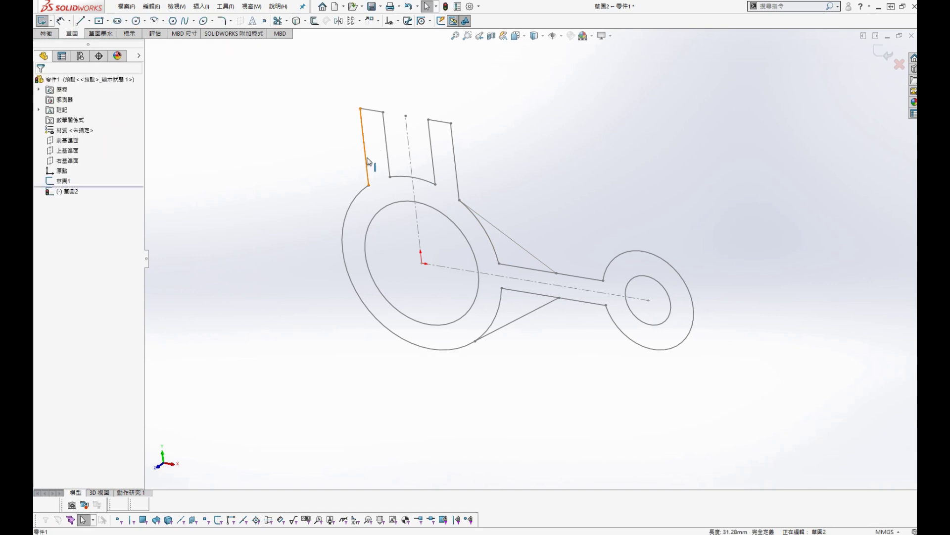
{"action": "right_click", "coordinate": [366, 163]}
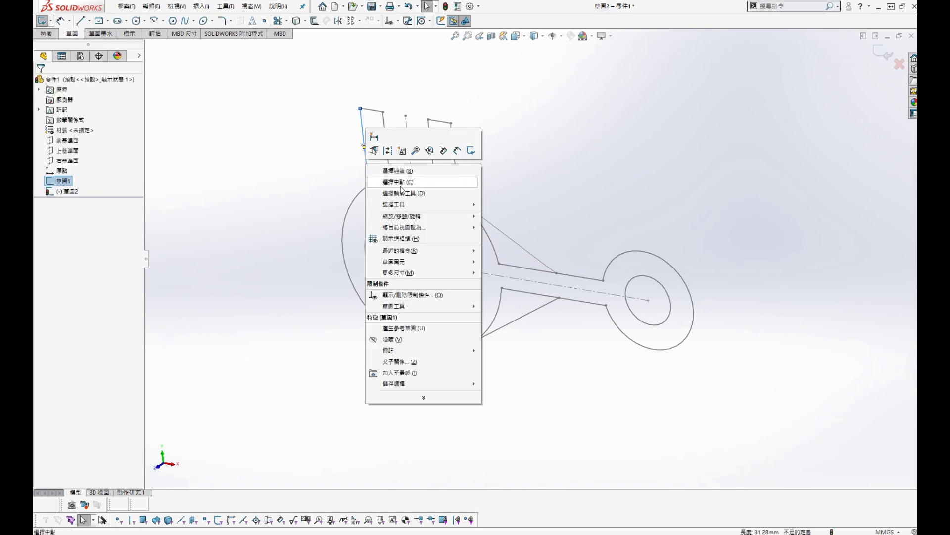
{"action": "left_click", "coordinate": [380, 193]}
{"action": "left_click", "coordinate": [357, 197]}
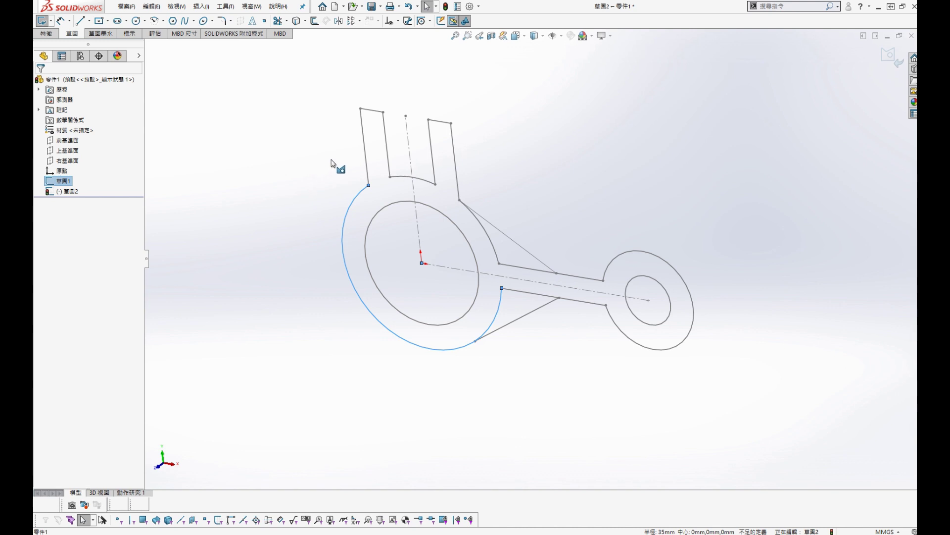
{"action": "key", "text": "Escape"}
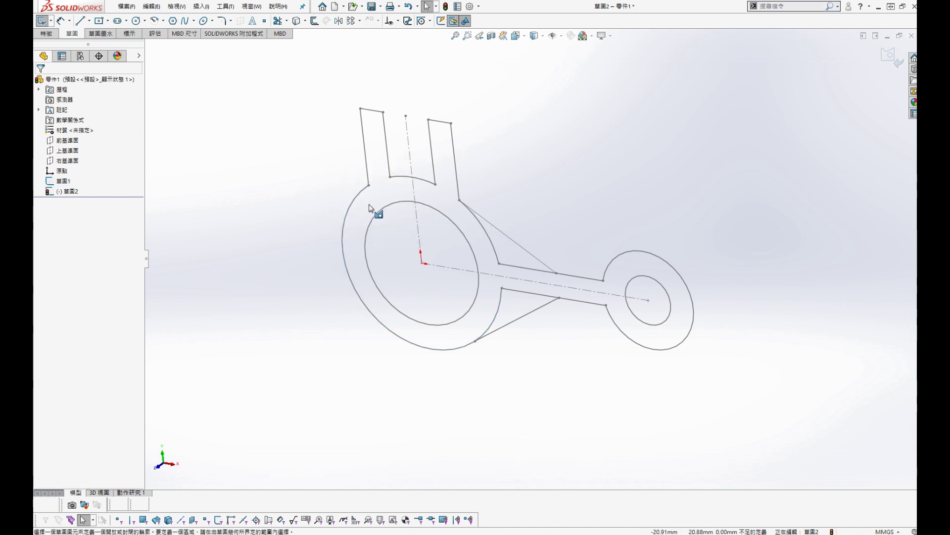
Step: Use Convert Entities with chain selection to bring the bracket's outer profile and both inner circles into the sketch
{"action": "right_click", "coordinate": [369, 204]}
{"action": "left_click", "coordinate": [382, 224]}
{"action": "right_click", "coordinate": [364, 214]}
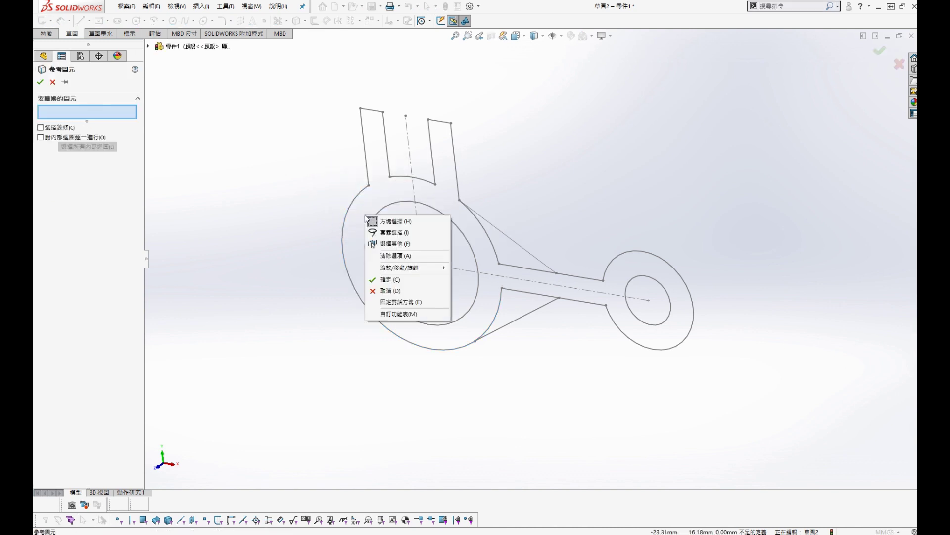
{"action": "left_click", "coordinate": [41, 127]}
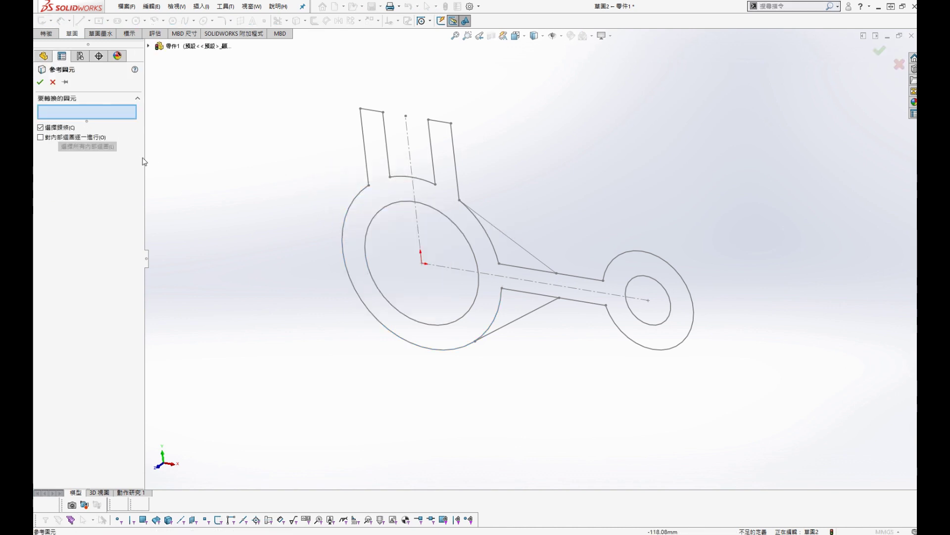
{"action": "left_click", "coordinate": [364, 167]}
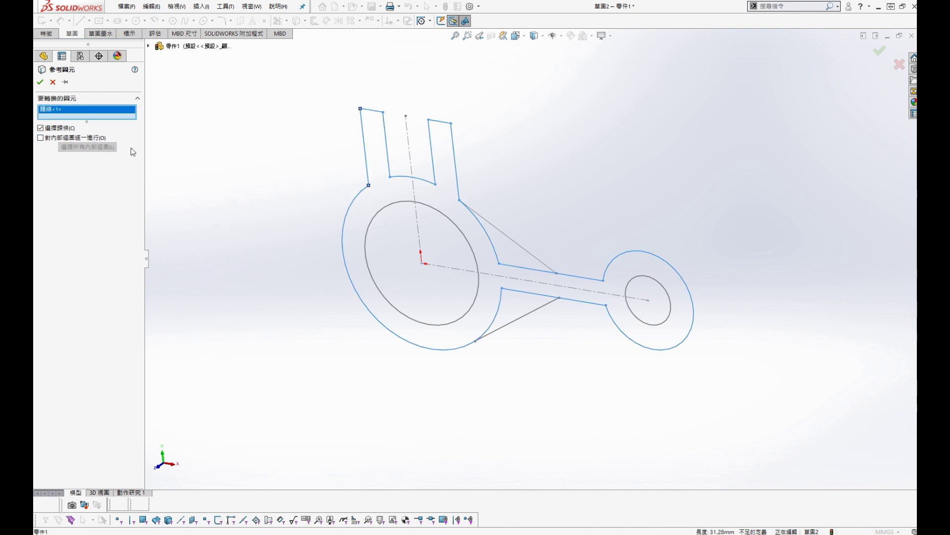
{"action": "left_click", "coordinate": [398, 207]}
{"action": "left_click", "coordinate": [653, 285]}
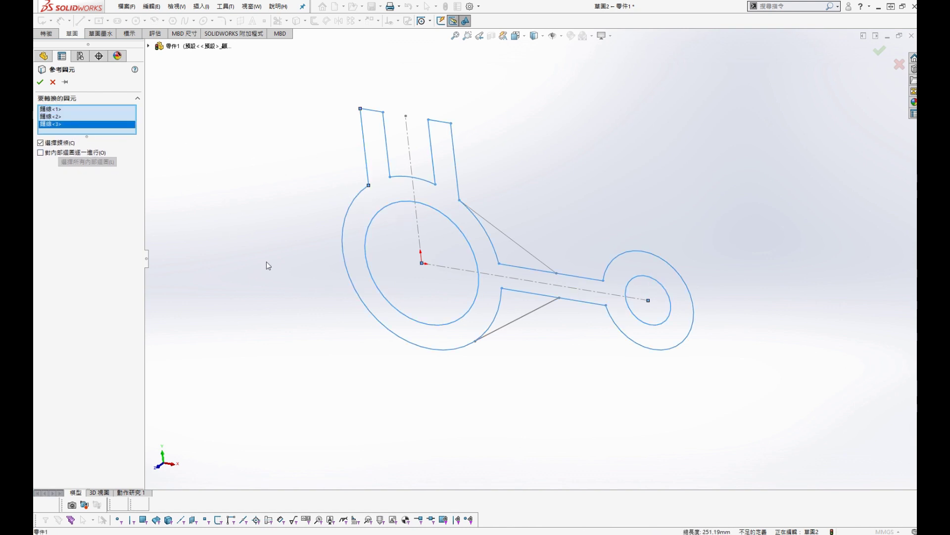
{"action": "left_click", "coordinate": [40, 82]}
Step: Extrude the converted bracket profile symmetrically about the sketch plane to a total depth of 40 mm
{"action": "key", "text": "s"}
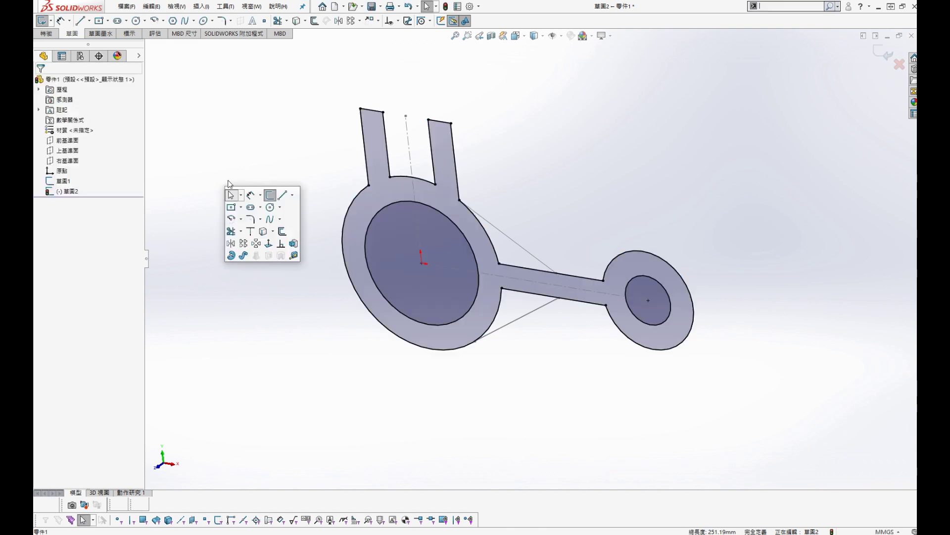
{"action": "left_click", "coordinate": [294, 243]}
{"action": "left_click", "coordinate": [133, 138]}
{"action": "left_click", "coordinate": [75, 176]}
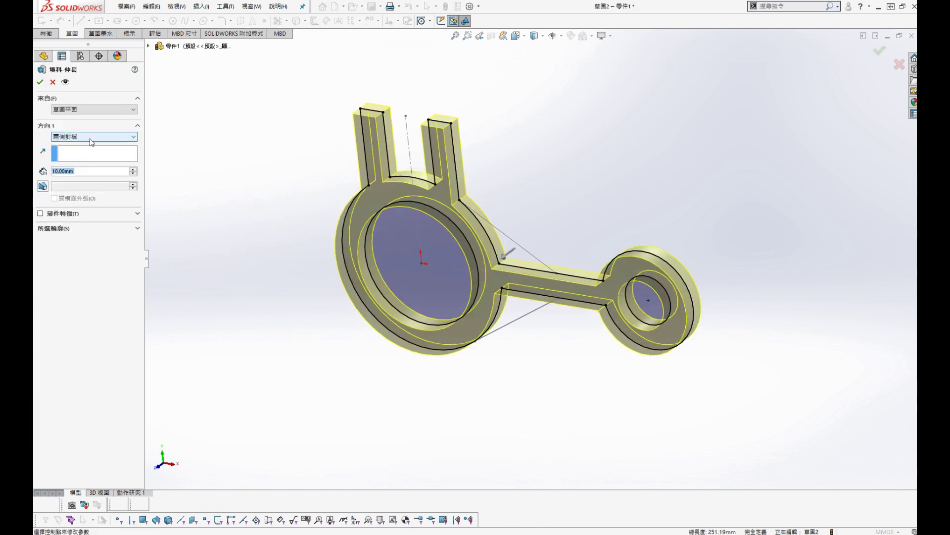
{"action": "type", "text": "40"}
{"action": "key", "text": "Return"}
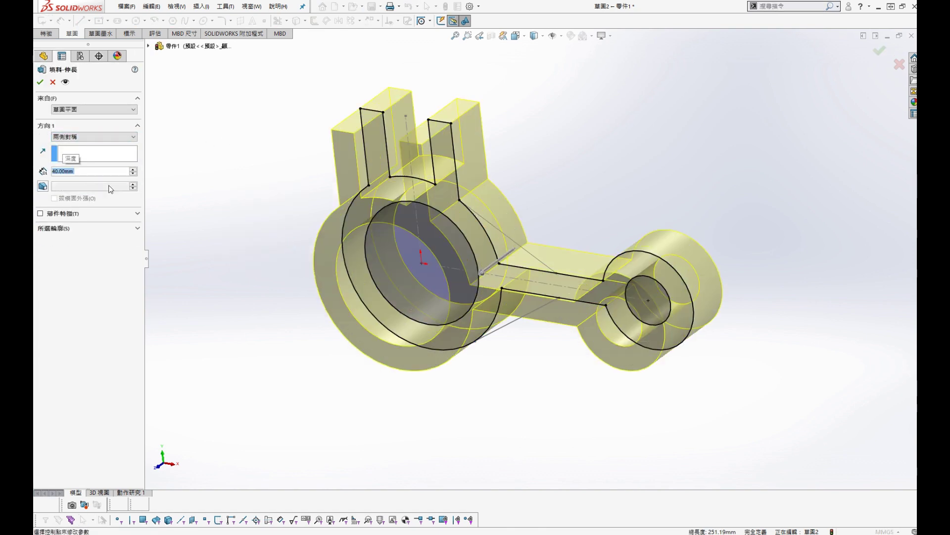
{"action": "left_click", "coordinate": [40, 82]}
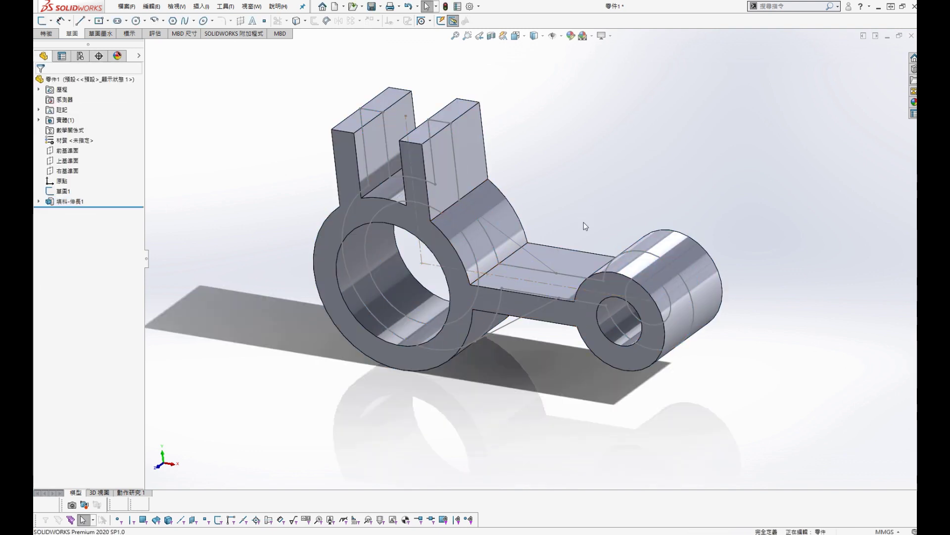
Step: Start a sketch on the front plane and convert the upper sloped rib line into it
{"action": "left_click", "coordinate": [46, 148]}
{"action": "left_click", "coordinate": [50, 132]}
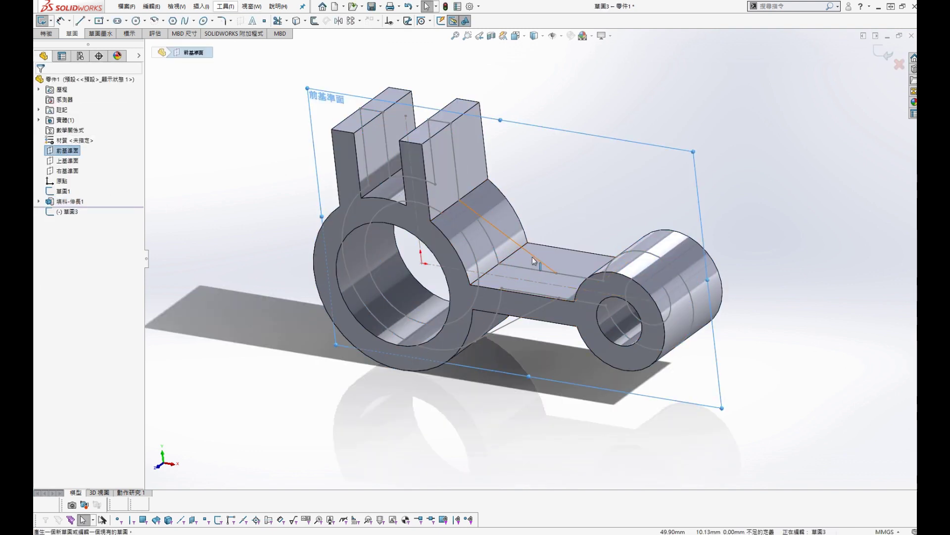
{"action": "left_click", "coordinate": [533, 257]}
{"action": "key", "text": "s"}
{"action": "left_click", "coordinate": [587, 301]}
Step: Create a 10 mm thick rib from the sloped line, thickened to both sides, between the large ring and the arm
{"action": "left_click", "coordinate": [201, 7]}
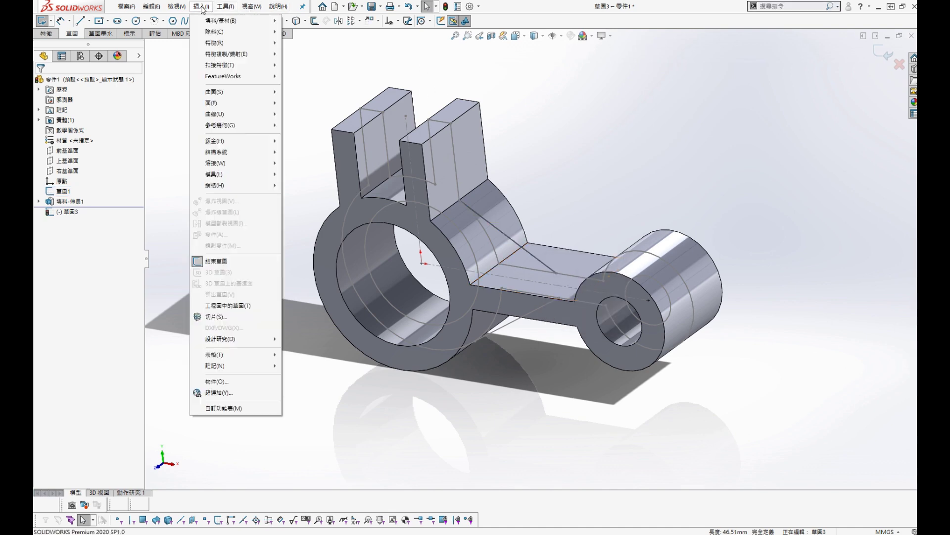
{"action": "mouse_move", "coordinate": [229, 42]}
{"action": "left_click", "coordinate": [310, 144]}
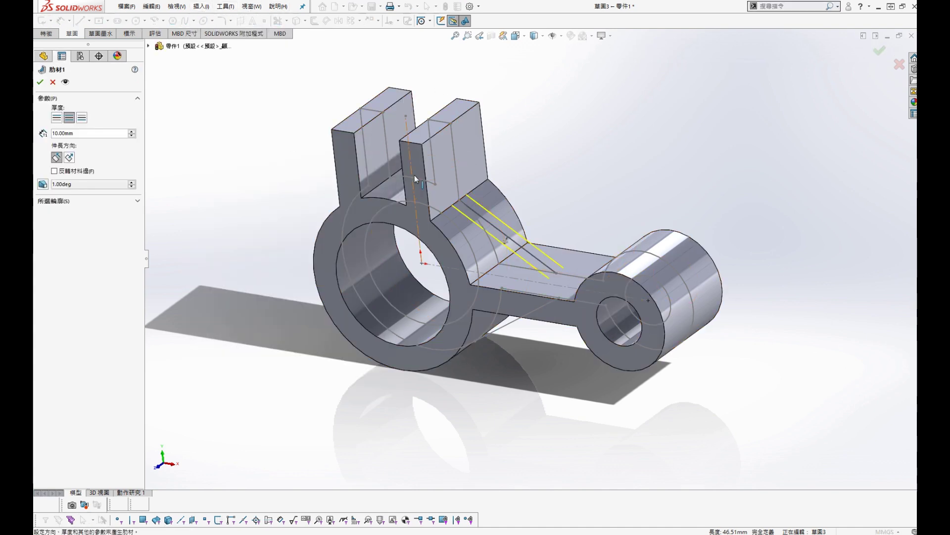
{"action": "left_click", "coordinate": [40, 82]}
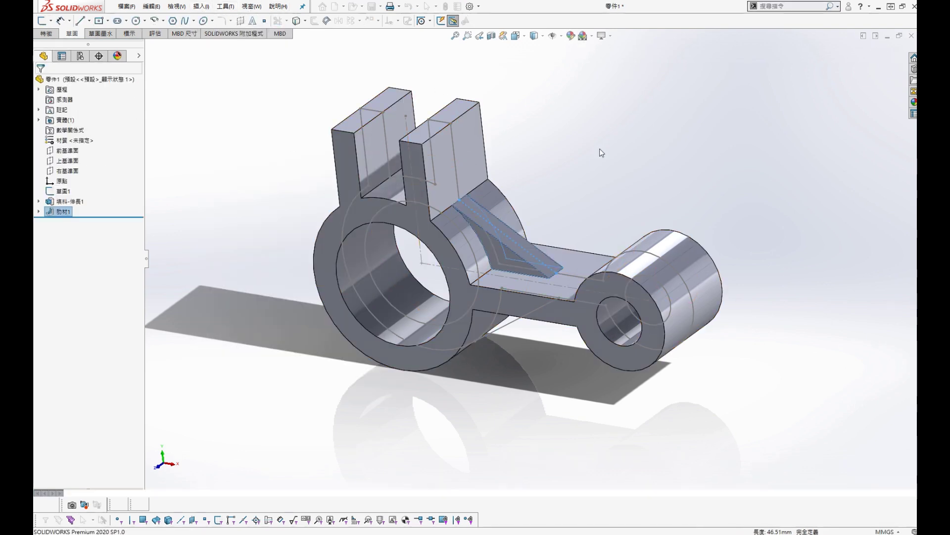
Step: Mirror the rib feature about the top plane to the underside of the arm
{"action": "left_click", "coordinate": [87, 213]}
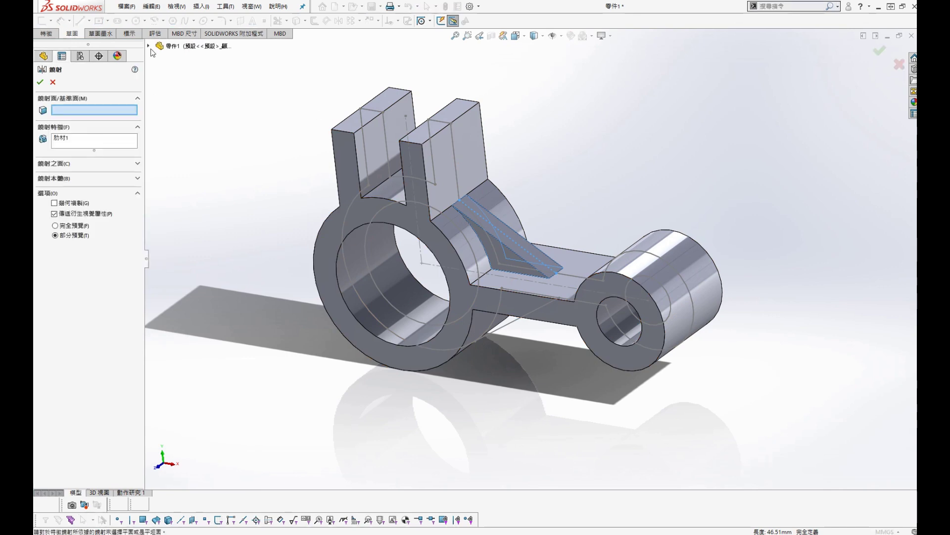
{"action": "left_click", "coordinate": [148, 45]}
{"action": "left_click", "coordinate": [195, 124]}
{"action": "left_click", "coordinate": [40, 82]}
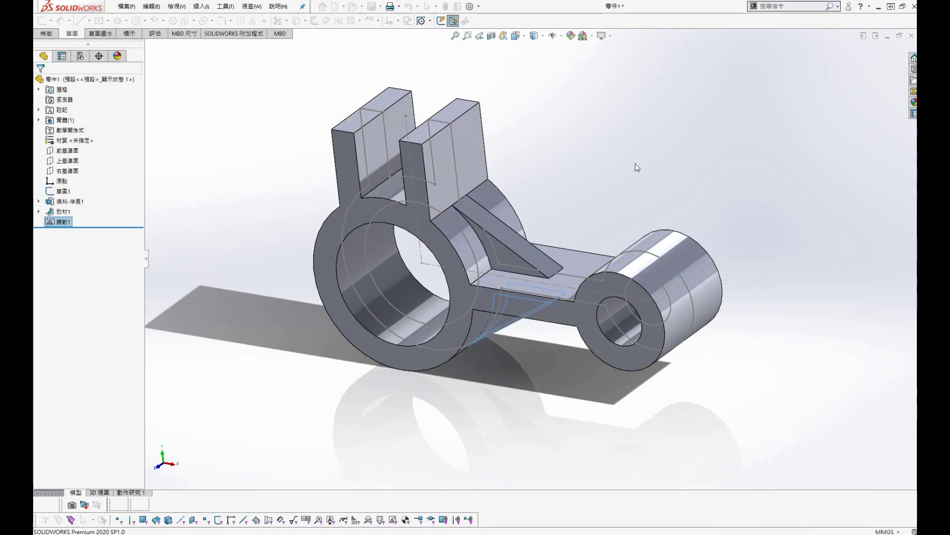
Step: Hide the base layout sketch and turn off RealView Graphics
{"action": "left_click", "coordinate": [596, 141]}
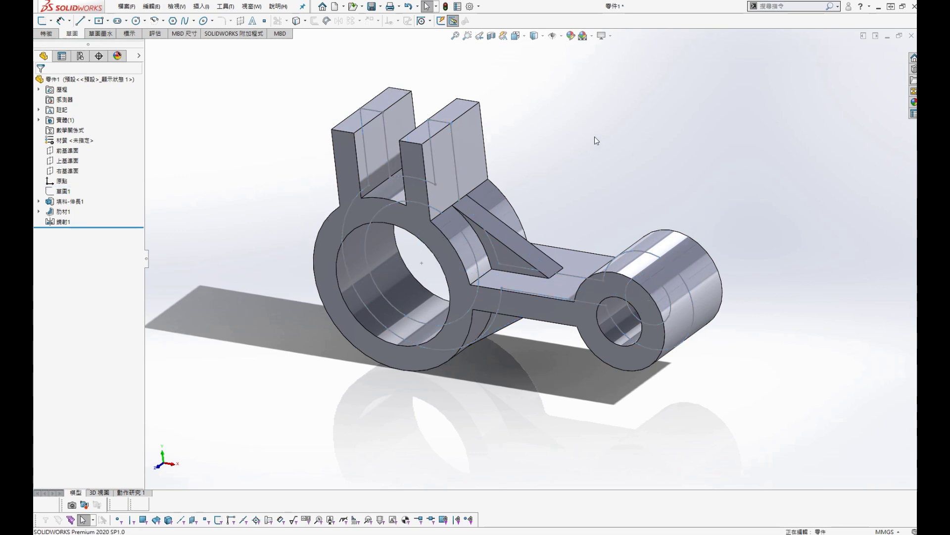
{"action": "middle_click_drag", "start_coordinate": [495, 198], "coordinate": [317, 208]}
{"action": "left_click", "coordinate": [39, 201]}
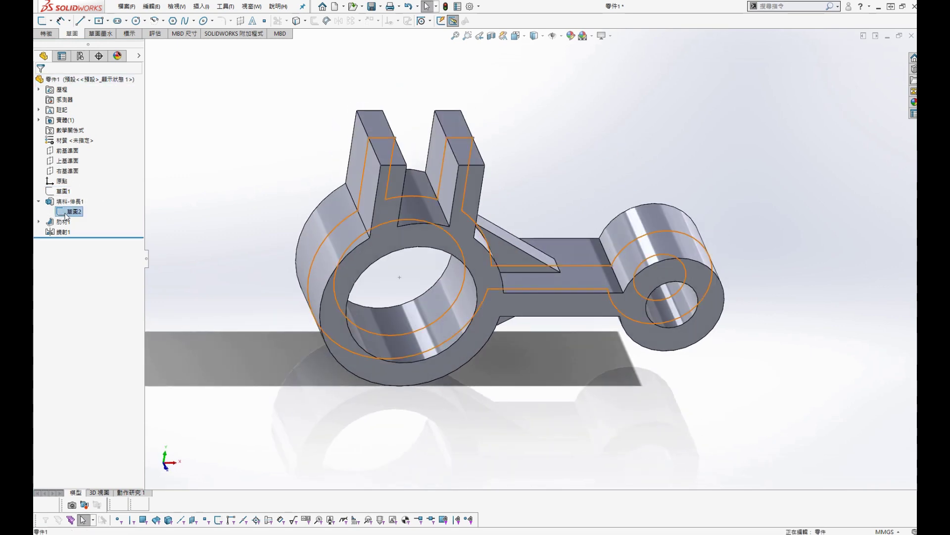
{"action": "left_click", "coordinate": [603, 36]}
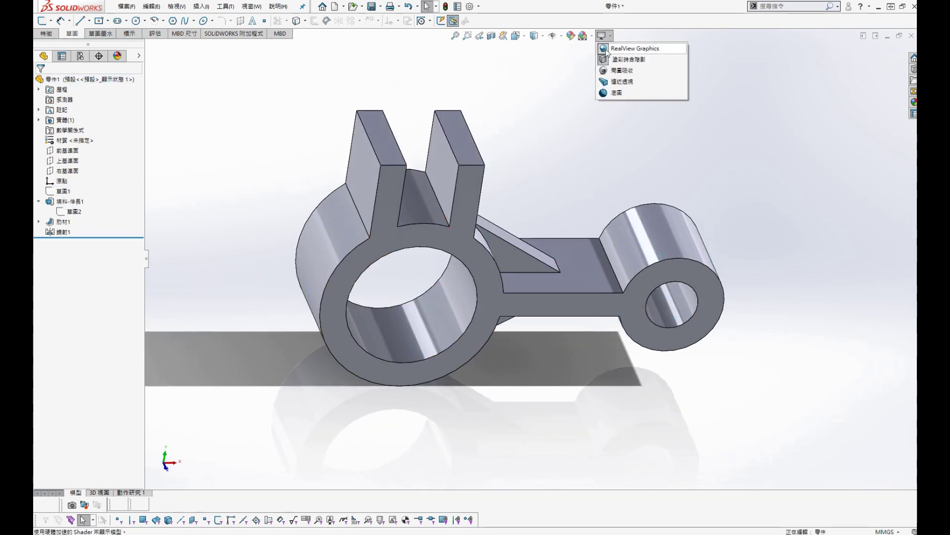
{"action": "left_click", "coordinate": [607, 49]}
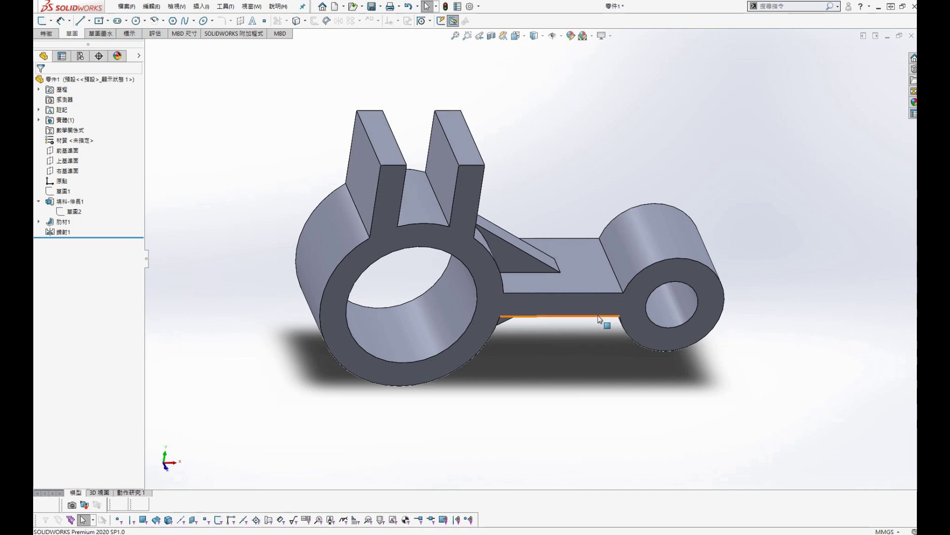
Step: Sketch a circle about 13 mm in diameter on the left lug's outer face, vertically aligned with the origin
{"action": "middle_click_drag", "start_coordinate": [599, 319], "coordinate": [509, 253]}
{"action": "left_click", "coordinate": [476, 200]}
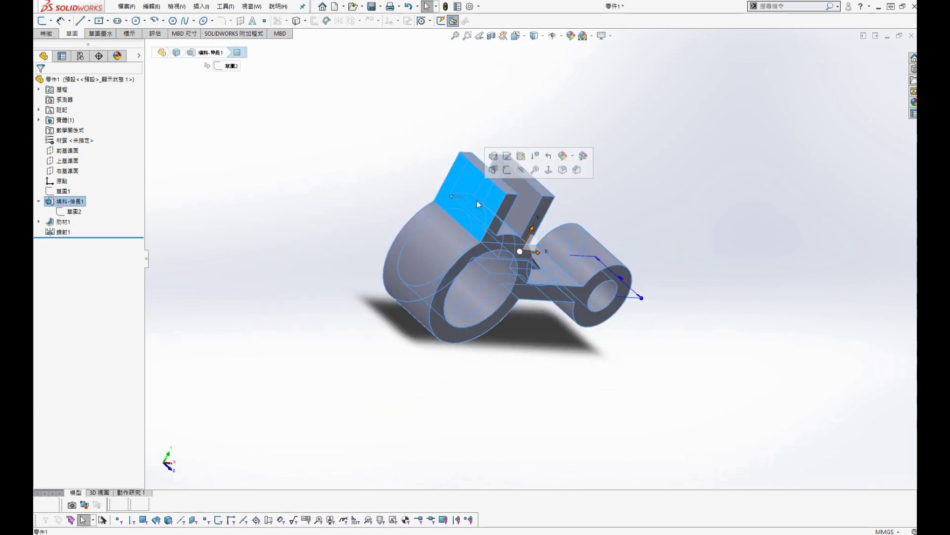
{"action": "left_click", "coordinate": [507, 149]}
{"action": "key", "text": "s"}
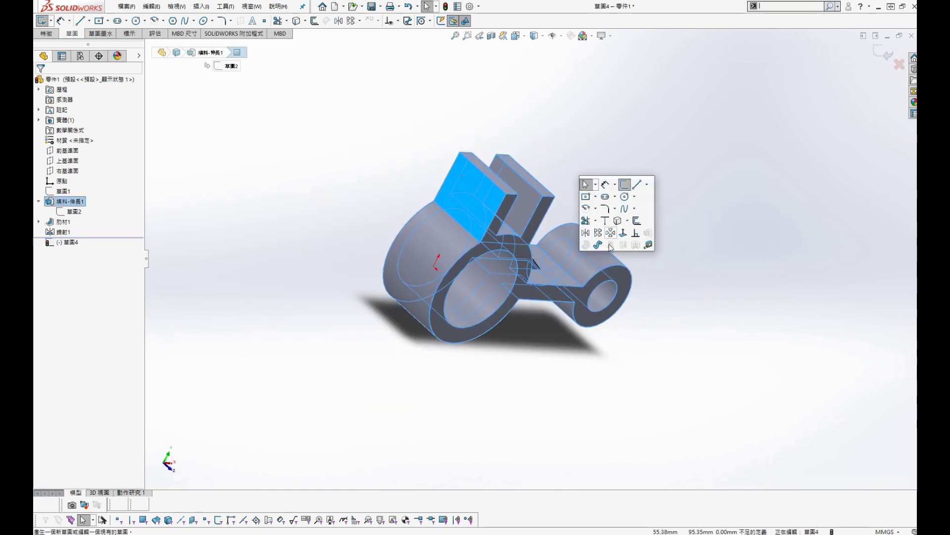
{"action": "left_click", "coordinate": [635, 233]}
{"action": "key", "text": "s"}
{"action": "left_click", "coordinate": [566, 189]}
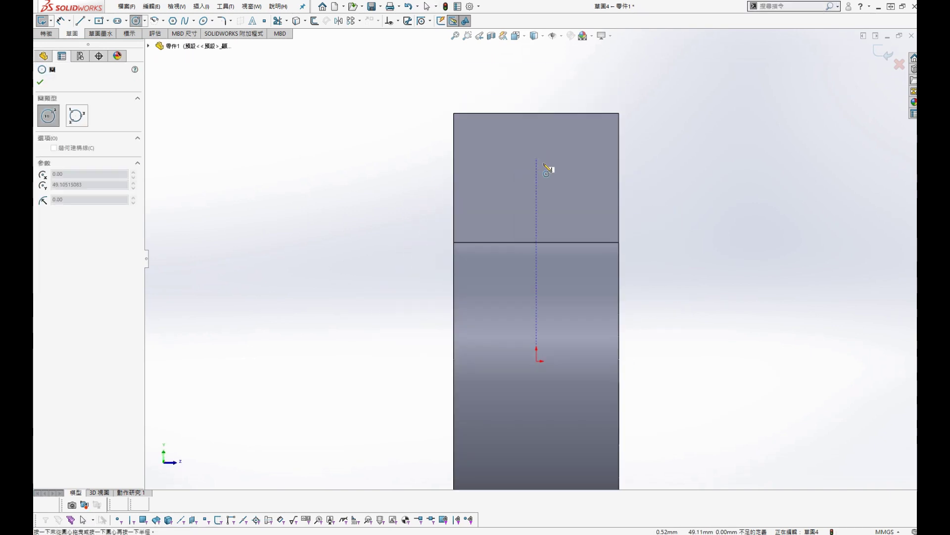
{"action": "left_click_drag", "start_coordinate": [536, 157], "coordinate": [563, 169]}
Step: Dimension the distance from the lug's top edge to the circle's center as 15 mm
{"action": "key", "text": "s"}
{"action": "left_click", "coordinate": [696, 176]}
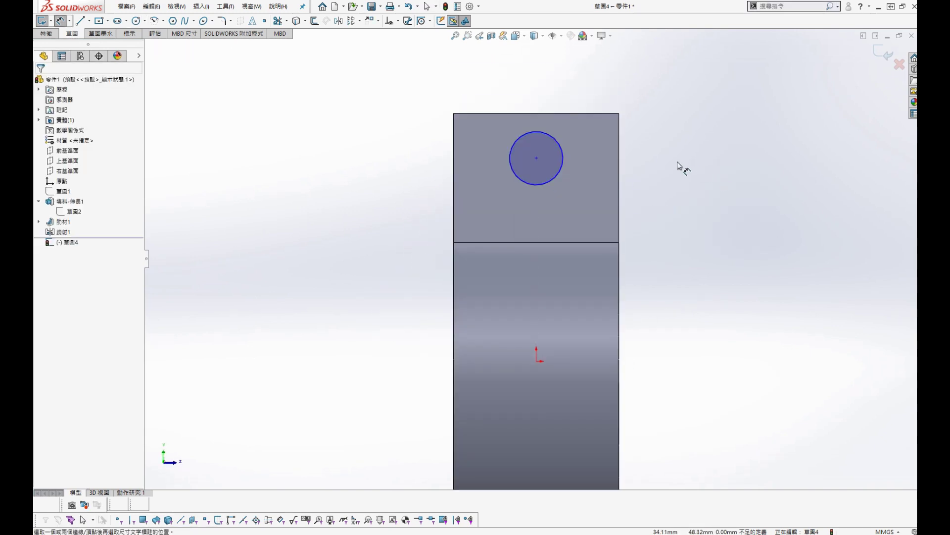
{"action": "left_click", "coordinate": [594, 114]}
{"action": "left_click", "coordinate": [560, 144]}
{"action": "left_click", "coordinate": [678, 150]}
{"action": "type", "text": "15"}
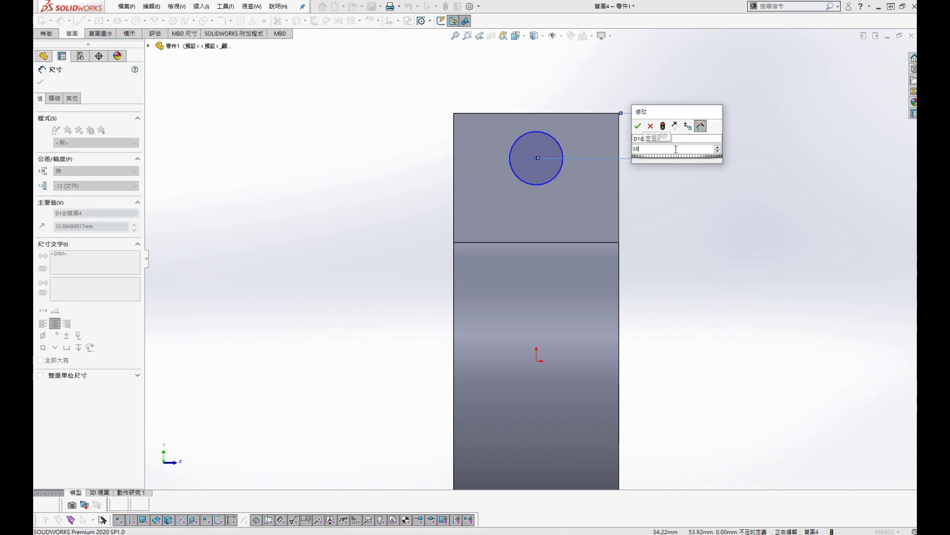
{"action": "key", "text": "Return"}
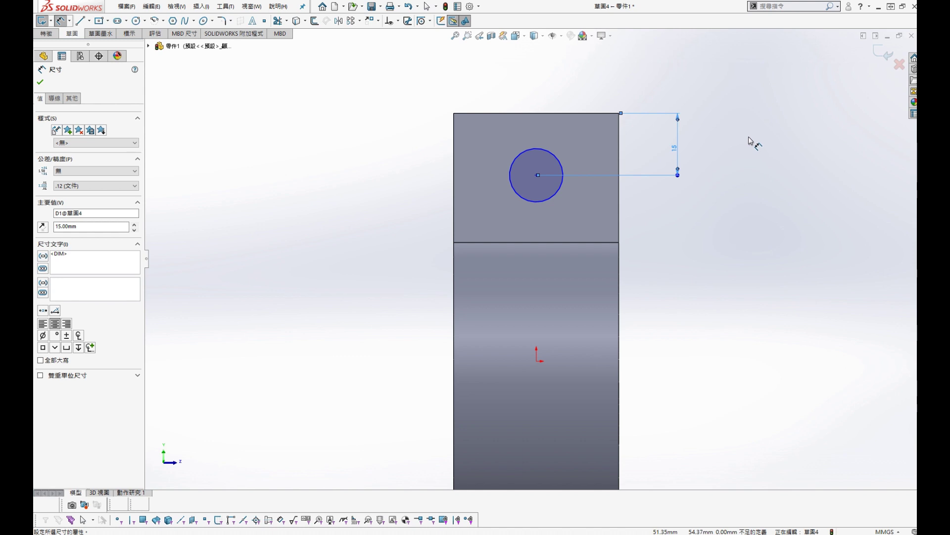
Step: Set the diameter of the circle on the lug face to 15 mm
{"action": "left_click", "coordinate": [563, 171]}
{"action": "left_click", "coordinate": [664, 217]}
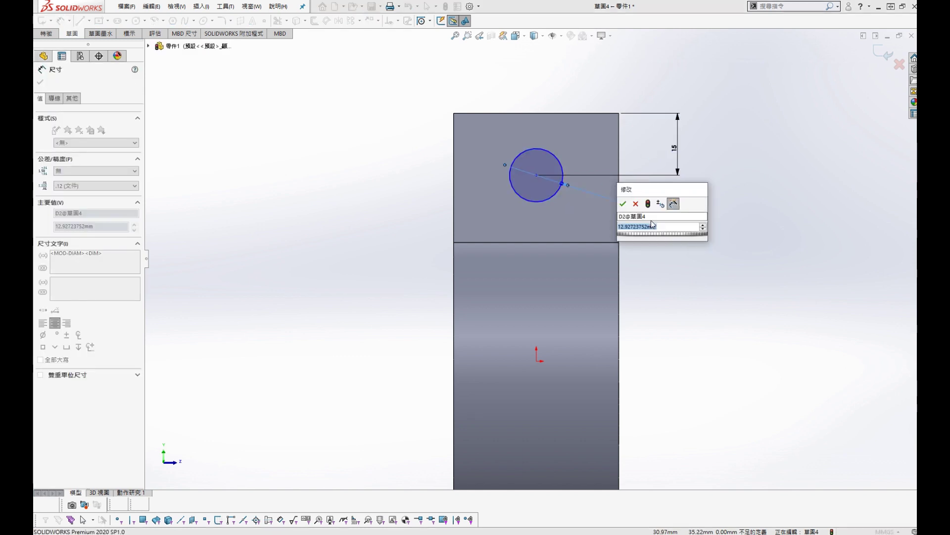
{"action": "type", "text": "15"}
{"action": "key", "text": "Return"}
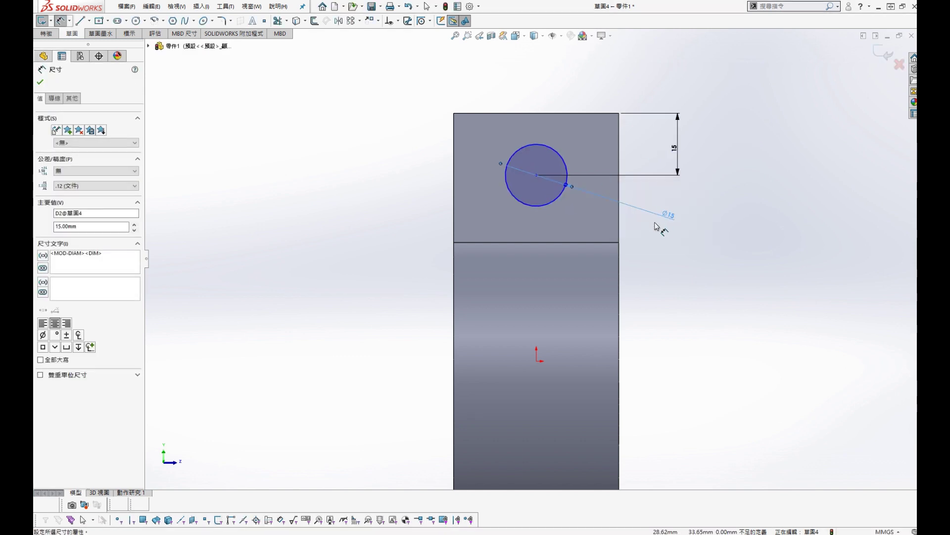
Step: Add a vertical relation between the circle's center and the origin
{"action": "key", "text": "Escape"}
{"action": "left_click", "coordinate": [537, 175]}
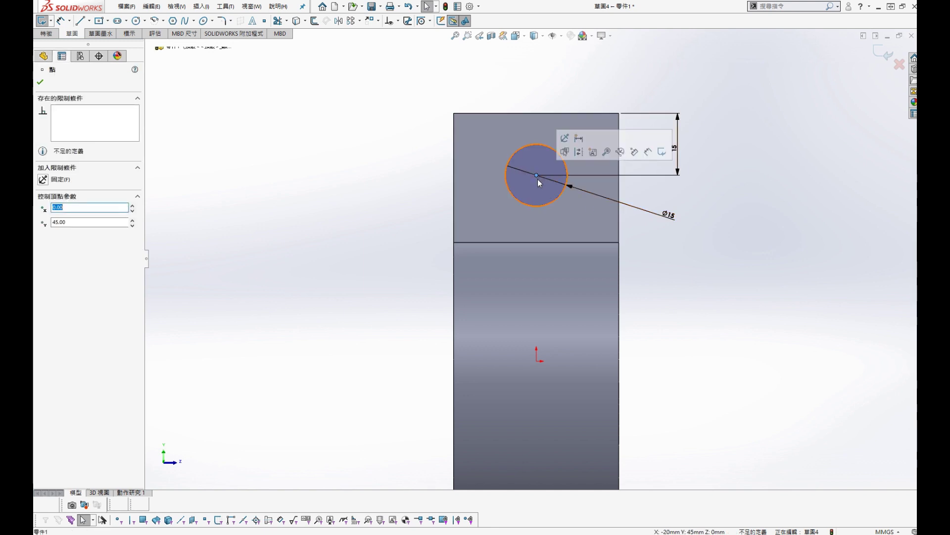
{"action": "left_click", "coordinate": [537, 361], "text": "ctrl"}
{"action": "left_click", "coordinate": [574, 313]}
{"action": "left_click", "coordinate": [774, 276]}
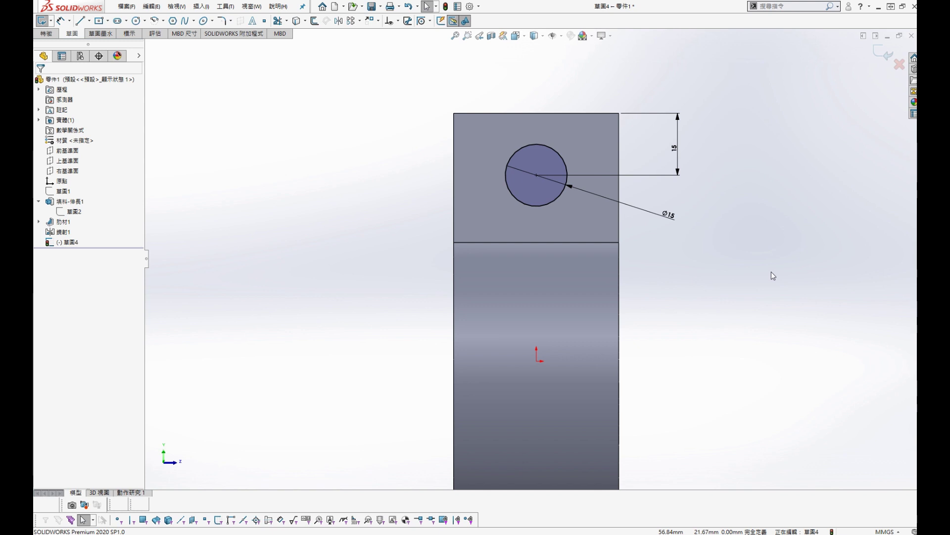
Step: Cut-extrude the 15 mm circle with a through-all end condition to make the hole through both lugs
{"action": "key", "text": "s"}
{"action": "left_click", "coordinate": [794, 303]}
{"action": "left_click", "coordinate": [94, 138]}
{"action": "left_click", "coordinate": [75, 153]}
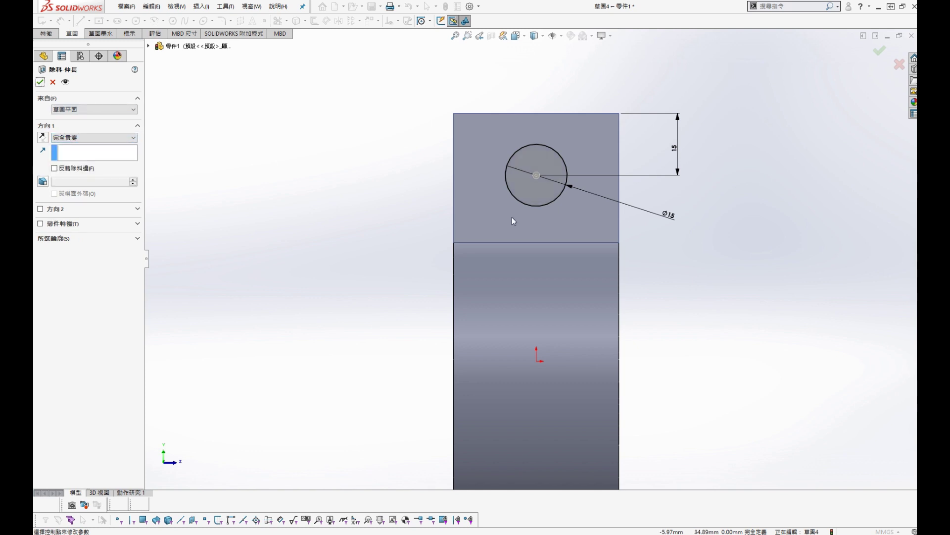
{"action": "left_click", "coordinate": [40, 82]}
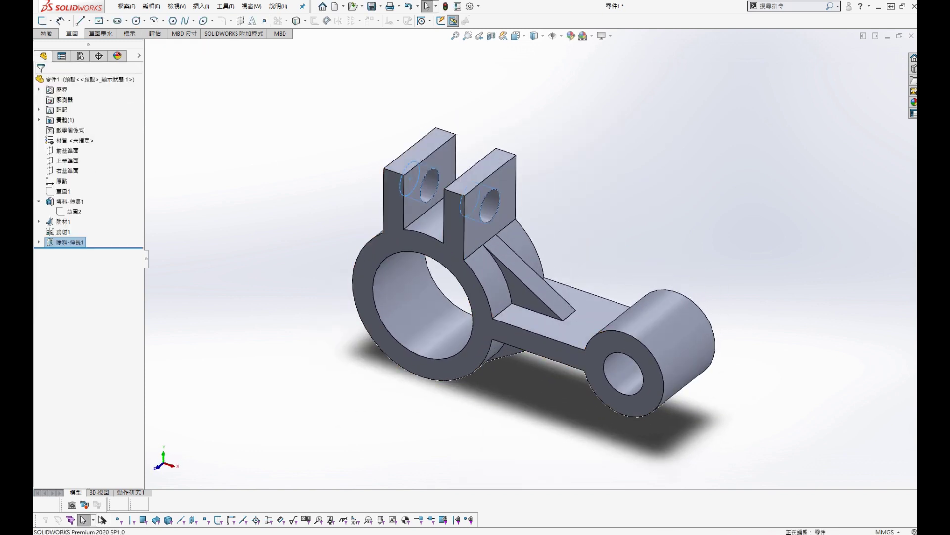
Step: Compare the modeled bracket with the reference exercise drawing in Paint, then return to the part
{"action": "scroll", "coordinate": [475, 257], "scroll_direction": "down", "scroll_amount": 4}
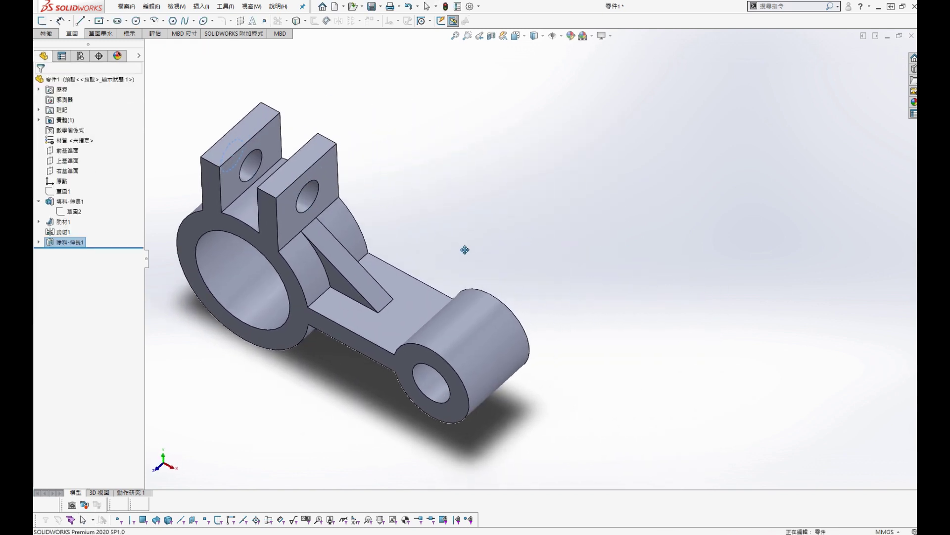
{"action": "mouse_move", "coordinate": [481, 264]}
{"action": "middle_mouse_down"}
{"action": "mouse_move", "coordinate": [469, 238]}
{"action": "mouse_move", "coordinate": [493, 244]}
{"action": "middle_mouse_up"}
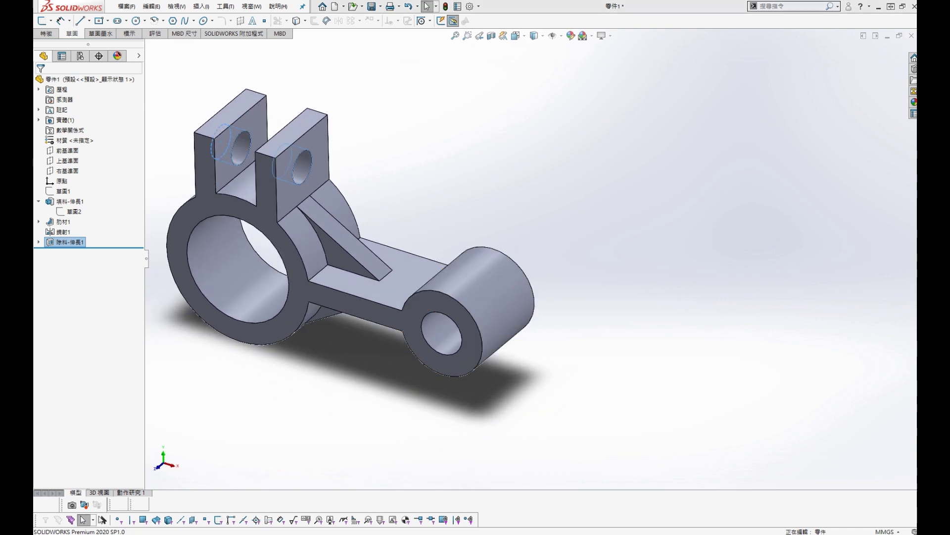
{"action": "key", "text": "alt+Tab"}
{"action": "mouse_move", "coordinate": [924, 69]}
{"action": "left_mouse_down"}
{"action": "mouse_move", "coordinate": [787, 73]}
{"action": "mouse_move", "coordinate": [813, 65]}
{"action": "left_mouse_up"}
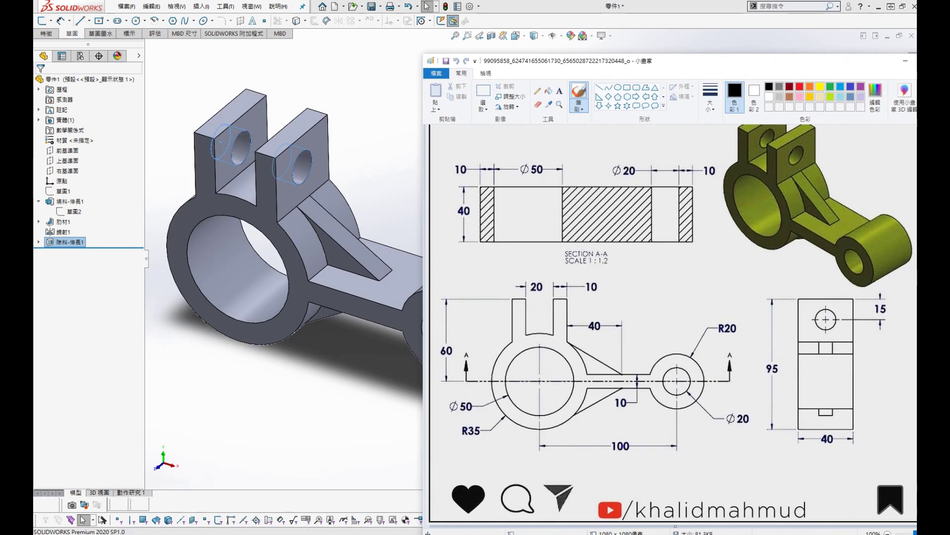
{"action": "scroll", "coordinate": [827, 226], "scroll_direction": "up", "scroll_amount": 2}
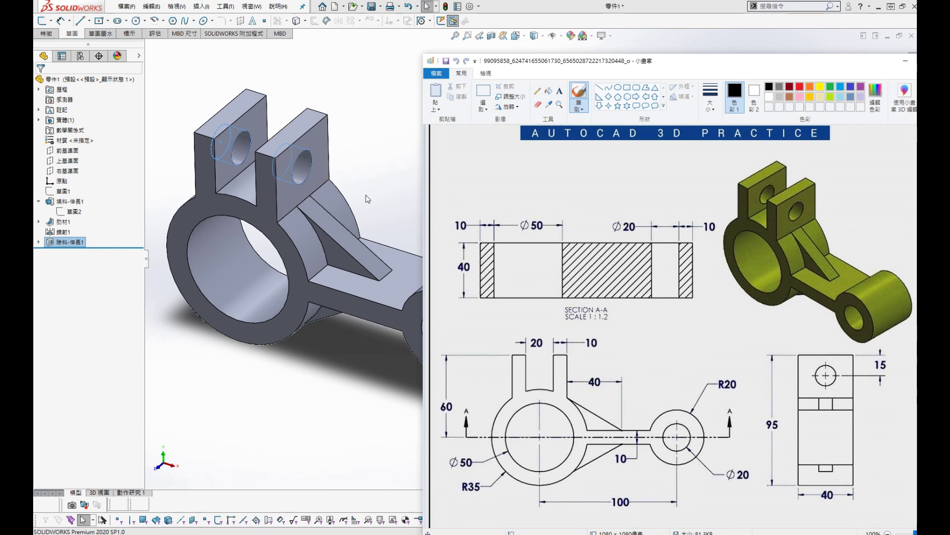
{"action": "left_click", "coordinate": [377, 139]}
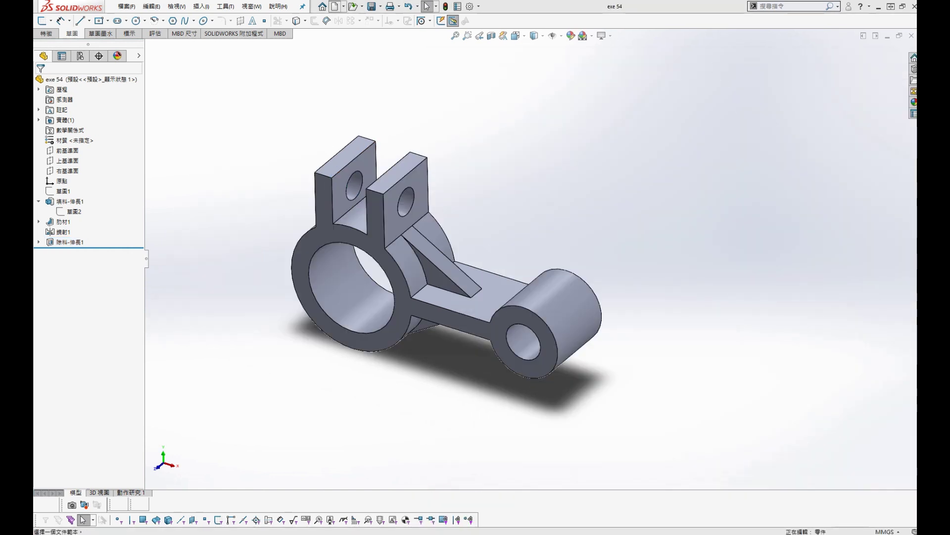
Step: Create a new drawing from the 成品組立圖 A3橫 template in the solidworks圖框 group
{"action": "key", "text": "ctrl+n"}
{"action": "left_click", "coordinate": [660, 136]}
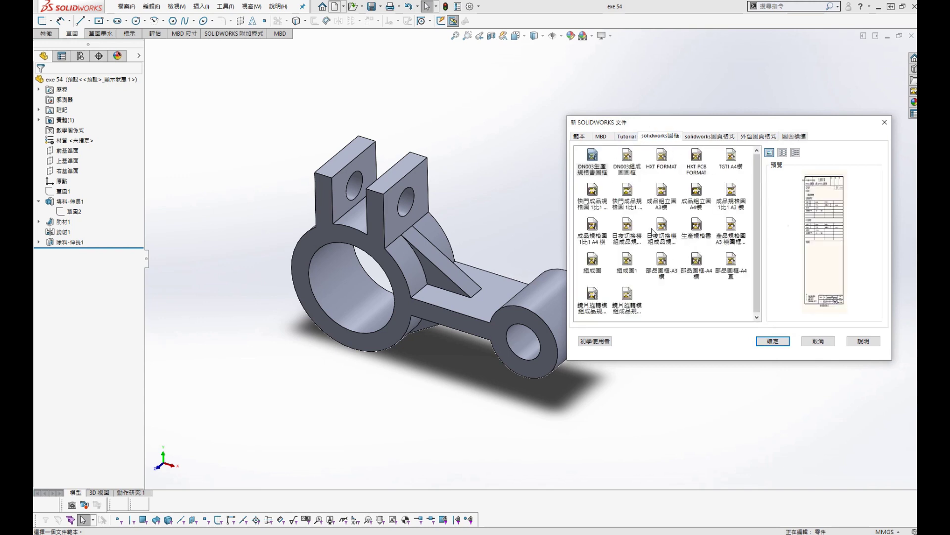
{"action": "left_click", "coordinate": [663, 201]}
{"action": "left_click", "coordinate": [775, 342]}
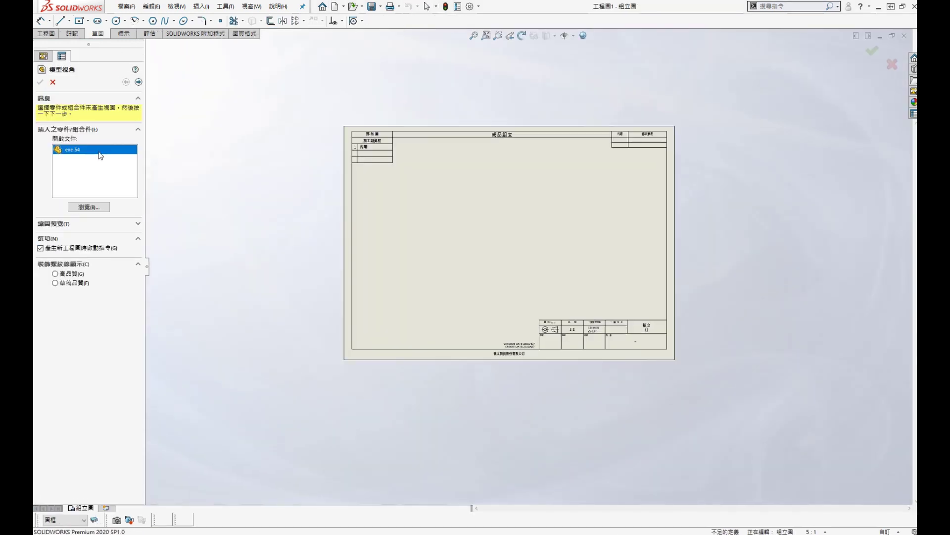
Step: Place the front view of exe 54 in the left half of the sheet without adding projected views
{"action": "double_click", "coordinate": [101, 156]}
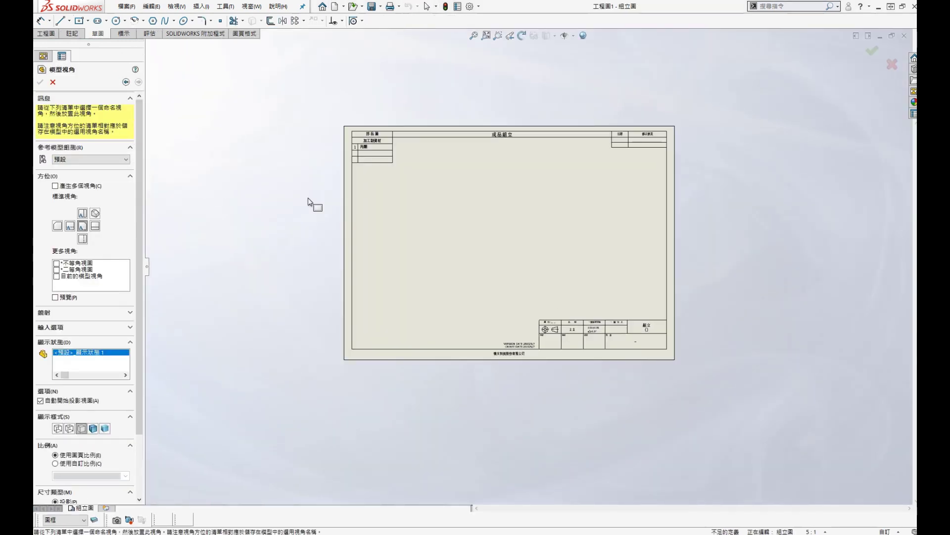
{"action": "left_click", "coordinate": [456, 221]}
{"action": "key", "text": "Escape"}
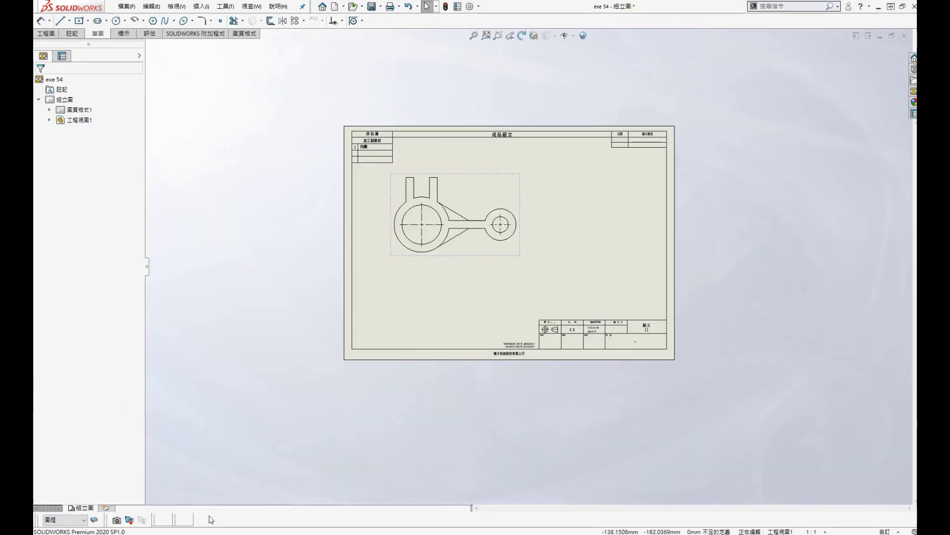
Step: Change the sheet to the standard A3 (JIS) size with its sheet format hidden
{"action": "right_click", "coordinate": [174, 417]}
{"action": "left_click", "coordinate": [214, 447]}
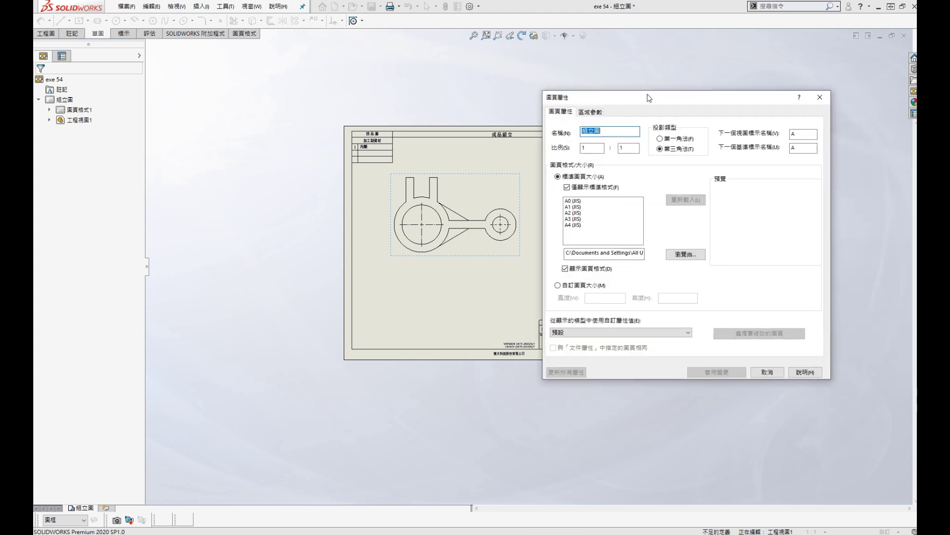
{"action": "left_click", "coordinate": [569, 218]}
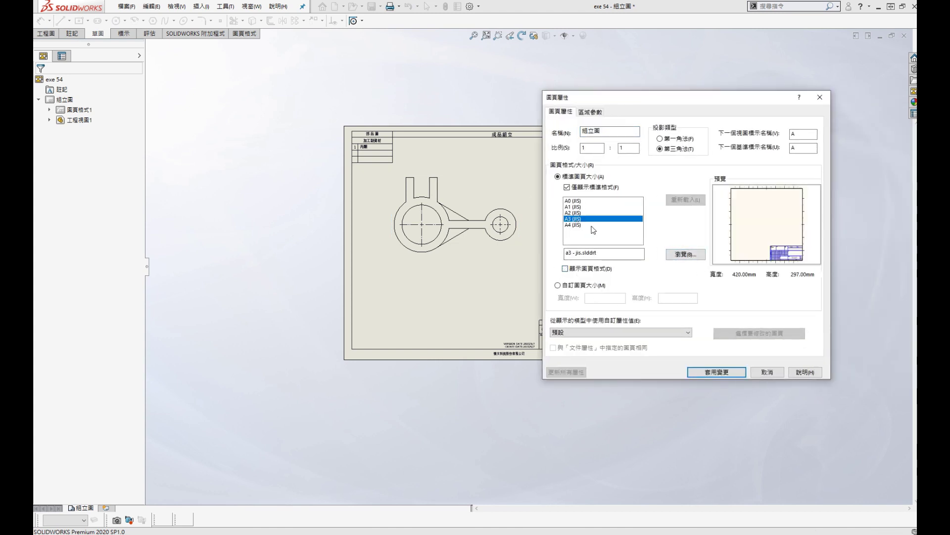
{"action": "left_click", "coordinate": [717, 372]}
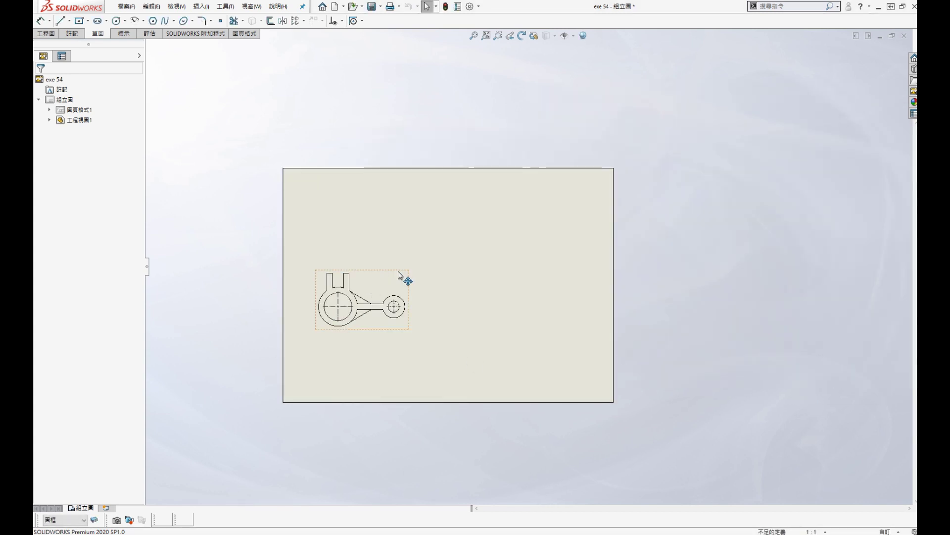
Step: Shift the front view slightly to the right on the sheet and make DIM the active layer
{"action": "left_click_drag", "start_coordinate": [398, 275], "coordinate": [427, 278]}
{"action": "left_click", "coordinate": [439, 334]}
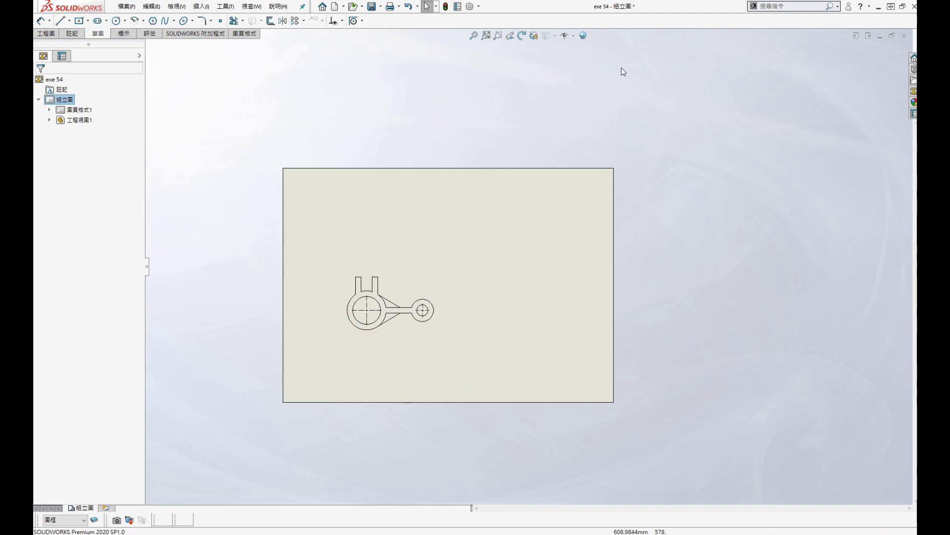
{"action": "left_click", "coordinate": [474, 36]}
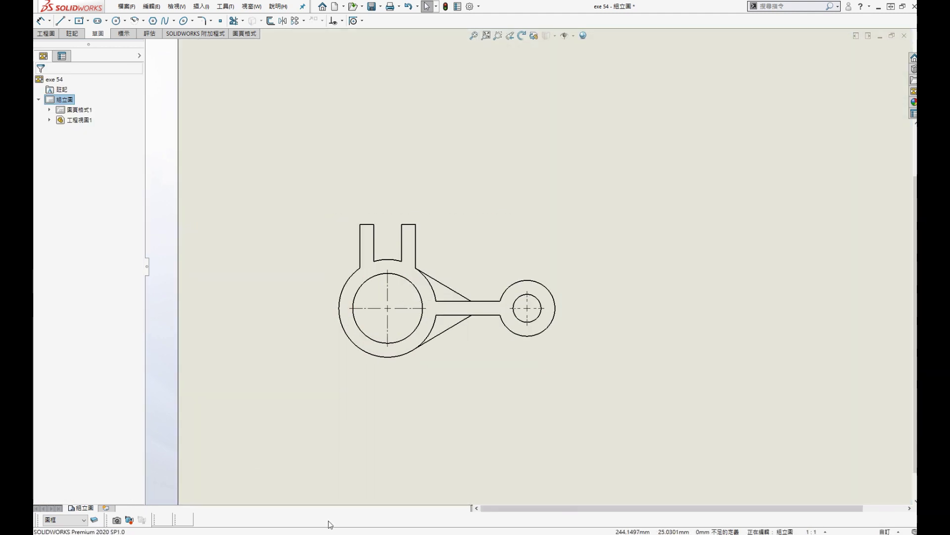
{"action": "left_click", "coordinate": [77, 520]}
{"action": "left_click", "coordinate": [59, 486]}
Step: Create horizontal section view A-A through the large bore's center and place it above the front view
{"action": "left_click", "coordinate": [509, 236]}
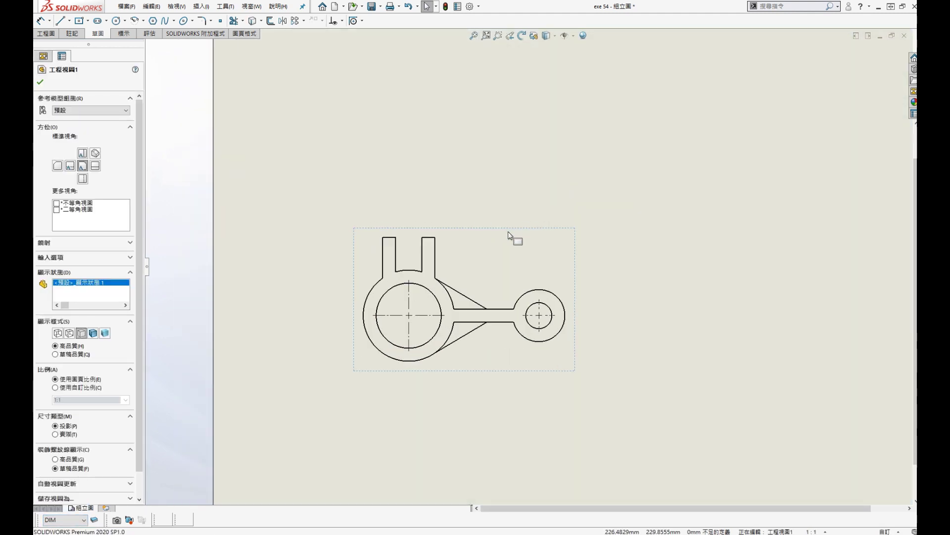
{"action": "key", "text": "s"}
{"action": "left_click", "coordinate": [537, 239]}
{"action": "left_click", "coordinate": [83, 208]}
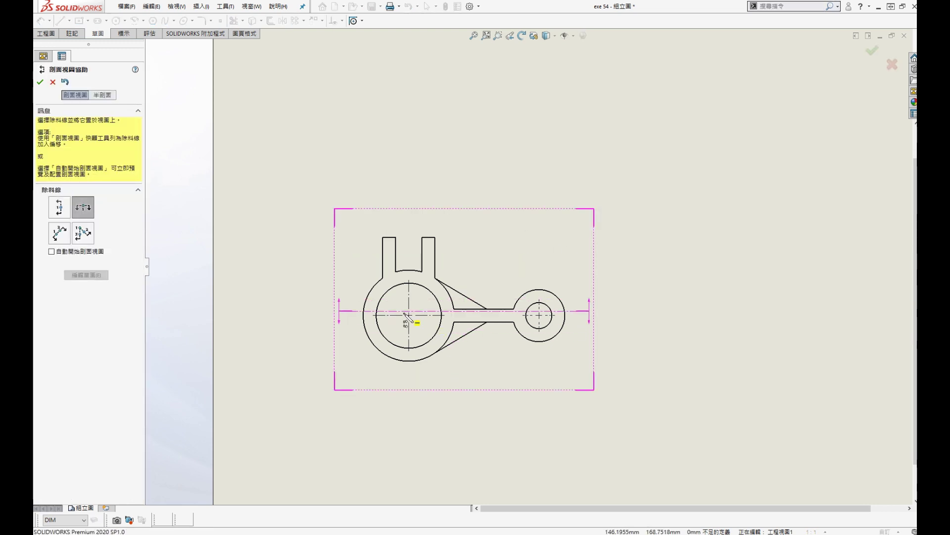
{"action": "left_click", "coordinate": [409, 315]}
{"action": "left_click", "coordinate": [374, 332]}
{"action": "left_click", "coordinate": [520, 361]}
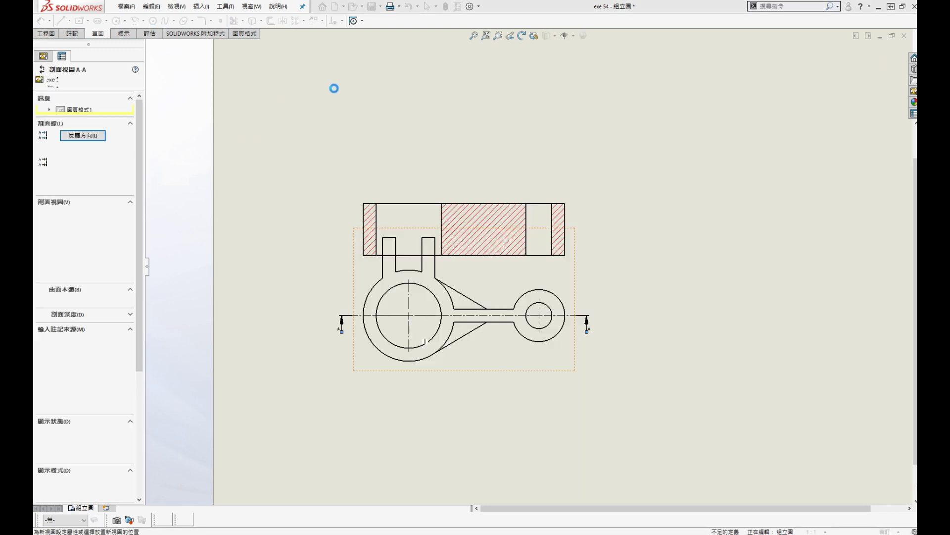
{"action": "left_click", "coordinate": [480, 158]}
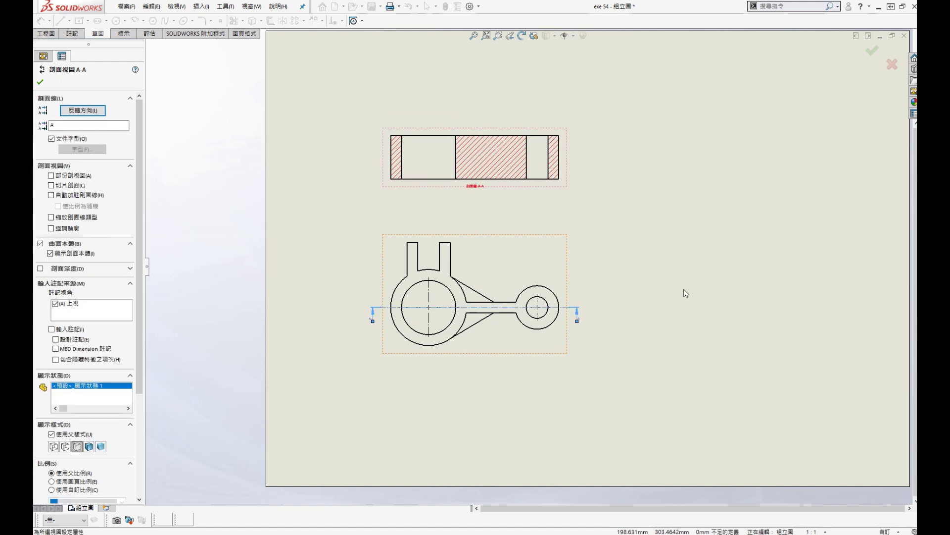
{"action": "left_click", "coordinate": [693, 327]}
Step: Project a side view from the front view and place it to its right
{"action": "left_click", "coordinate": [491, 345]}
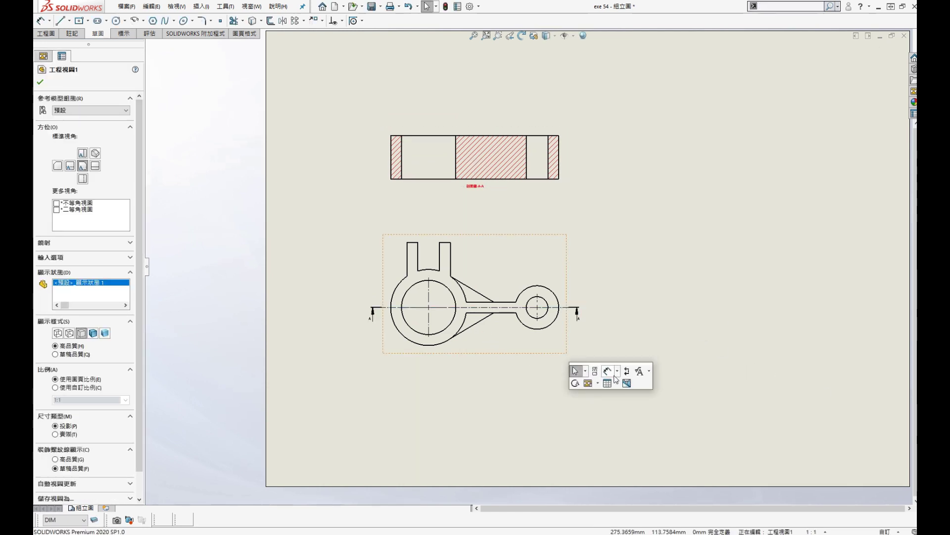
{"action": "left_click", "coordinate": [602, 375]}
{"action": "left_click", "coordinate": [637, 285]}
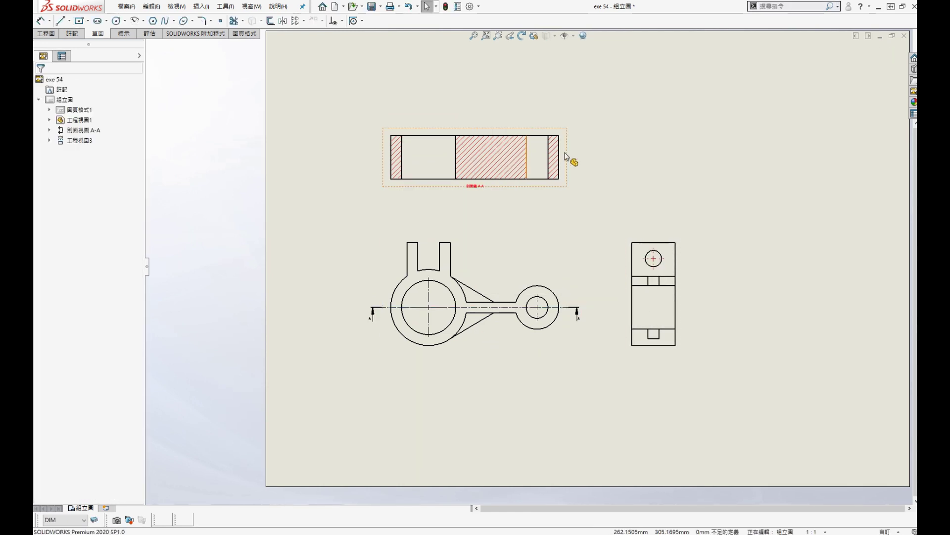
Step: Dimension the large bore's diameter above section view A-A
{"action": "key", "text": "s"}
{"action": "left_click", "coordinate": [678, 149]}
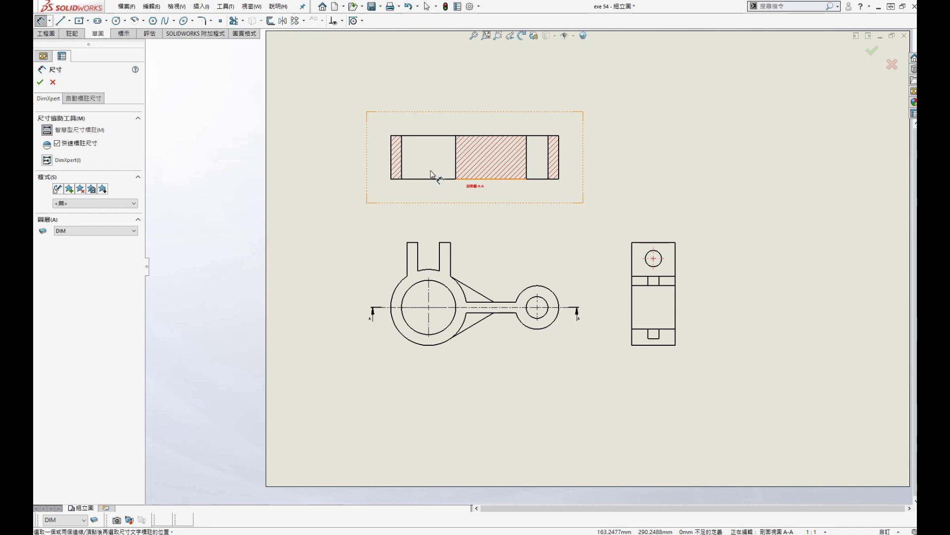
{"action": "left_click", "coordinate": [457, 167]}
{"action": "left_click", "coordinate": [430, 118]}
{"action": "key", "text": "Escape"}
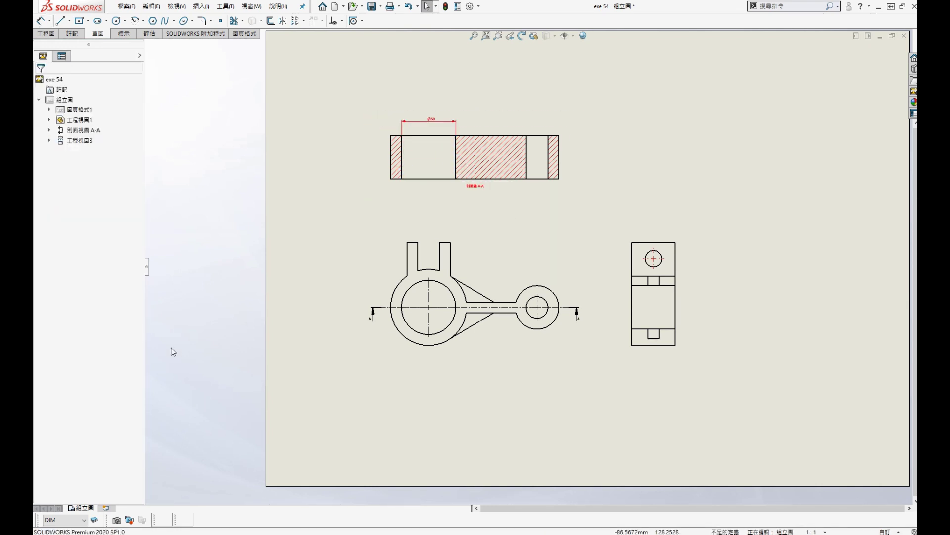
Step: Set the front view's custom scale to 1:2 and rearrange the drawing views closer together
{"action": "left_click", "coordinate": [536, 348]}
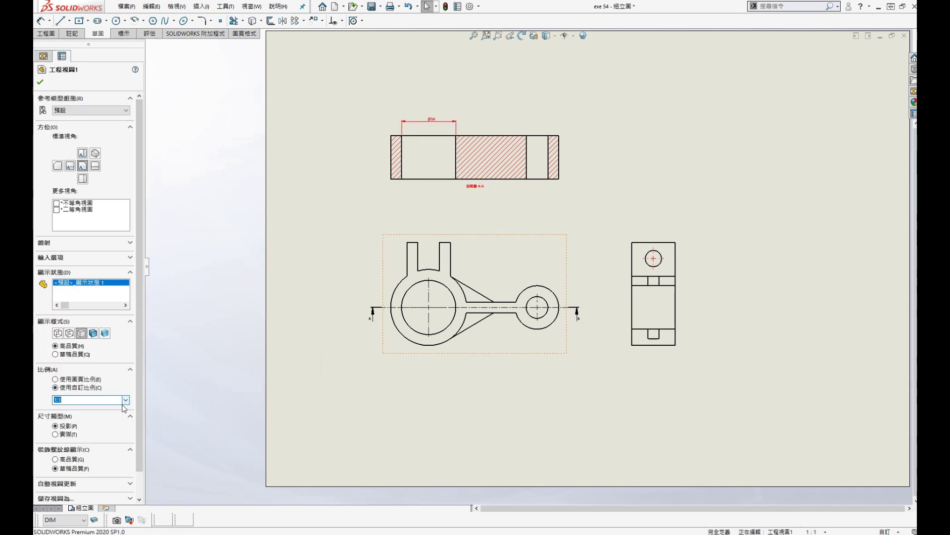
{"action": "left_click", "coordinate": [125, 399]}
{"action": "left_click", "coordinate": [69, 421]}
{"action": "left_click_drag", "start_coordinate": [503, 182], "coordinate": [527, 267]}
{"action": "left_click_drag", "start_coordinate": [686, 384], "coordinate": [577, 388]}
{"action": "left_click", "coordinate": [588, 246]}
{"action": "key", "text": "f"}
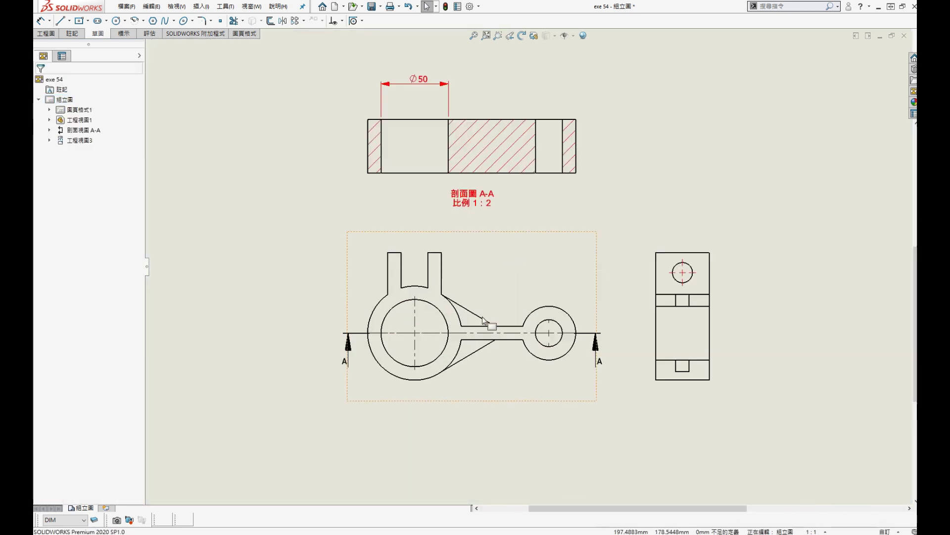
Step: Dimension the wall thickness at the left end and the small bore's diameter above section view A-A
{"action": "left_click", "coordinate": [490, 270]}
{"action": "left_click", "coordinate": [532, 290]}
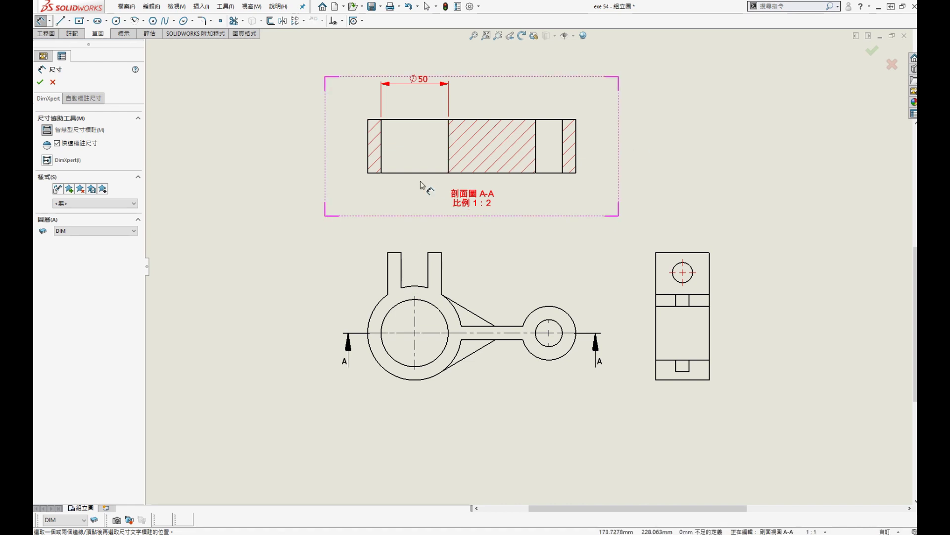
{"action": "left_click", "coordinate": [382, 148]}
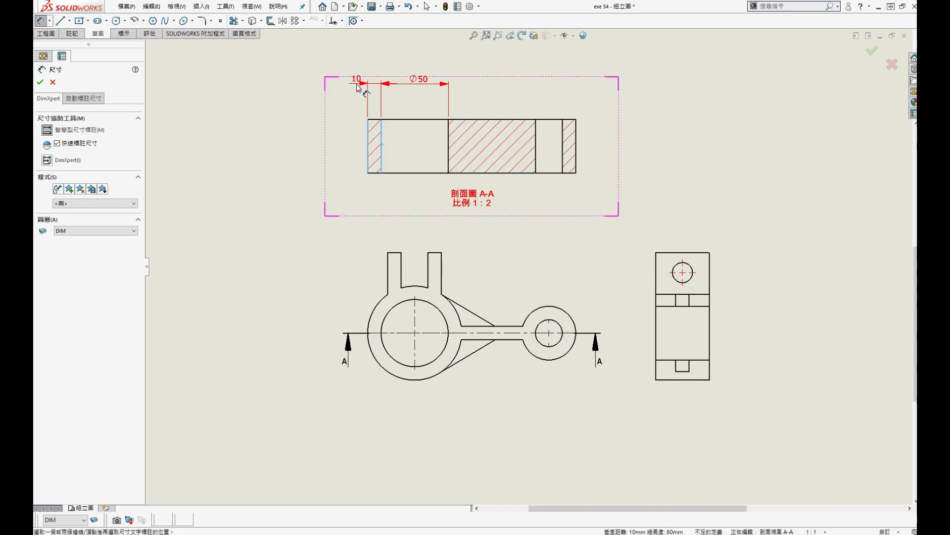
{"action": "left_click", "coordinate": [357, 84]}
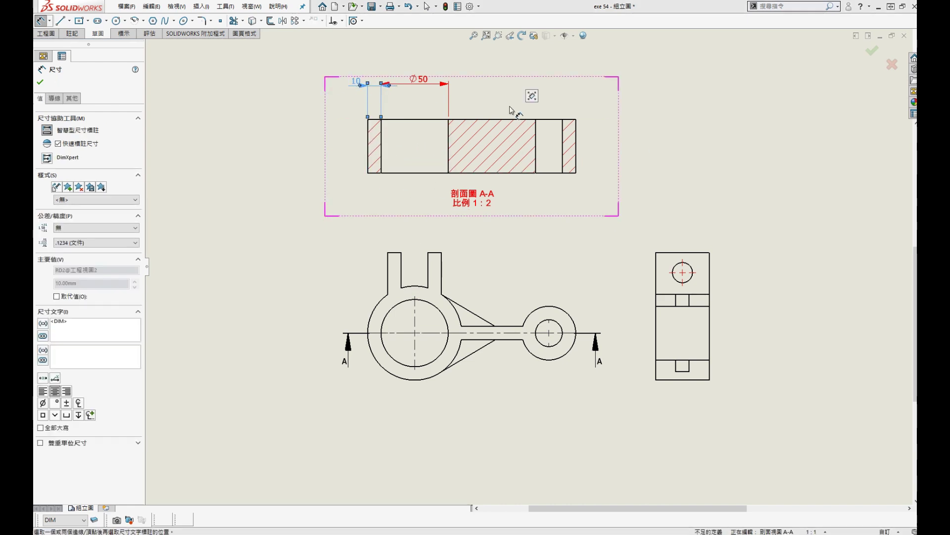
{"action": "left_click", "coordinate": [563, 154]}
{"action": "left_click", "coordinate": [556, 72]}
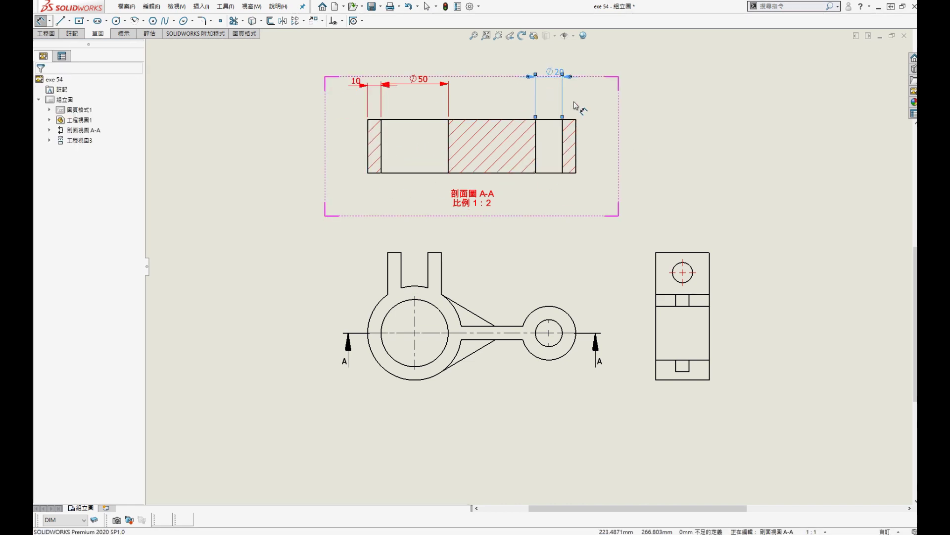
Step: Dimension the wall thickness at the right end and the overall height of section view A-A
{"action": "left_click", "coordinate": [577, 152]}
{"action": "left_click", "coordinate": [605, 87]}
{"action": "left_click", "coordinate": [368, 152]}
{"action": "left_click", "coordinate": [340, 147]}
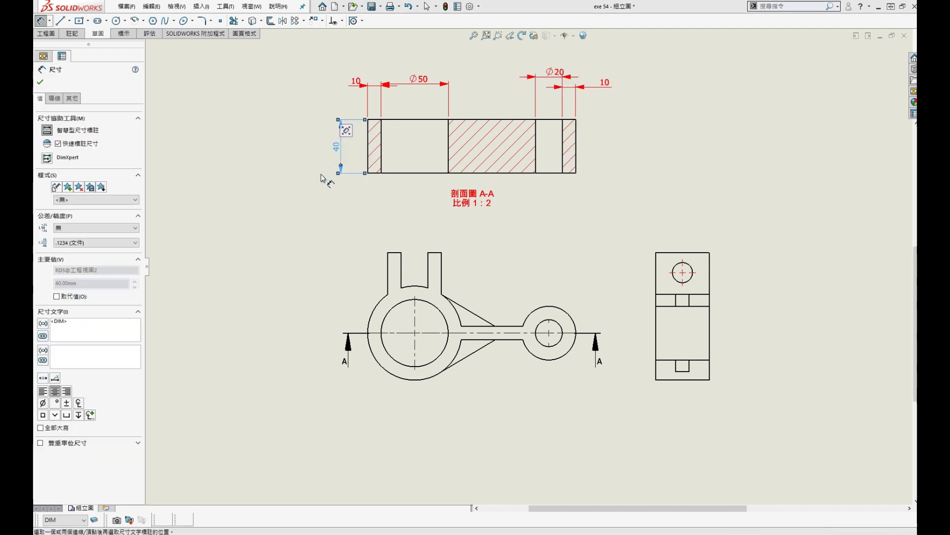
{"action": "left_click", "coordinate": [399, 254]}
{"action": "left_click", "coordinate": [356, 333]}
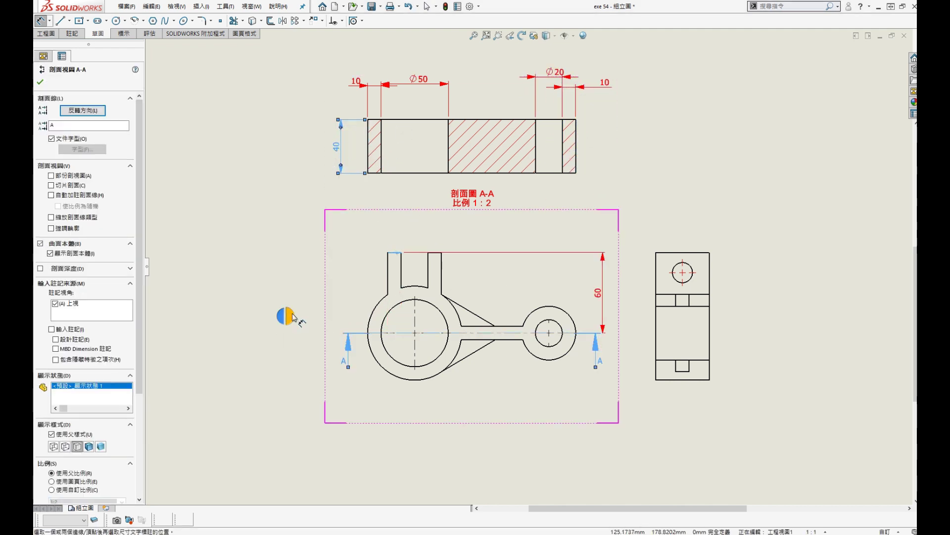
{"action": "left_click", "coordinate": [276, 307]}
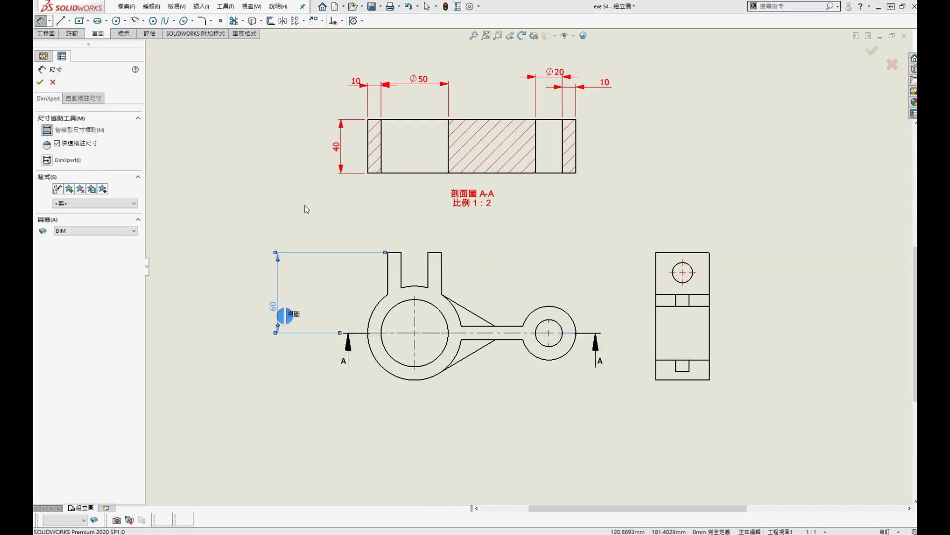
{"action": "left_click", "coordinate": [735, 257]}
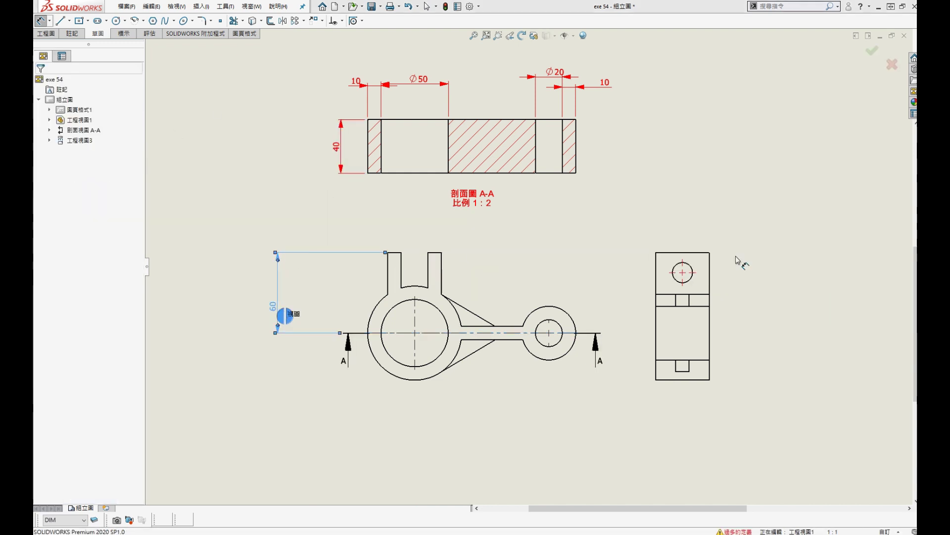
Step: Dimension the vertical distance from the lug's top edge to the large bore's centre in the front view
{"action": "left_click", "coordinate": [395, 253]}
{"action": "left_click", "coordinate": [375, 333]}
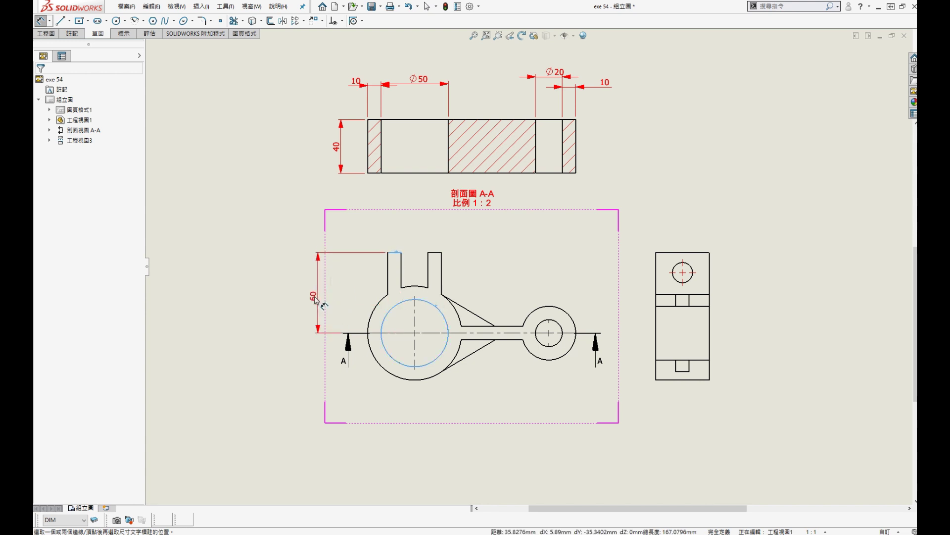
{"action": "left_click", "coordinate": [304, 296]}
Step: Dimension the gap between the two lugs and the thickness of the lug nearer the arm in the front view
{"action": "left_click", "coordinate": [401, 277]}
{"action": "left_click", "coordinate": [428, 270]}
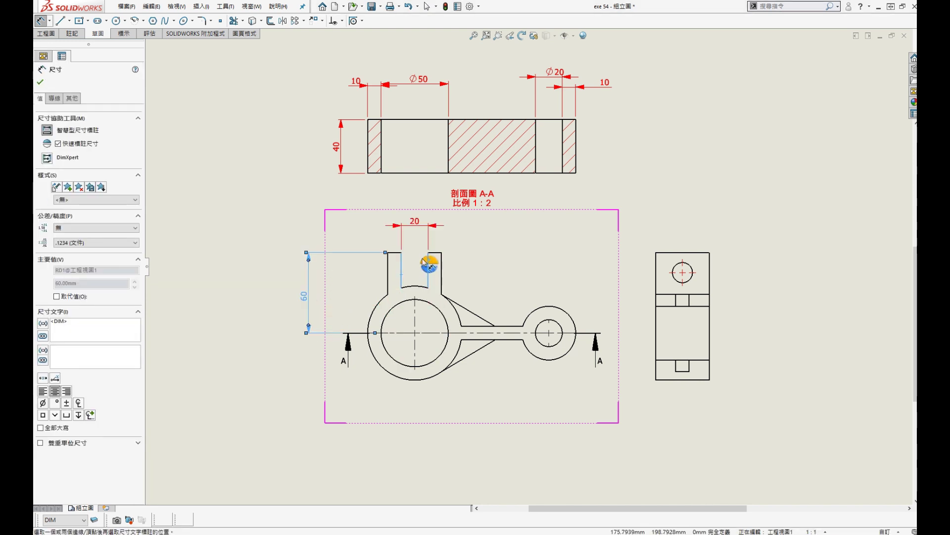
{"action": "left_click", "coordinate": [411, 226]}
{"action": "left_click", "coordinate": [442, 263]}
{"action": "left_click", "coordinate": [489, 238]}
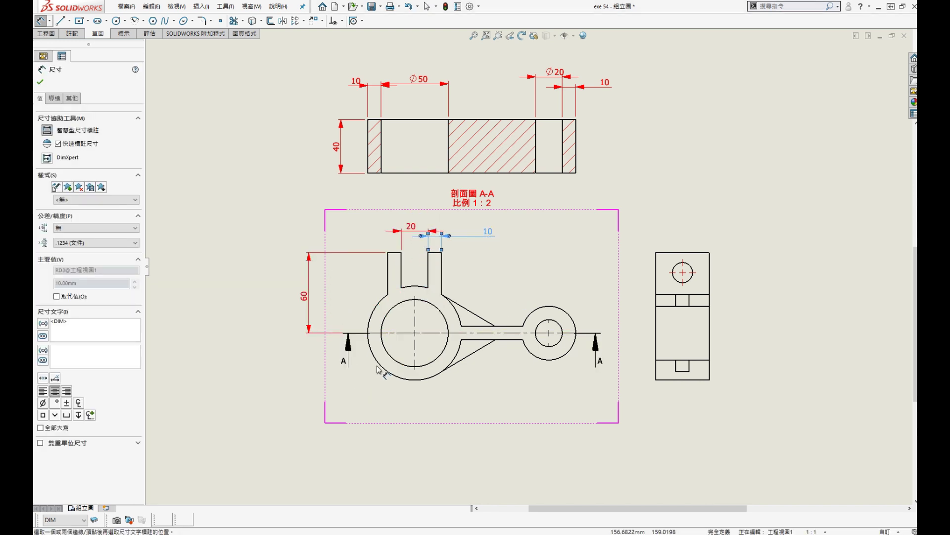
Step: Dimension the large boss's bore diameter and outer radius, plus its centre distance to the small boss, in the front view
{"action": "left_click", "coordinate": [319, 385]}
{"action": "left_click", "coordinate": [407, 380]}
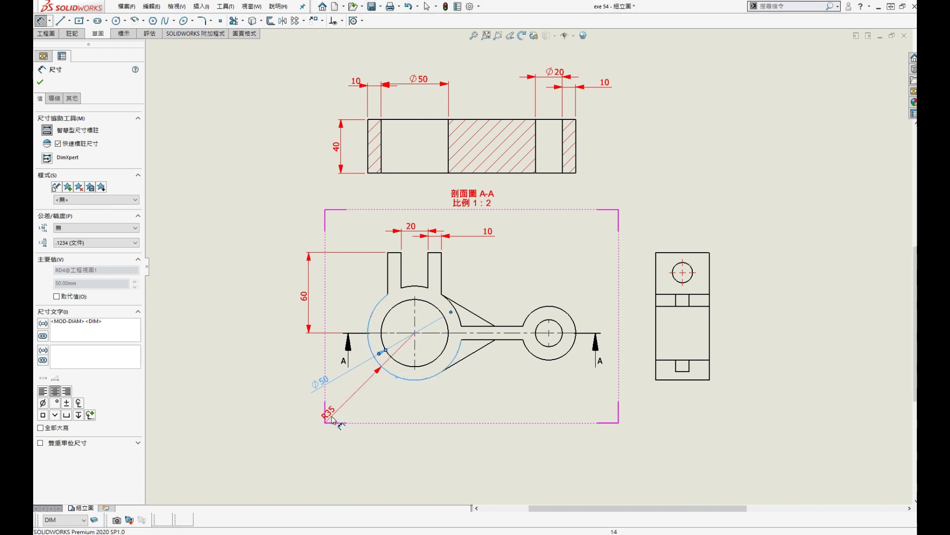
{"action": "left_click", "coordinate": [563, 358]}
{"action": "left_click", "coordinate": [486, 408]}
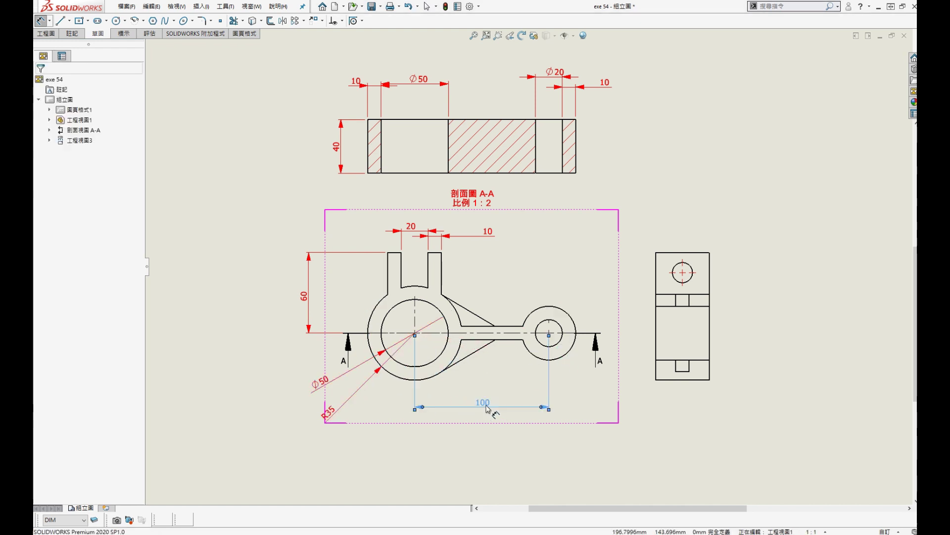
Step: Dimension the small boss's outer radius and bore diameter in the front view
{"action": "left_click", "coordinate": [567, 312]}
{"action": "left_click", "coordinate": [577, 267]}
{"action": "left_click", "coordinate": [558, 347]}
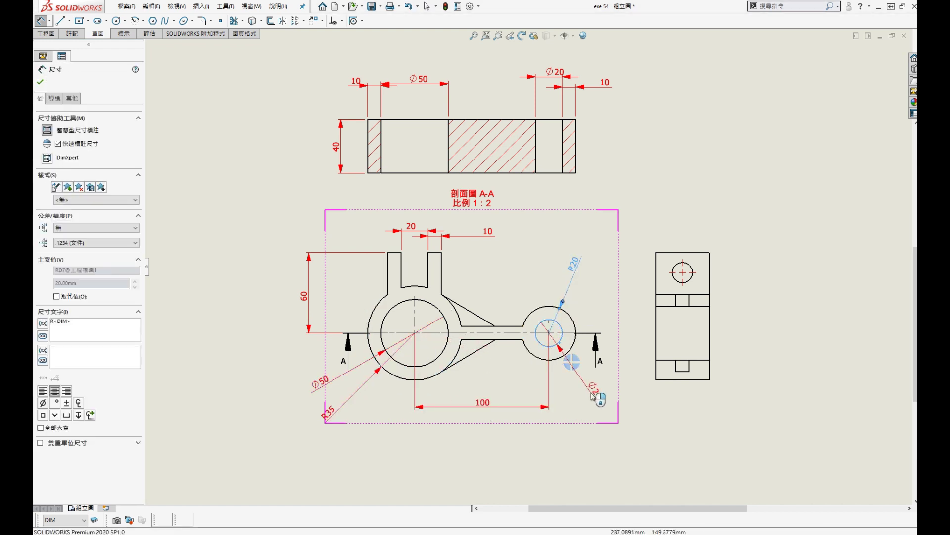
Step: Dimension the thickness of the connecting arm between the two bosses in the front view
{"action": "left_click", "coordinate": [512, 328]}
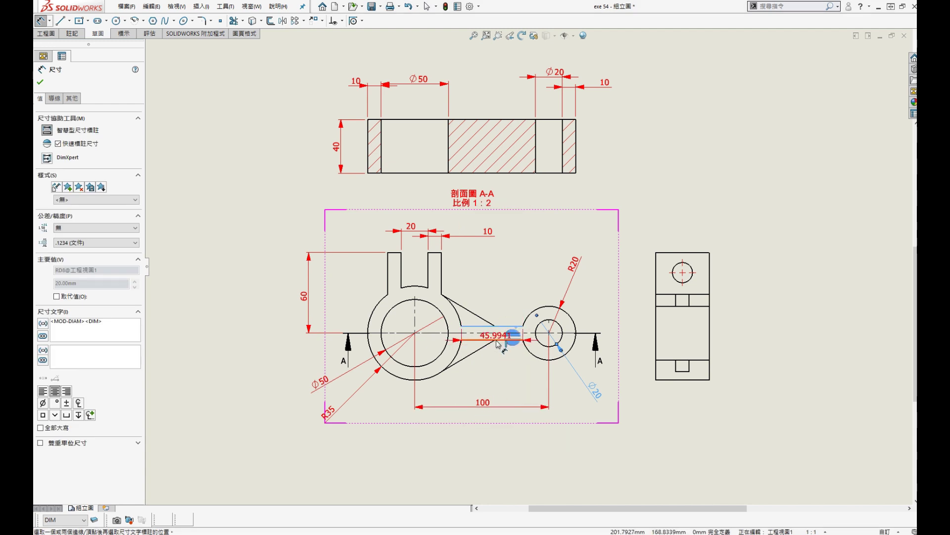
{"action": "left_click", "coordinate": [507, 340]}
{"action": "left_click", "coordinate": [505, 287]}
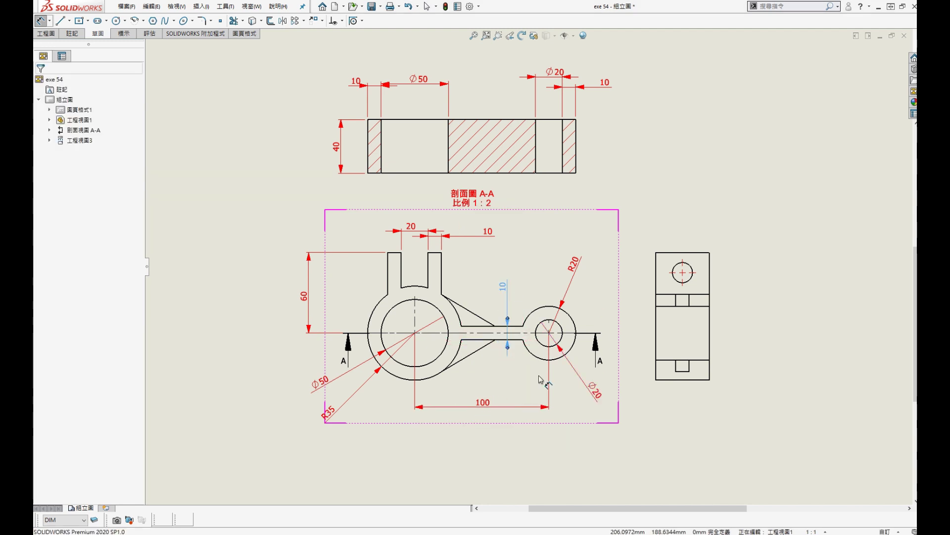
Step: Dimension the horizontal distance from the lug's outer face to the intersection of the rib's sloped edge and the arm
{"action": "right_click", "coordinate": [485, 326]}
{"action": "left_click", "coordinate": [495, 417]}
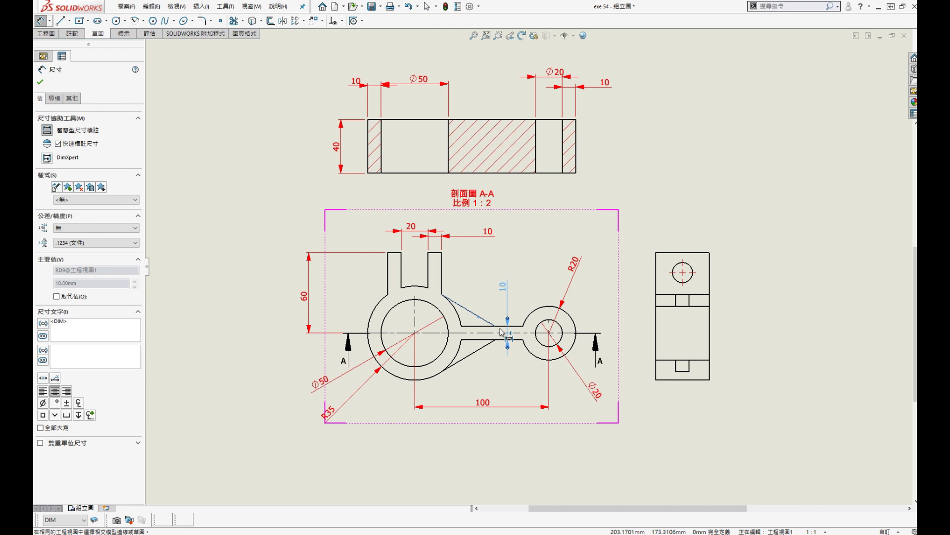
{"action": "left_click", "coordinate": [444, 288]}
{"action": "left_click", "coordinate": [481, 266]}
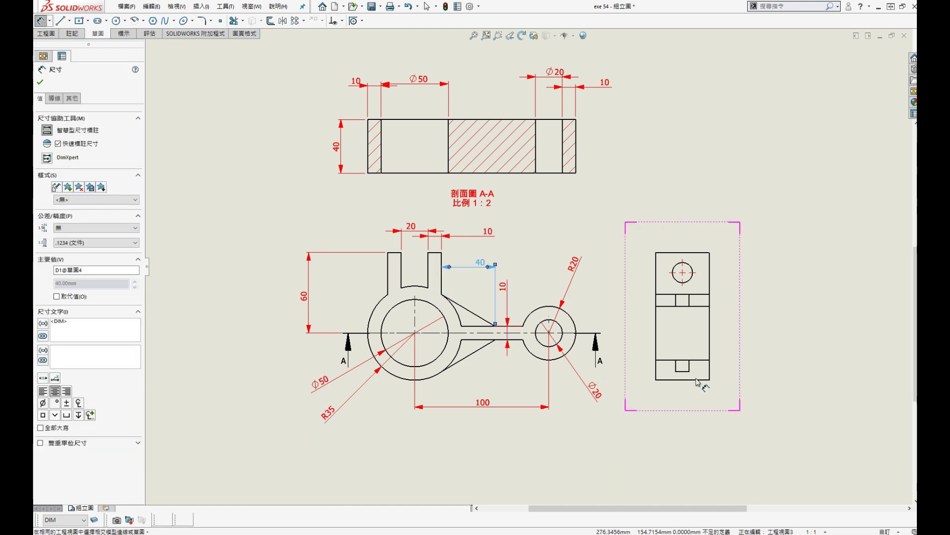
Step: Dimension the side view's overall width and the lug hole centre's distance from the upper edge
{"action": "left_click", "coordinate": [682, 406]}
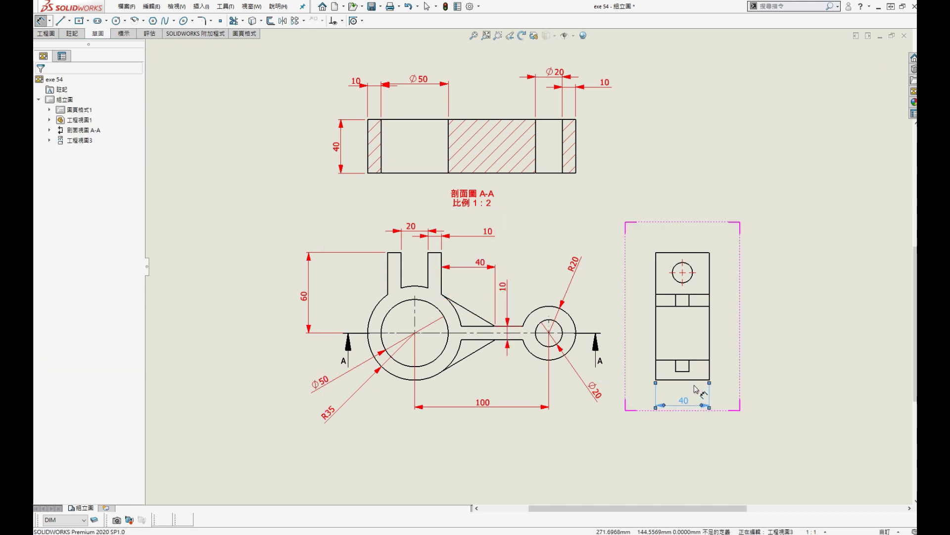
{"action": "left_click", "coordinate": [694, 252]}
{"action": "left_click", "coordinate": [687, 283]}
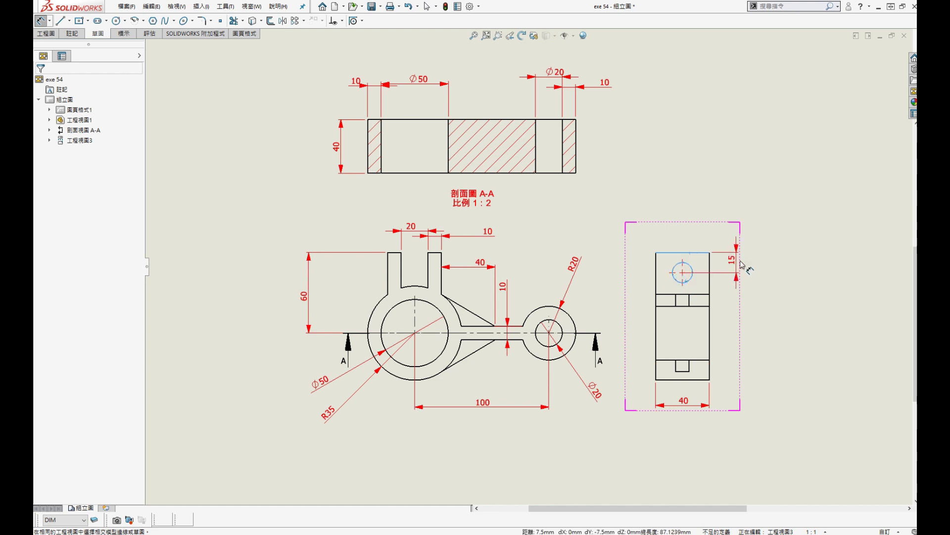
{"action": "left_click", "coordinate": [735, 262]}
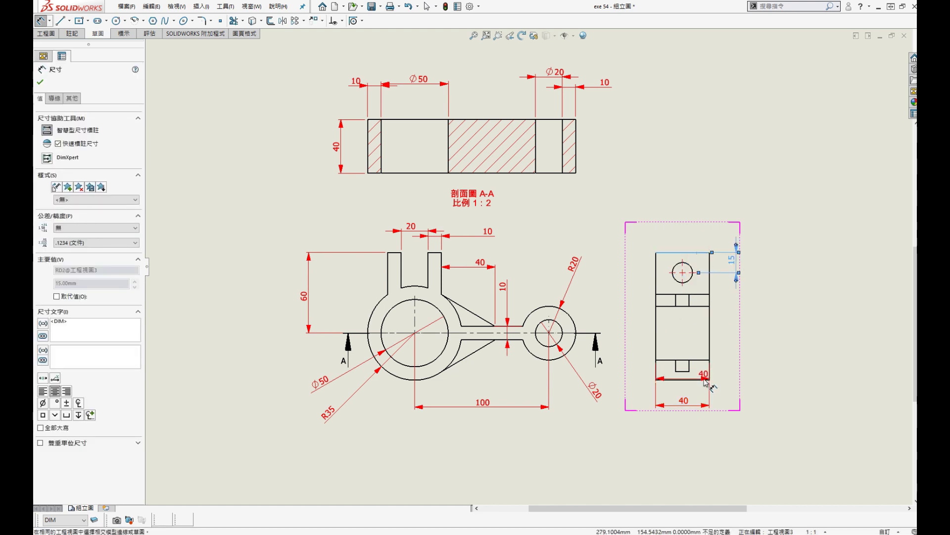
Step: Dimension the side view's overall height and finish dimensioning
{"action": "left_click", "coordinate": [626, 316]}
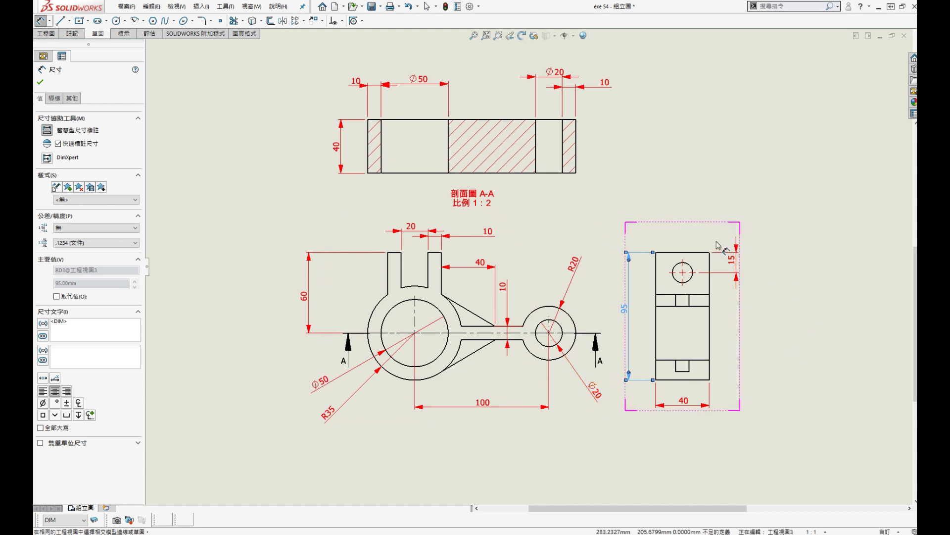
{"action": "left_click", "coordinate": [796, 379]}
{"action": "scroll", "coordinate": [544, 342], "scroll_direction": "up", "scroll_amount": 3}
{"action": "key", "text": "Escape"}
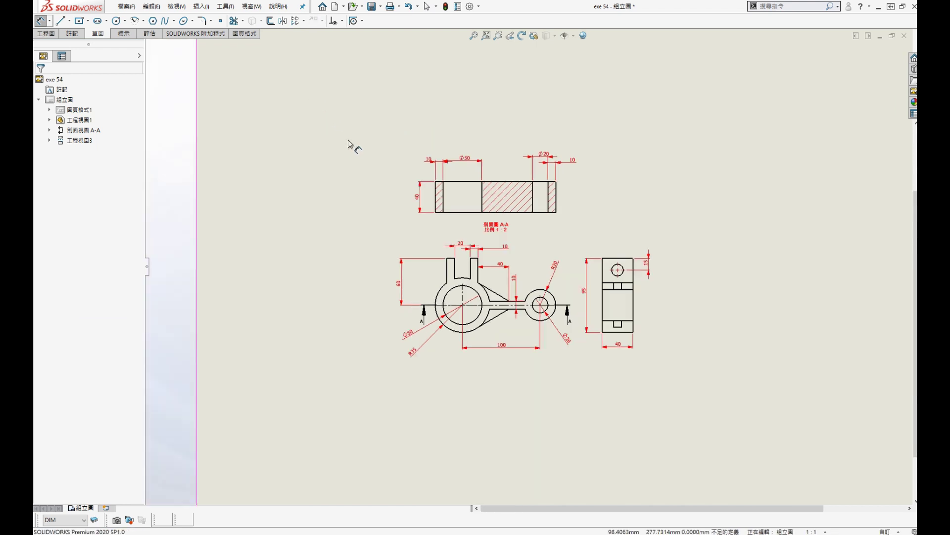
Step: Select the dimensions of all three views together and auto-arrange them
{"action": "left_click_drag", "start_coordinate": [369, 142], "coordinate": [680, 382]}
{"action": "left_click", "coordinate": [720, 382]}
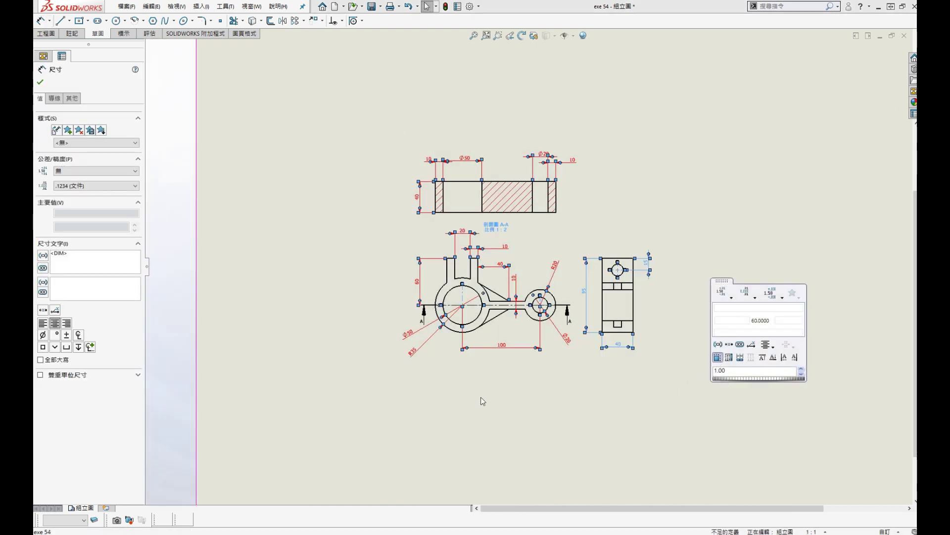
{"action": "left_click", "coordinate": [505, 397]}
{"action": "scroll", "coordinate": [517, 211], "scroll_direction": "down", "scroll_amount": 4}
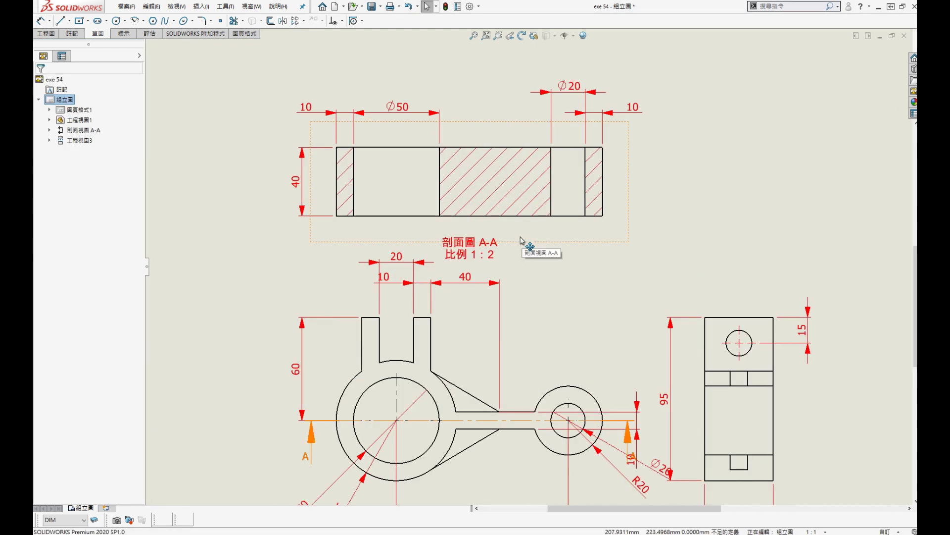
Step: Reposition the lug-thickness and rib-length dimensions, and line up the small bore's diameter with the other dimensions above section view A-A
{"action": "left_click_drag", "start_coordinate": [384, 277], "coordinate": [468, 276]}
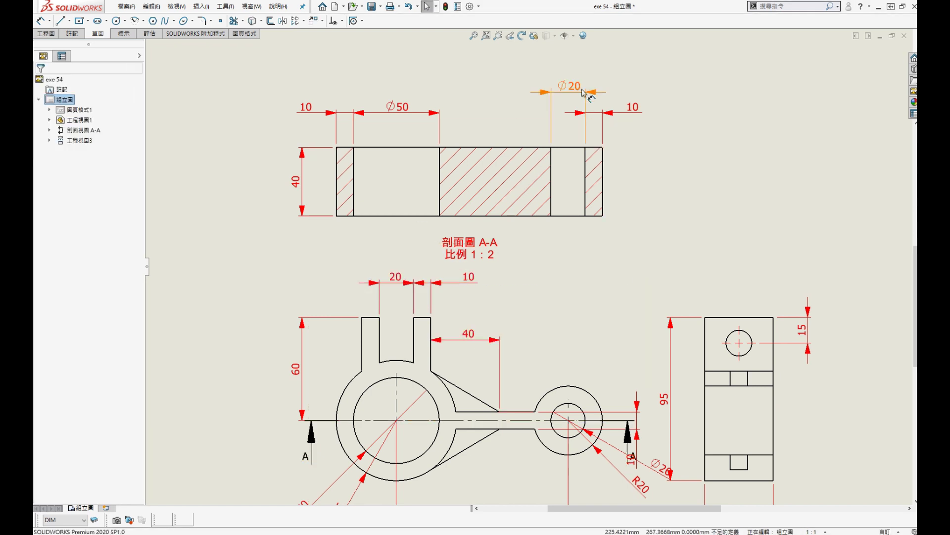
{"action": "left_click_drag", "start_coordinate": [574, 87], "coordinate": [569, 108]}
{"action": "left_click", "coordinate": [629, 354]}
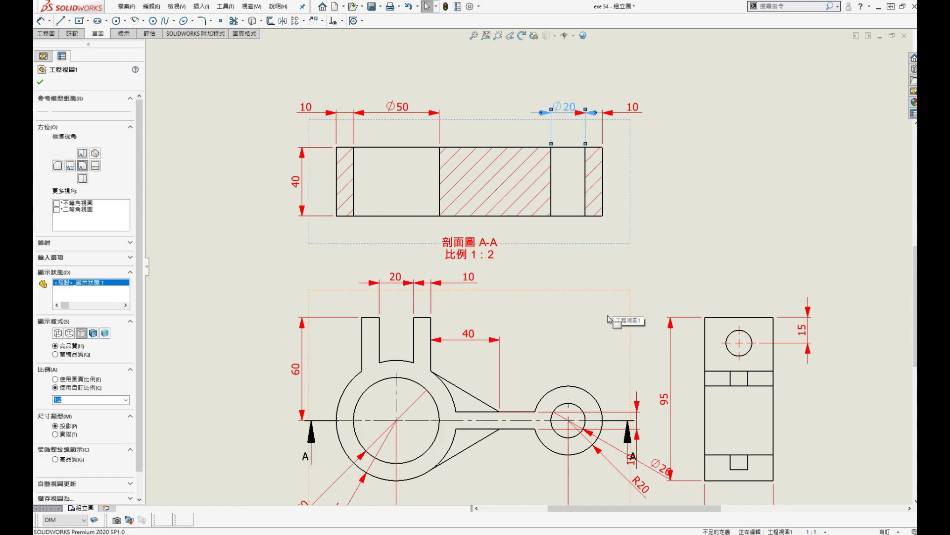
Step: Move the small boss's radius, its bore diameter and the arm-thickness dimension apart so they do not overlap in the front view
{"action": "scroll", "coordinate": [629, 349], "scroll_direction": "up", "scroll_amount": 3}
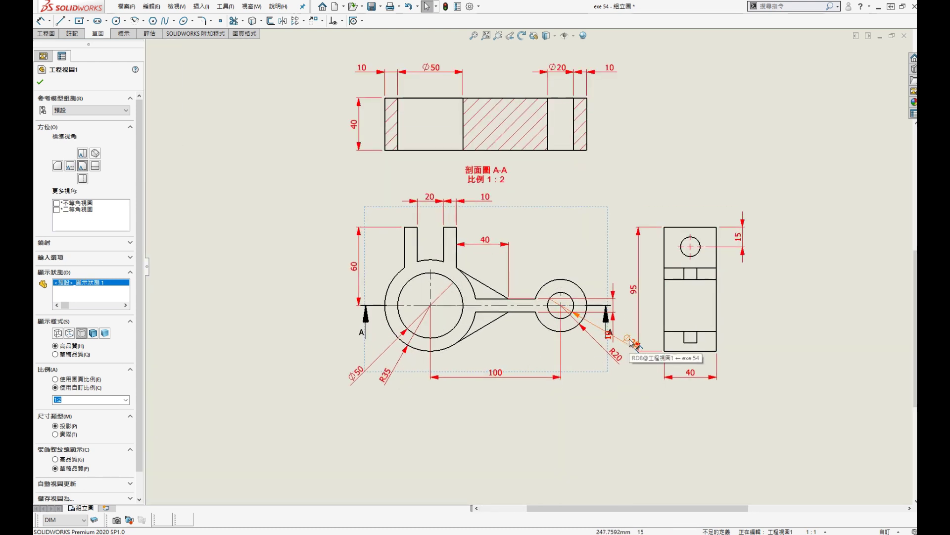
{"action": "left_click_drag", "start_coordinate": [615, 355], "coordinate": [591, 275]}
{"action": "left_click_drag", "start_coordinate": [631, 342], "coordinate": [527, 346]}
{"action": "left_click", "coordinate": [614, 462]}
{"action": "left_click", "coordinate": [452, 424]}
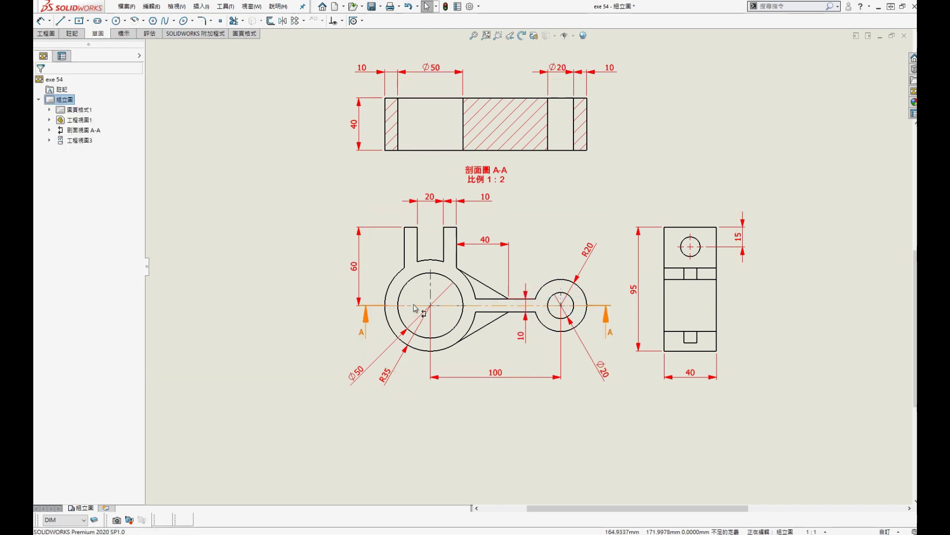
Step: Save the drawing as exe 54 in the SOLIDWORKS drawing format
{"action": "key", "text": "ctrl+s"}
{"action": "left_click", "coordinate": [441, 246]}
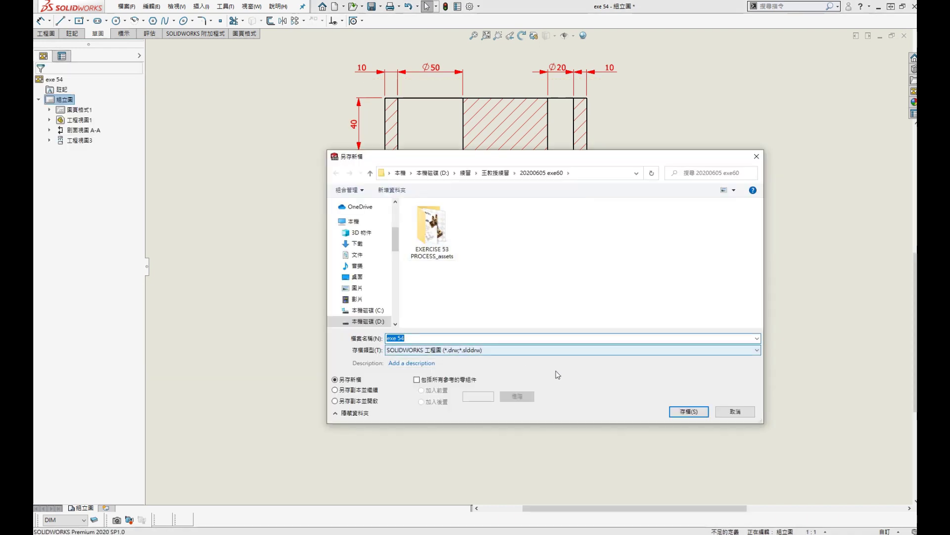
{"action": "key", "text": "Return"}
Step: Switch to the exe 54 part window and colour the whole part purple with RGB 236, 143, 255
{"action": "left_click", "coordinate": [258, 7]}
{"action": "left_click", "coordinate": [277, 126]}
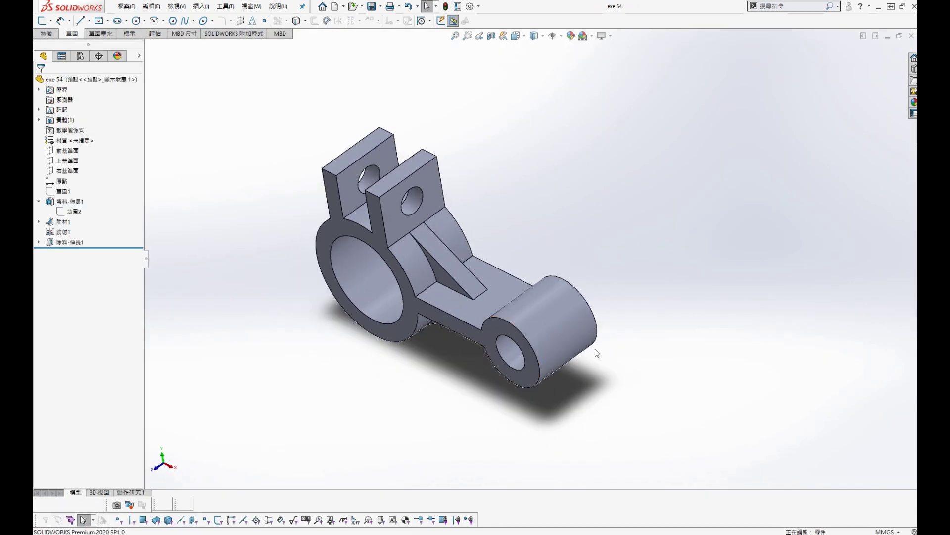
{"action": "right_click", "coordinate": [82, 81]}
{"action": "mouse_move", "coordinate": [164, 179]}
{"action": "left_click", "coordinate": [210, 180]}
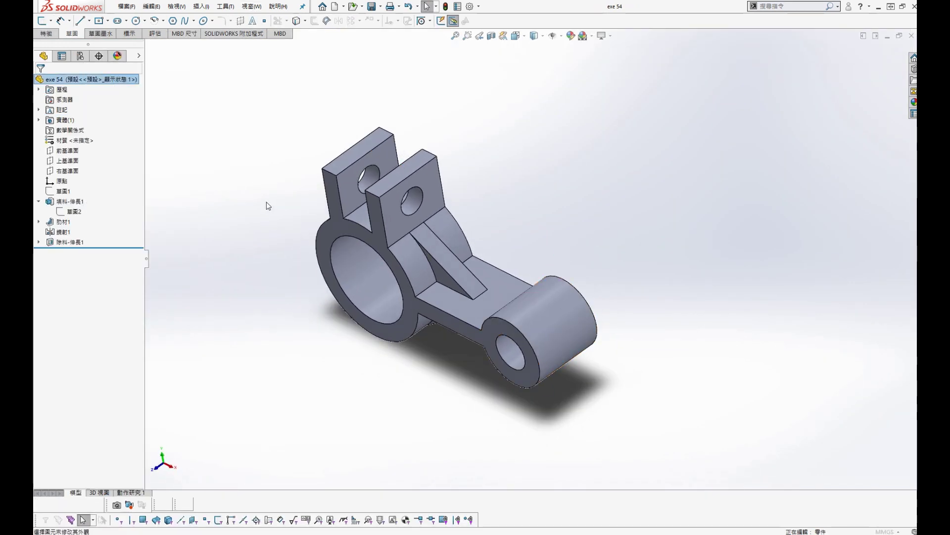
{"action": "left_click", "coordinate": [126, 302]}
{"action": "left_click", "coordinate": [108, 304]}
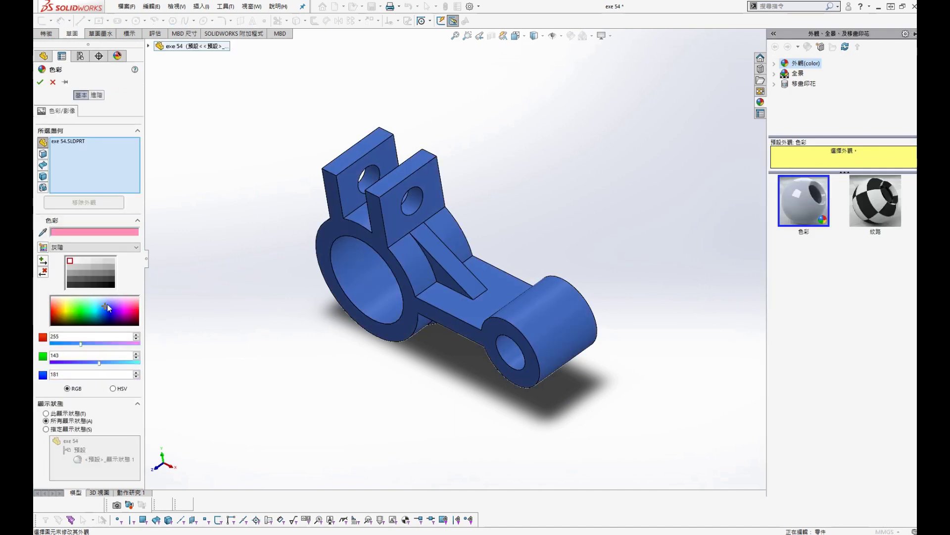
{"action": "left_click", "coordinate": [123, 305]}
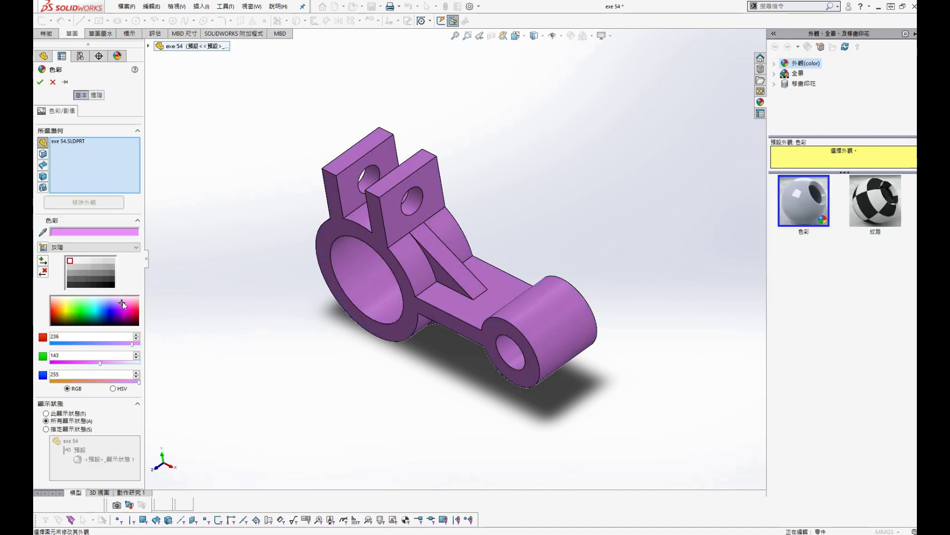
{"action": "left_click", "coordinate": [40, 82]}
{"action": "key", "text": "ctrl+space"}
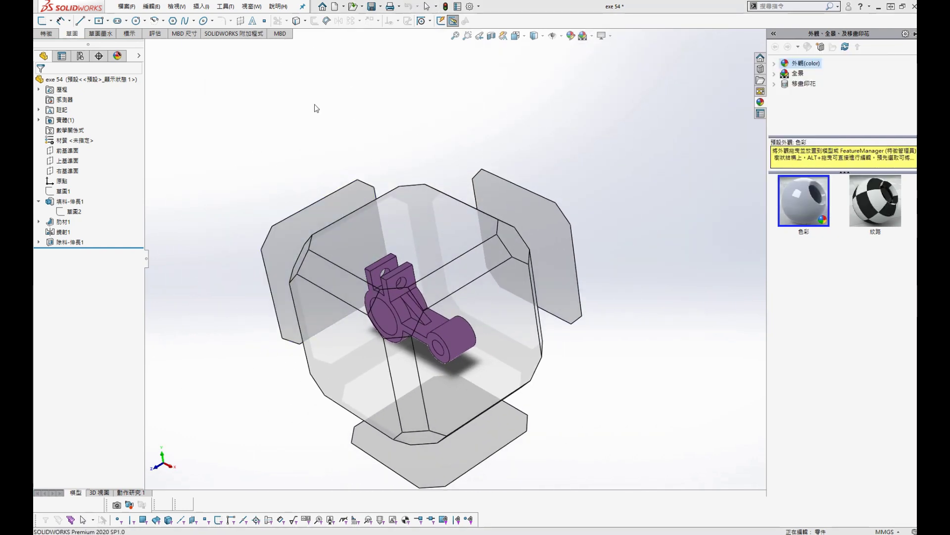
{"action": "left_click", "coordinate": [422, 144]}
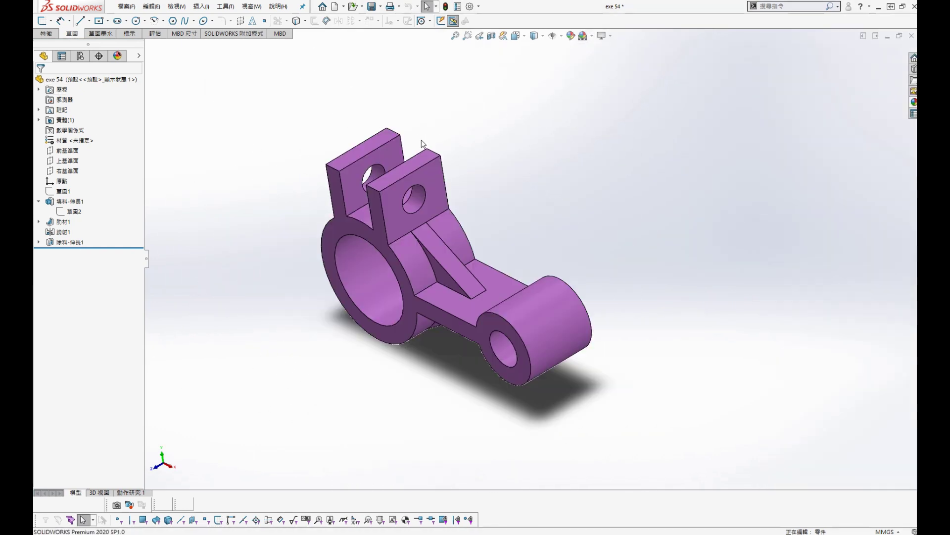
{"action": "key", "text": "ctrl+space"}
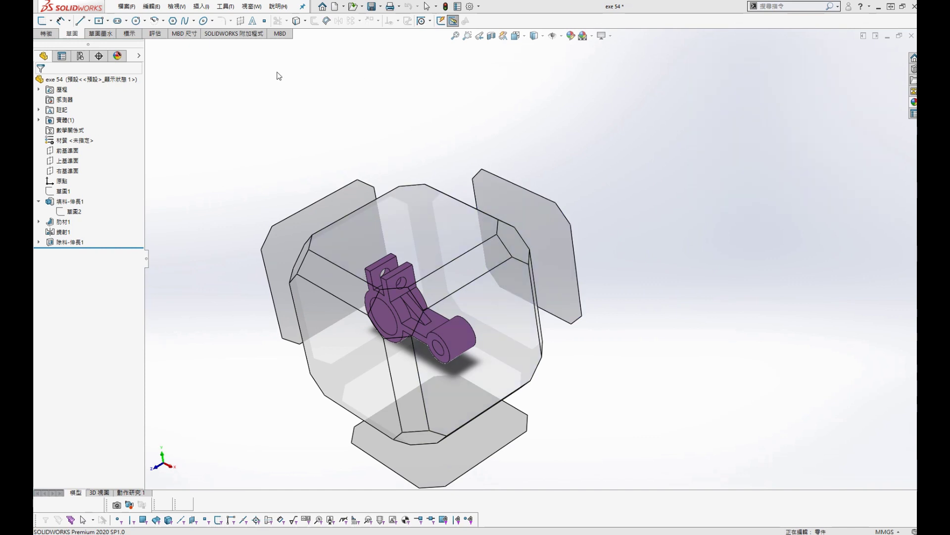
{"action": "left_click", "coordinate": [201, 7]}
{"action": "mouse_move", "coordinate": [177, 6]}
{"action": "mouse_move", "coordinate": [197, 50]}
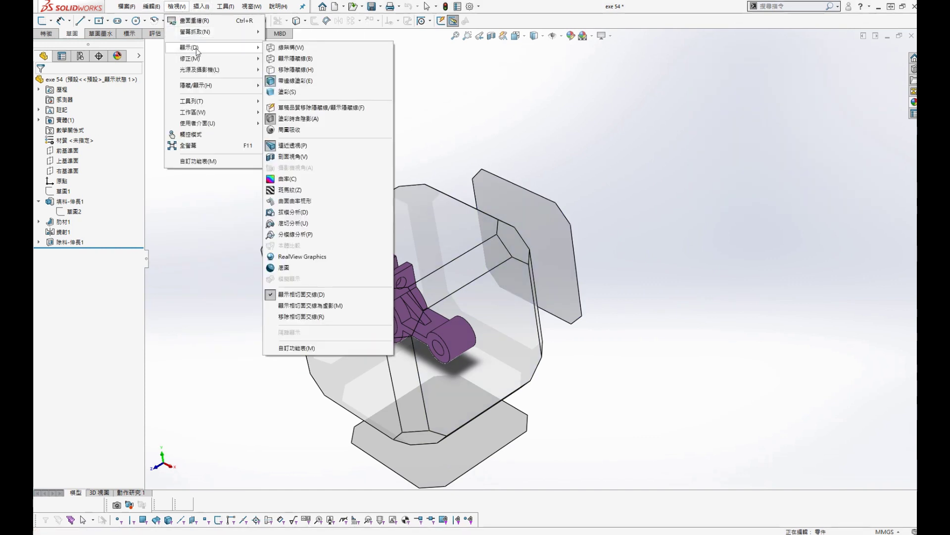
{"action": "mouse_move", "coordinate": [202, 74]}
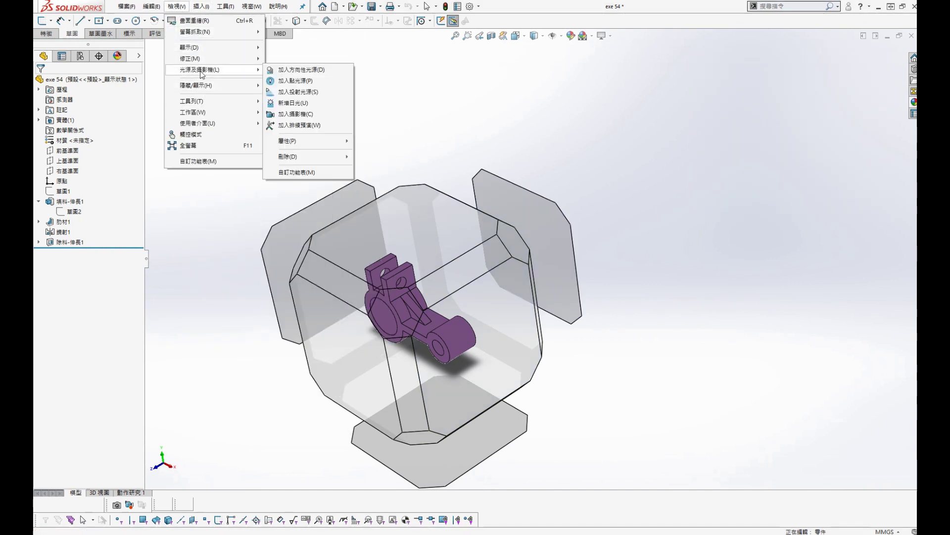
{"action": "key", "text": "Escape"}
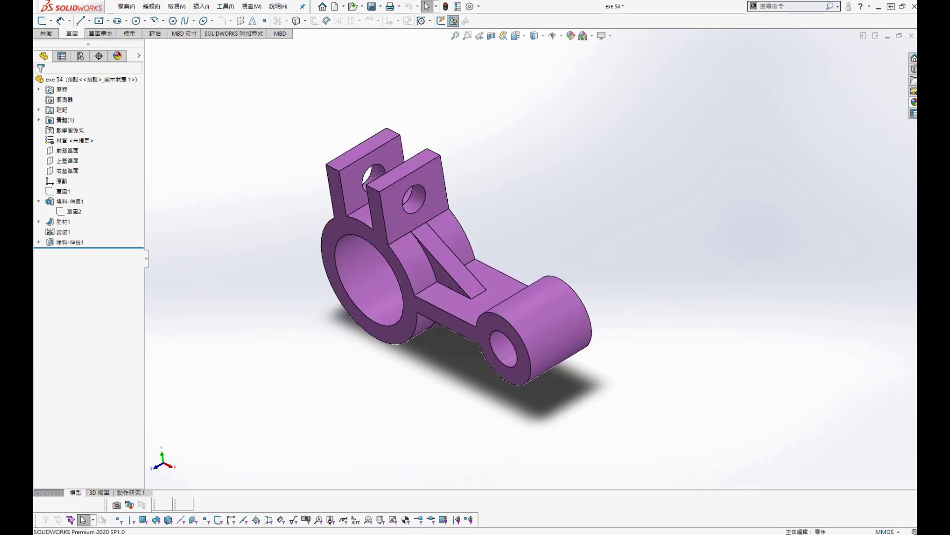
Step: Save the part's current pictorial orientation as a named view called 1
{"action": "key", "text": "space"}
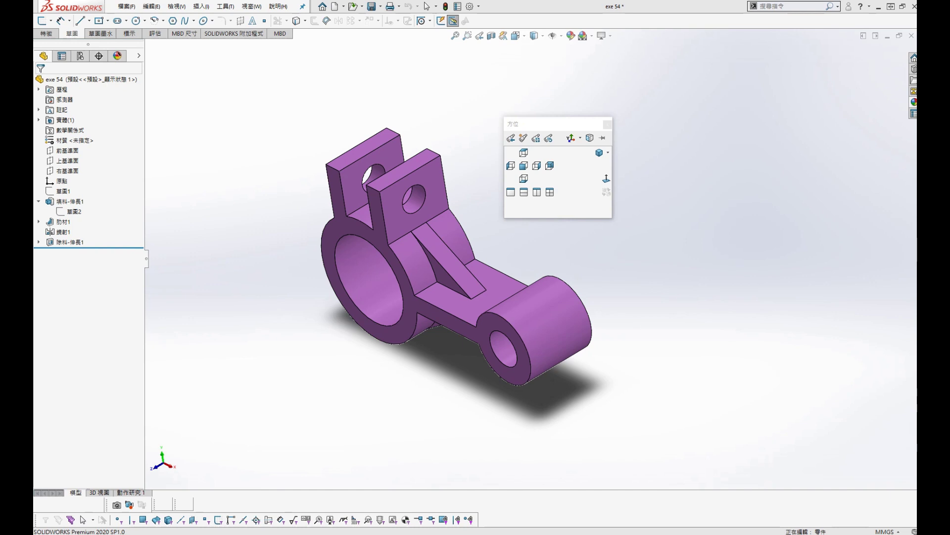
{"action": "left_click_drag", "start_coordinate": [616, 272], "coordinate": [646, 230]}
{"action": "type", "text": "1"}
{"action": "left_click", "coordinate": [698, 247]}
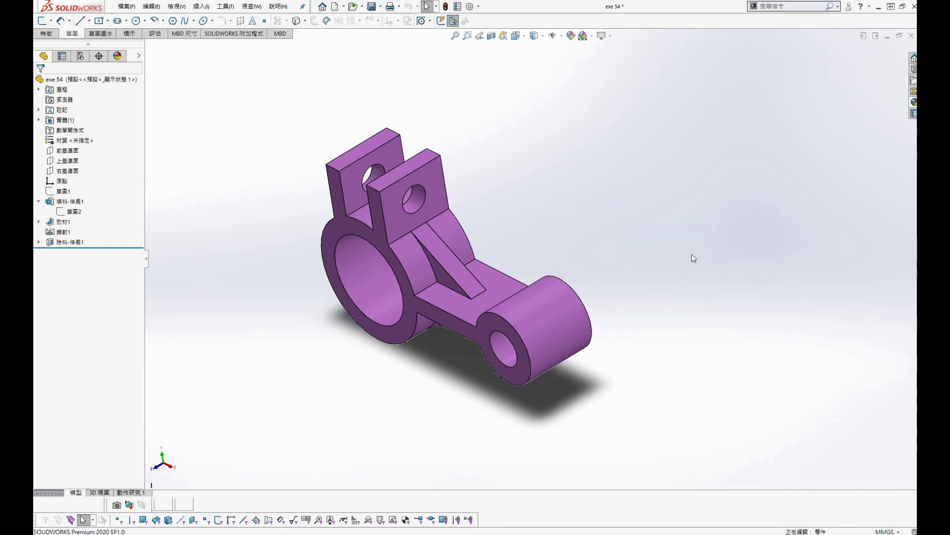
Step: Switch to the exe 54 drawing and insert a model view using named view 1 in the empty area beside section view A-A
{"action": "left_click", "coordinate": [251, 7]}
{"action": "left_click", "coordinate": [281, 130]}
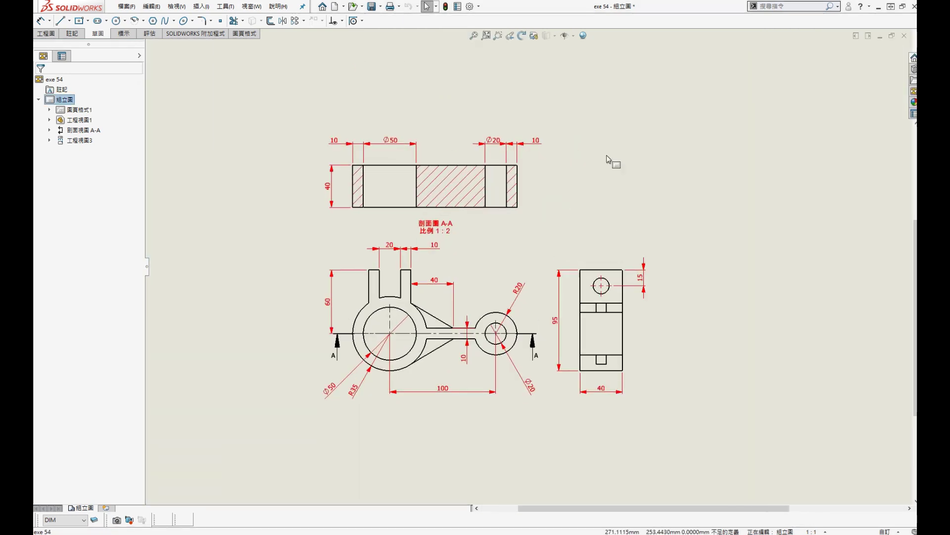
{"action": "left_click", "coordinate": [637, 153]}
{"action": "left_click", "coordinate": [203, 6]}
{"action": "mouse_move", "coordinate": [268, 37]}
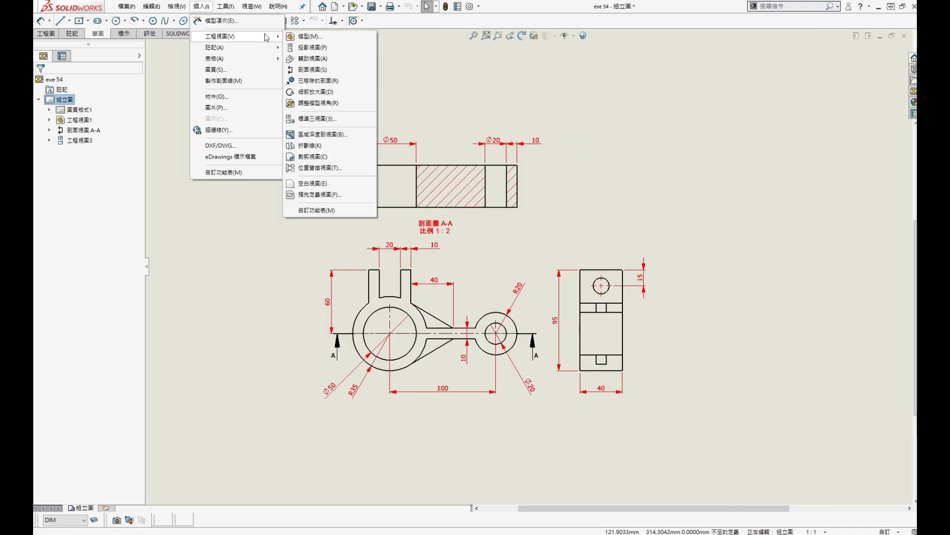
{"action": "left_click", "coordinate": [307, 36]}
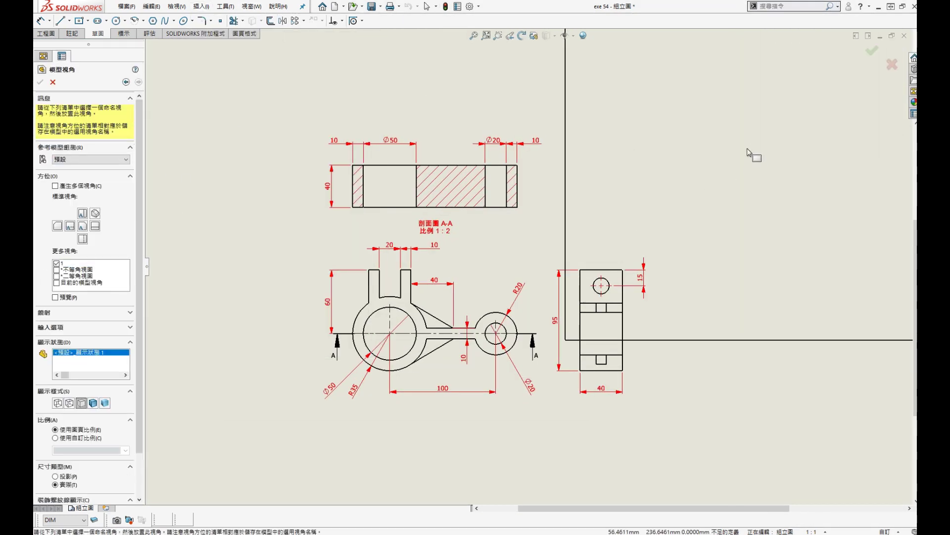
{"action": "left_click", "coordinate": [715, 154]}
Step: Set the pictorial view's custom scale to 1:2 and move it above the side view, beside section view A-A
{"action": "left_click", "coordinate": [83, 401]}
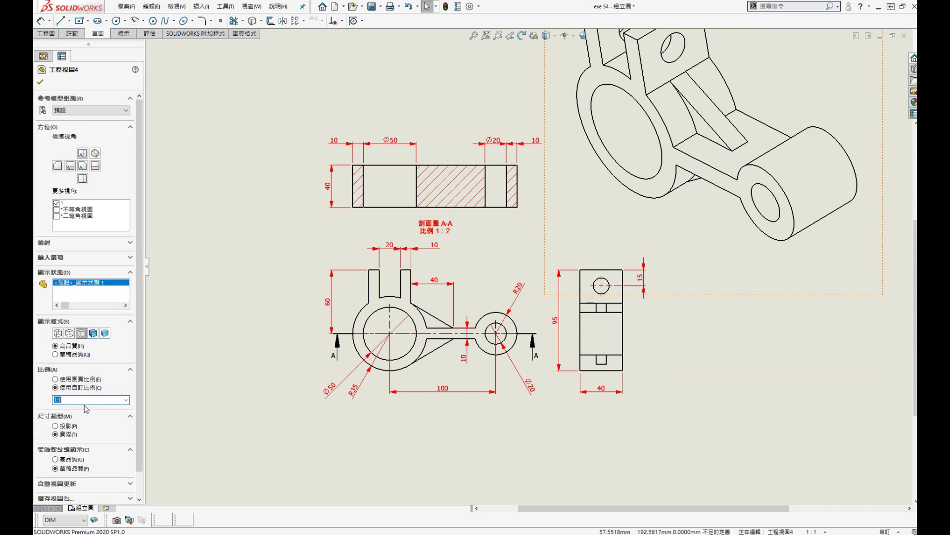
{"action": "left_click", "coordinate": [127, 400]}
{"action": "left_click", "coordinate": [75, 415]}
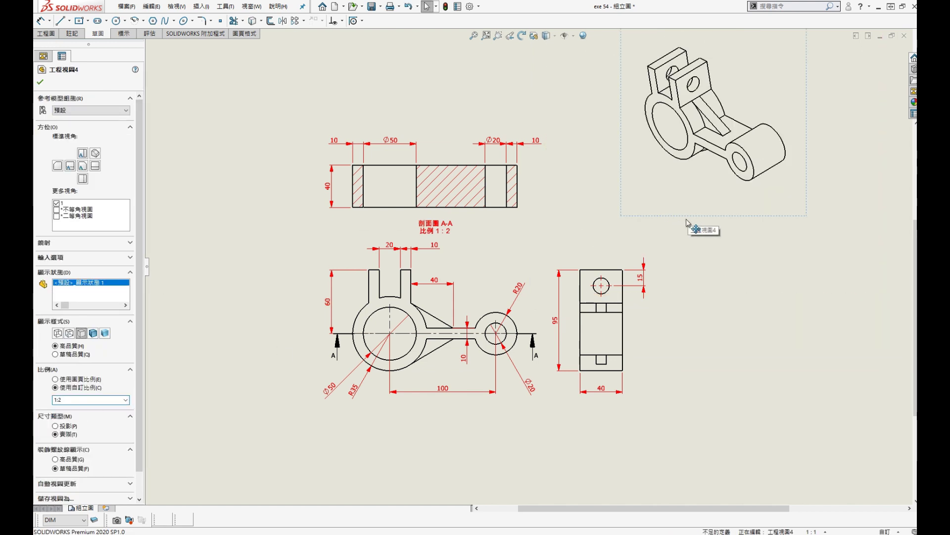
{"action": "left_click_drag", "start_coordinate": [689, 213], "coordinate": [607, 280]}
{"action": "left_click", "coordinate": [40, 81]}
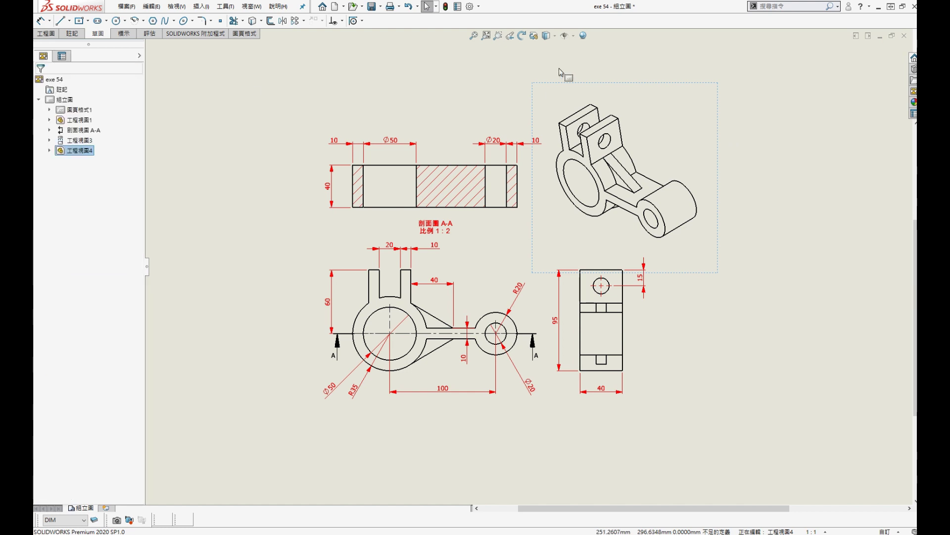
Step: Show the pictorial view shaded with edges and shift it slightly down toward the side view
{"action": "left_click", "coordinate": [547, 35]}
{"action": "left_click", "coordinate": [547, 49]}
{"action": "left_click_drag", "start_coordinate": [695, 273], "coordinate": [691, 287]}
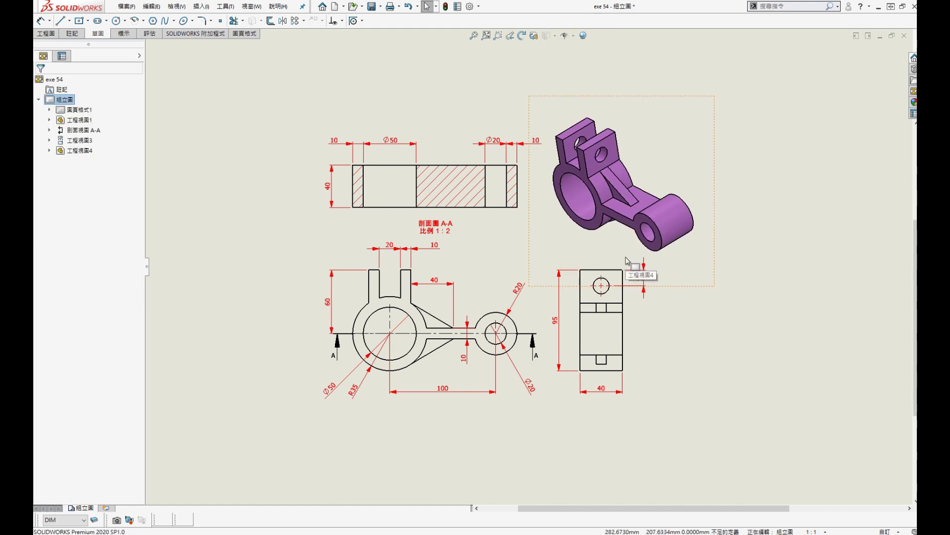
Step: Save the exe 54 drawing, updating its views before saving
{"action": "key", "text": "ctrl+s"}
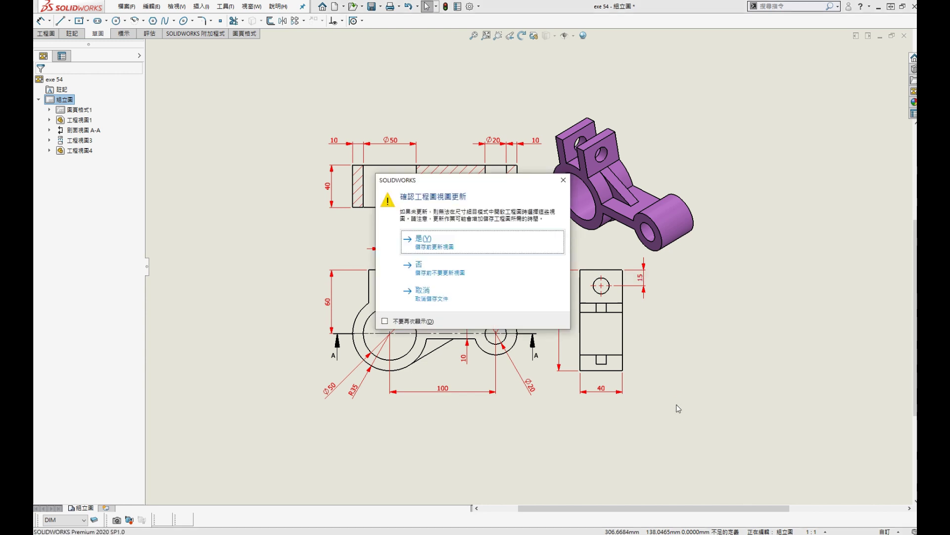
{"action": "left_click", "coordinate": [427, 254]}
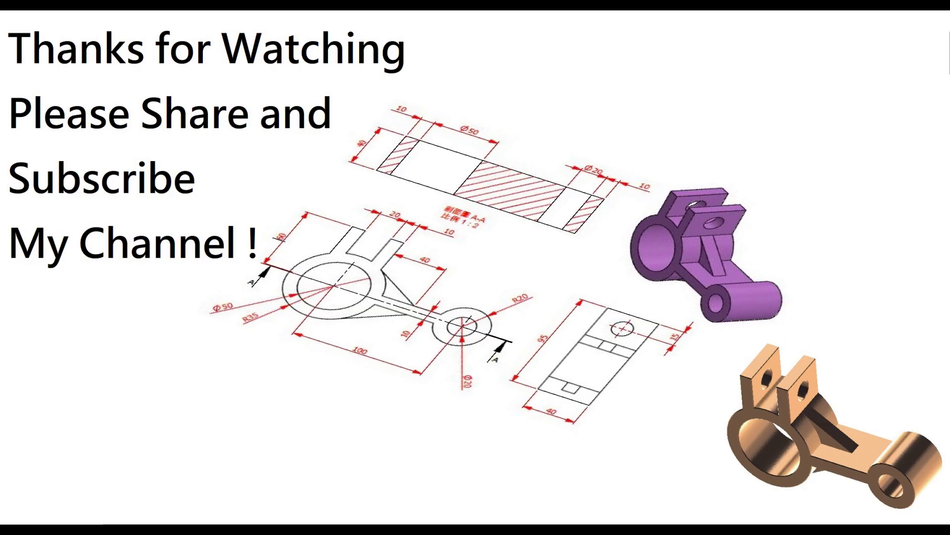